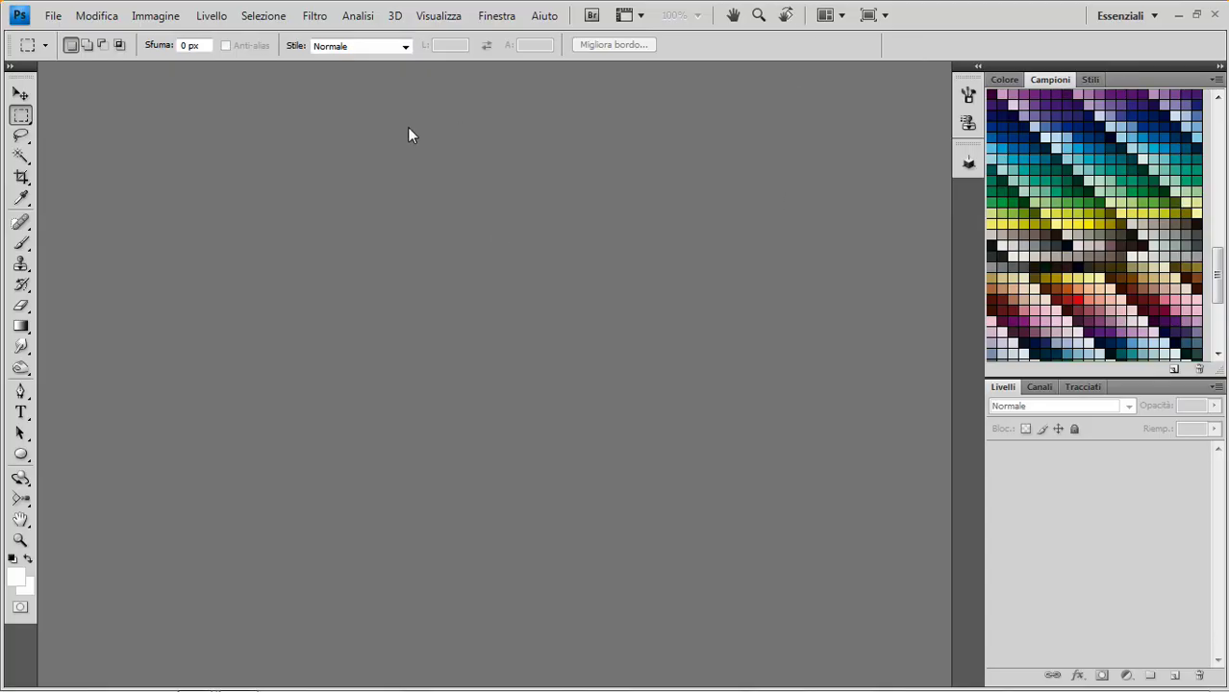
- Open astratto.psd from the Raccolte > Video library via File > Apri
click(53, 16)
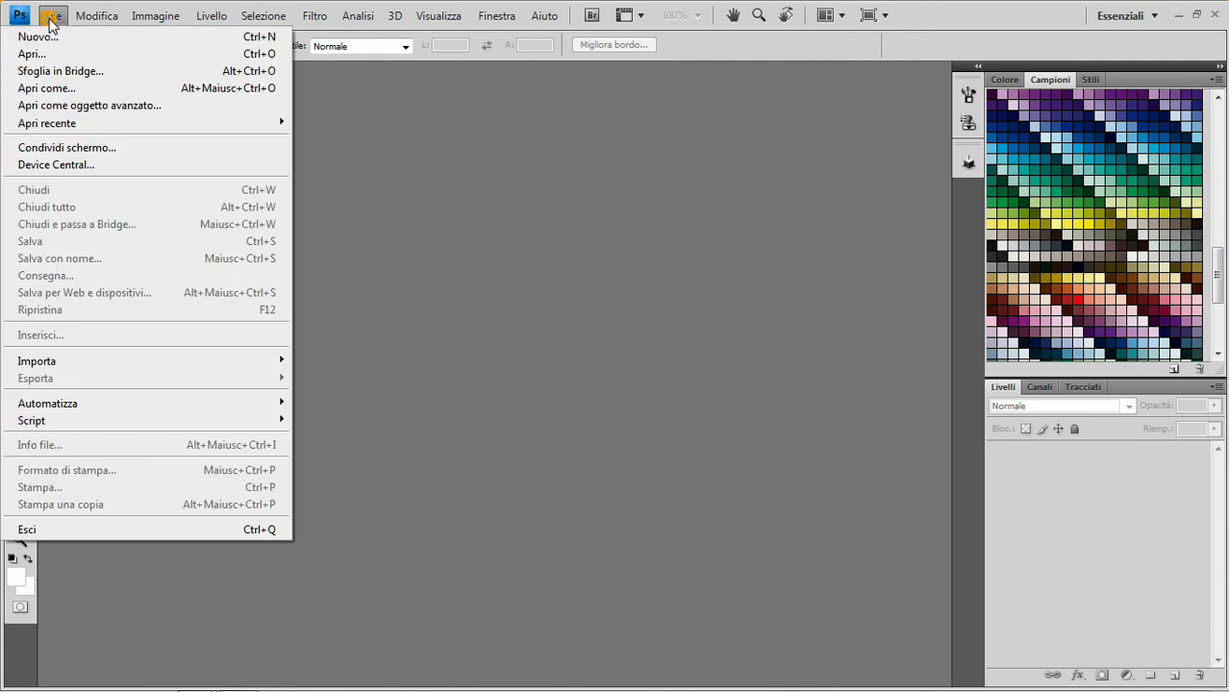
click(33, 55)
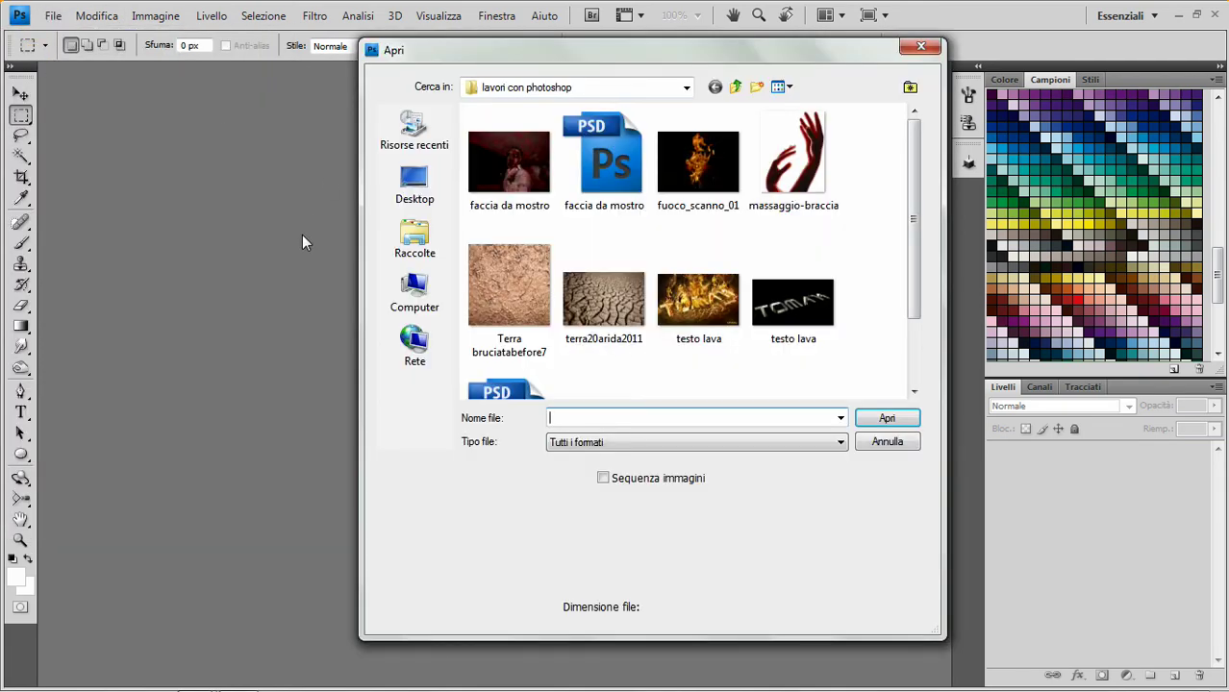
click(414, 238)
double_click(688, 187)
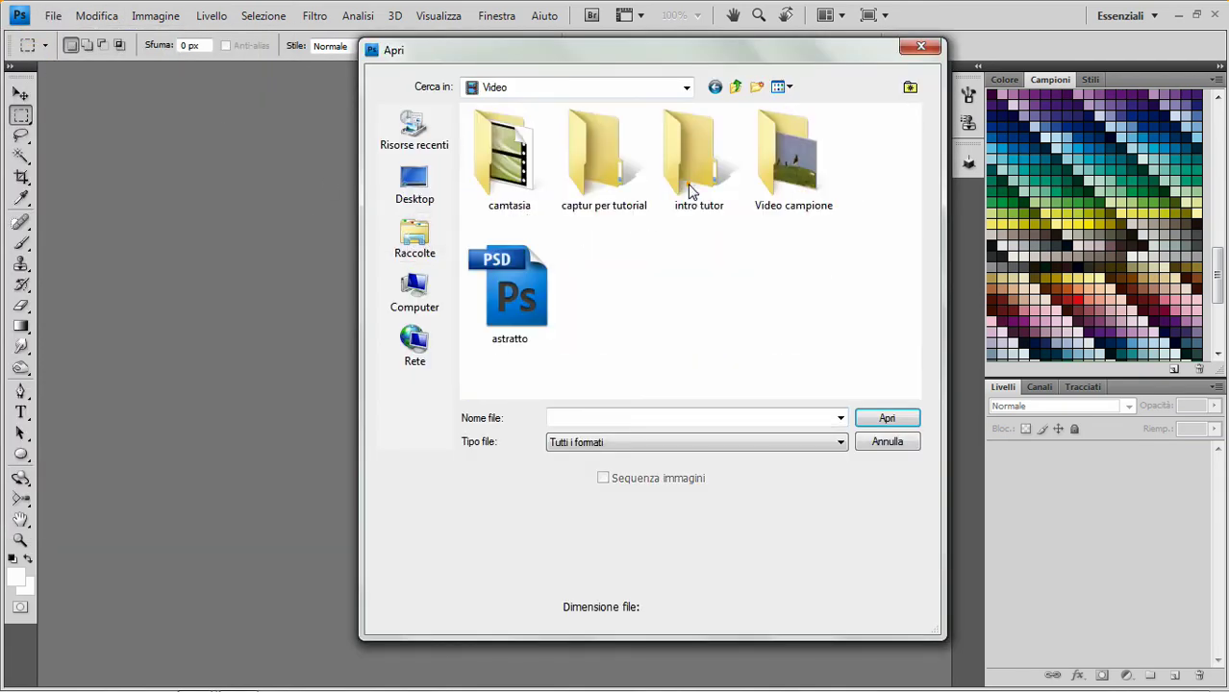
double_click(528, 301)
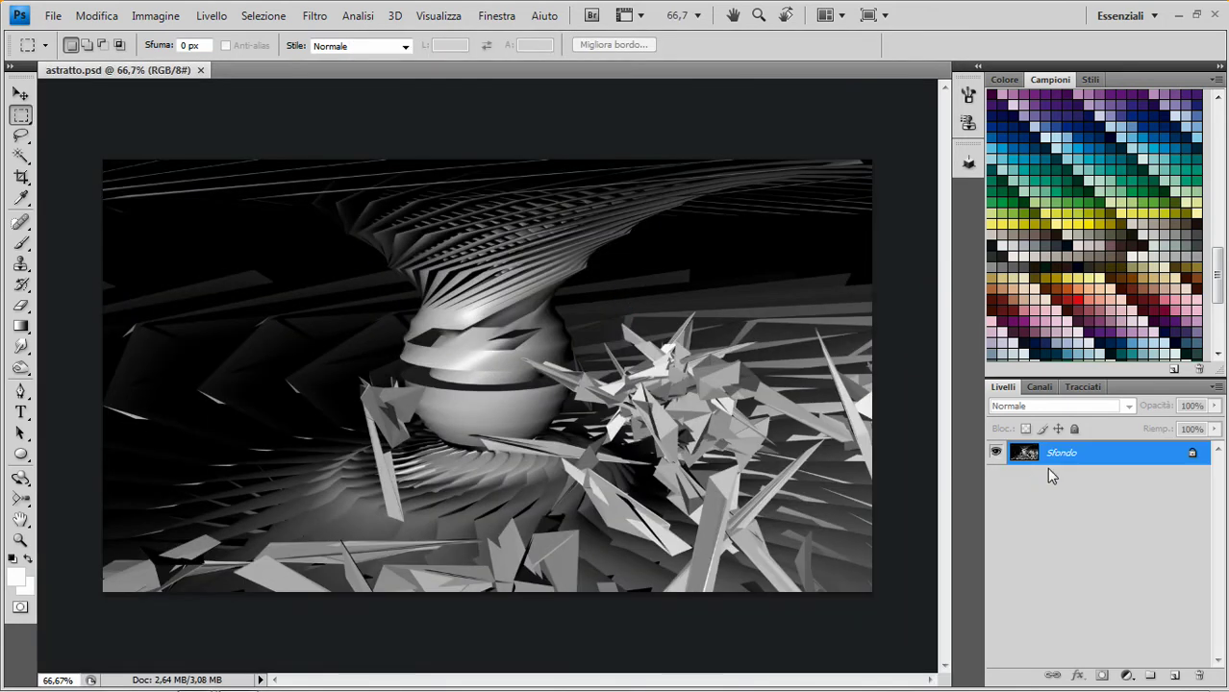
- Convert the Sfondo background into unlocked Livello 0 and inspect the Alfa 1 channel
double_click(1193, 457)
click(774, 205)
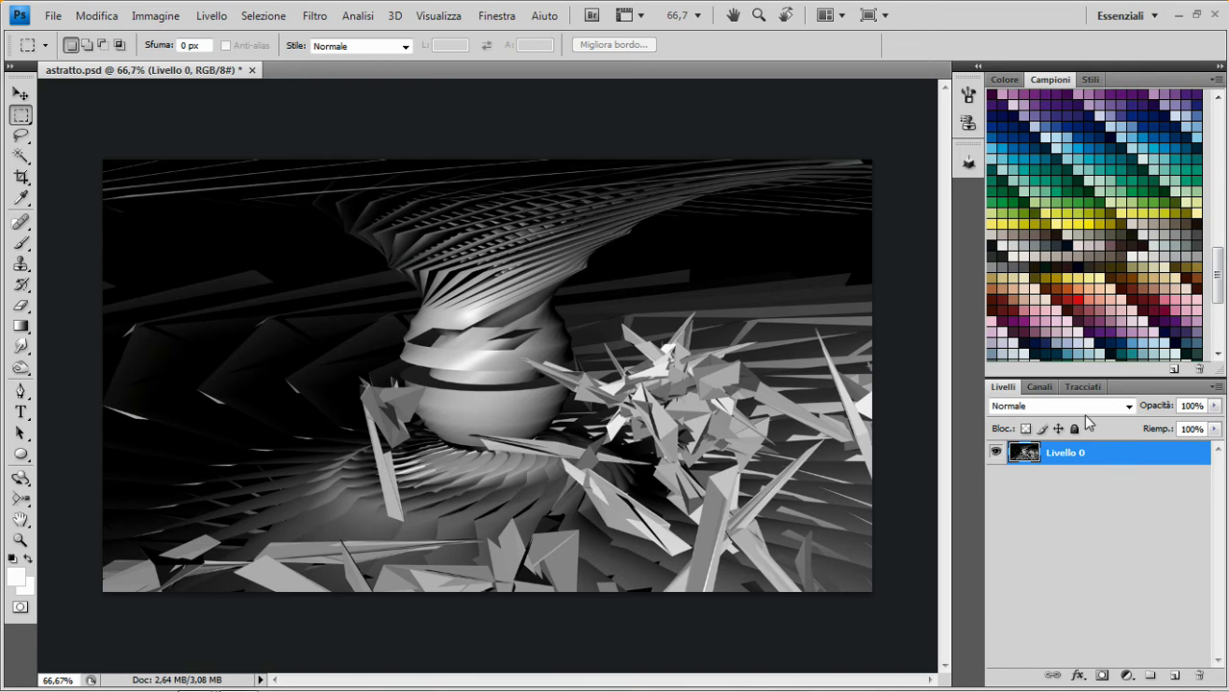
click(1040, 386)
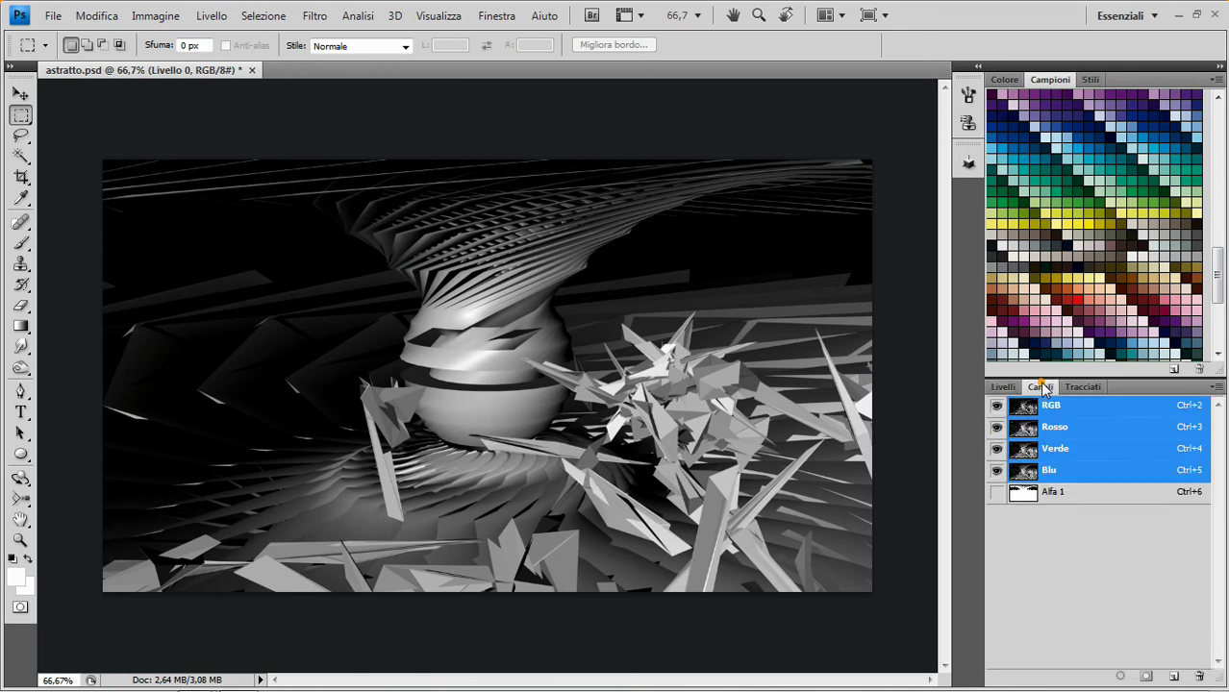
click(1083, 498)
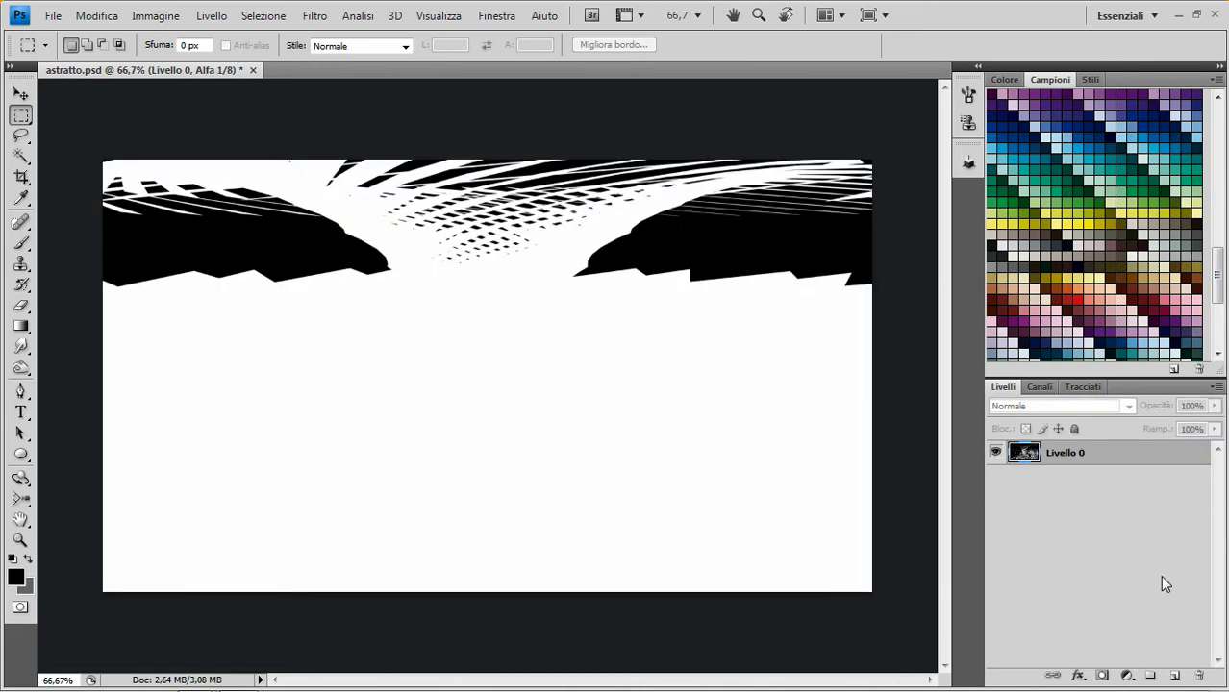
- Duplicate Livello 0 as Livello 0 copia, toggling its visibility off and back on
drag(1144, 451, 1176, 675)
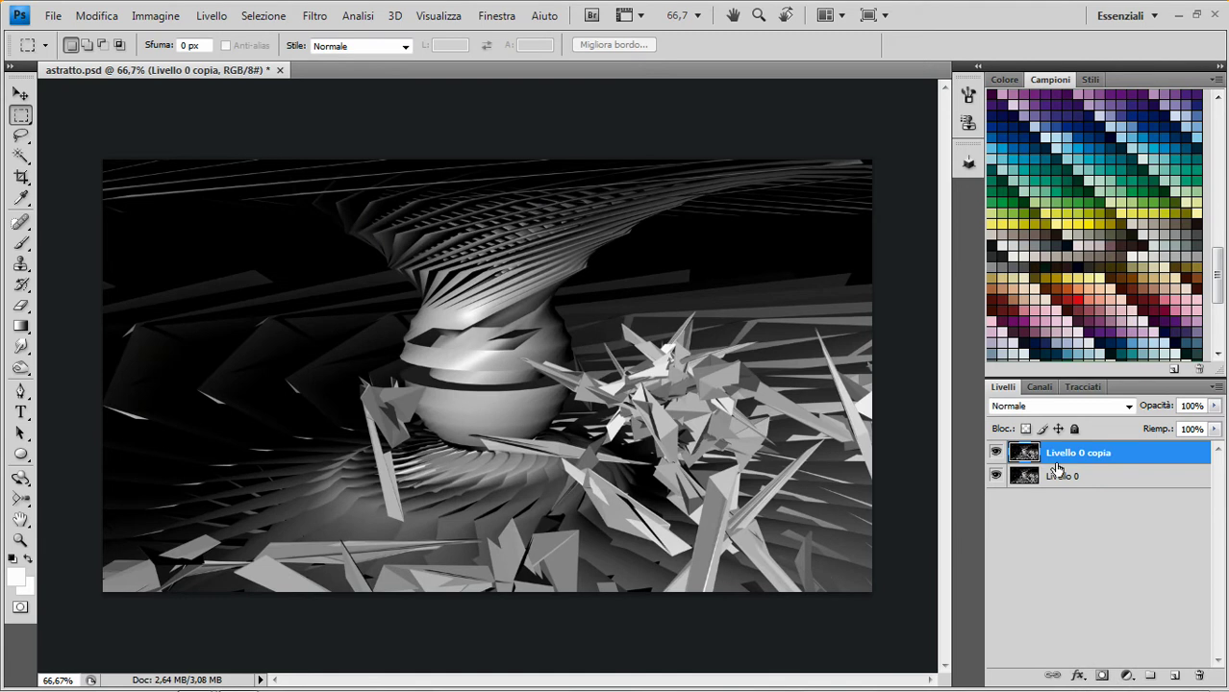
click(996, 453)
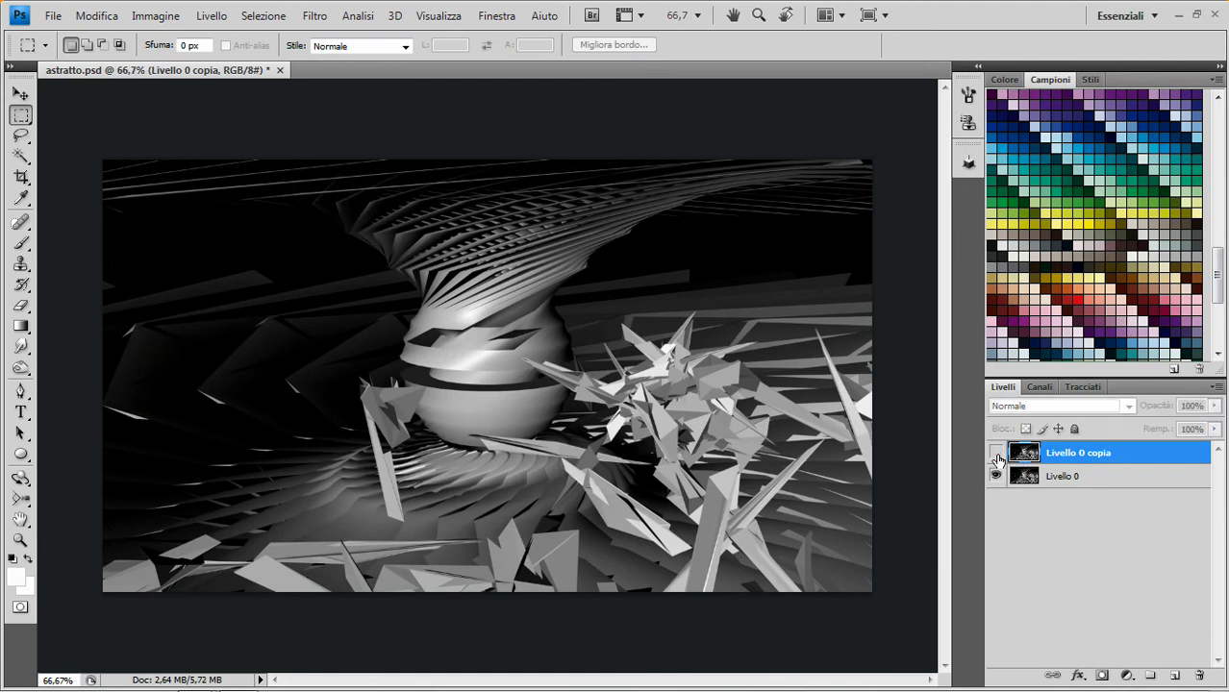
click(996, 455)
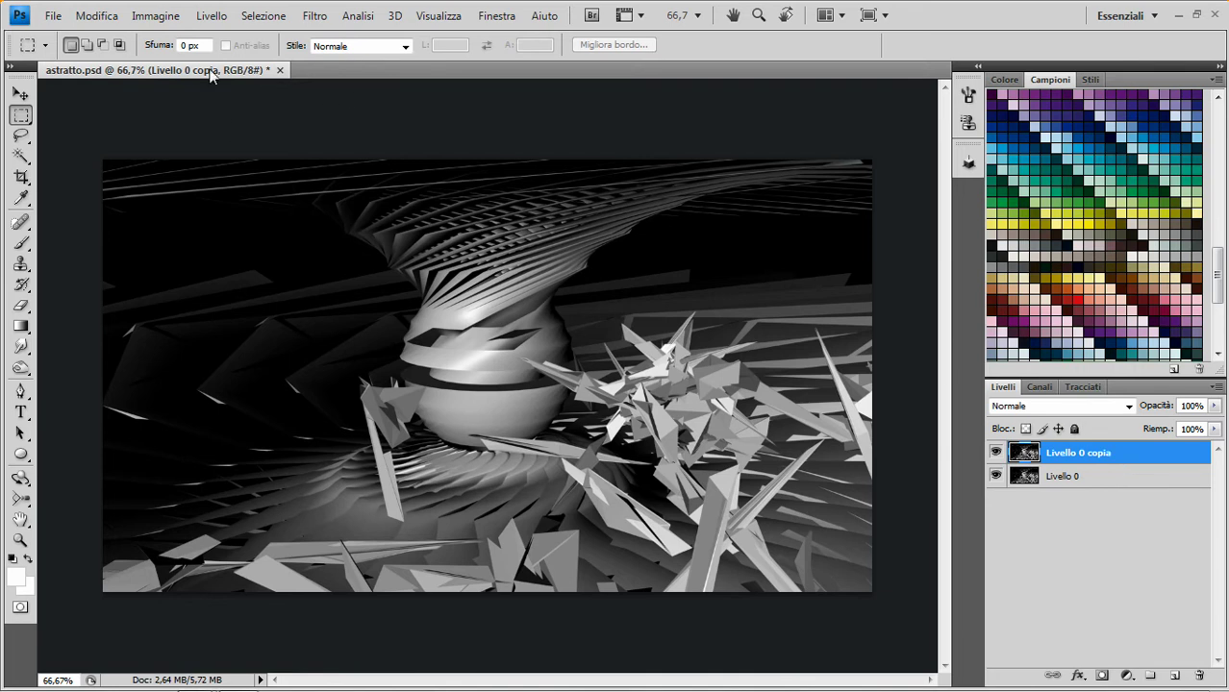
- Set the foreground colour to dark blue #032943
click(12, 582)
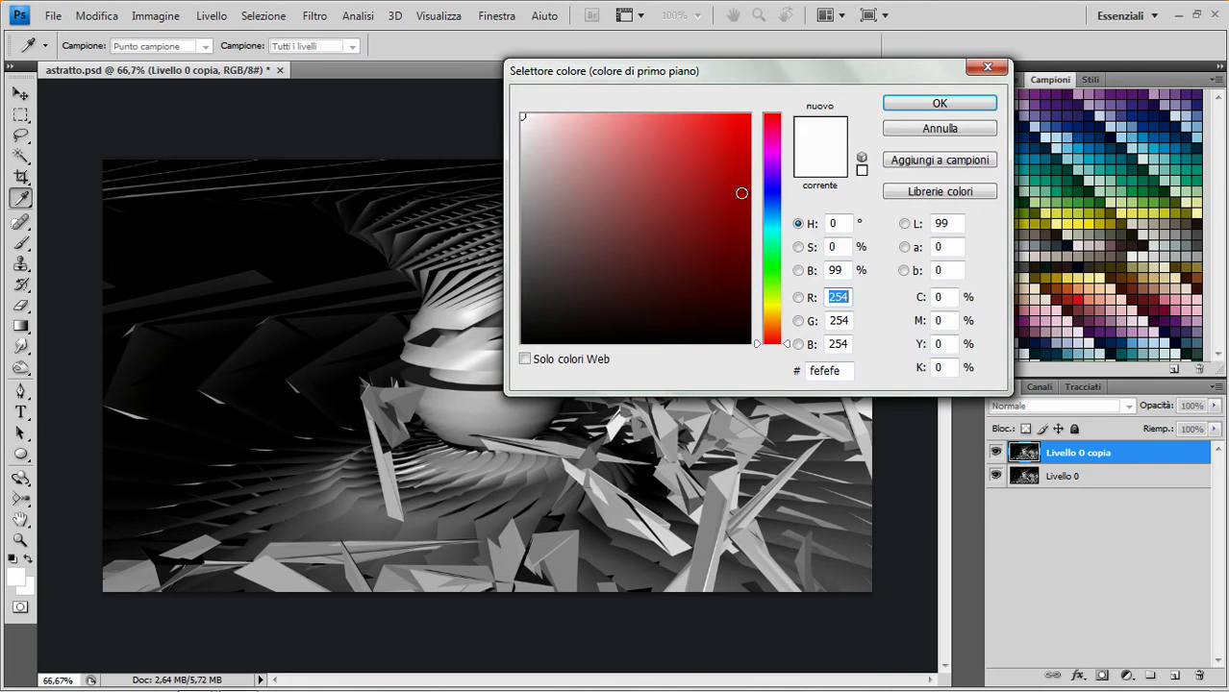
click(769, 214)
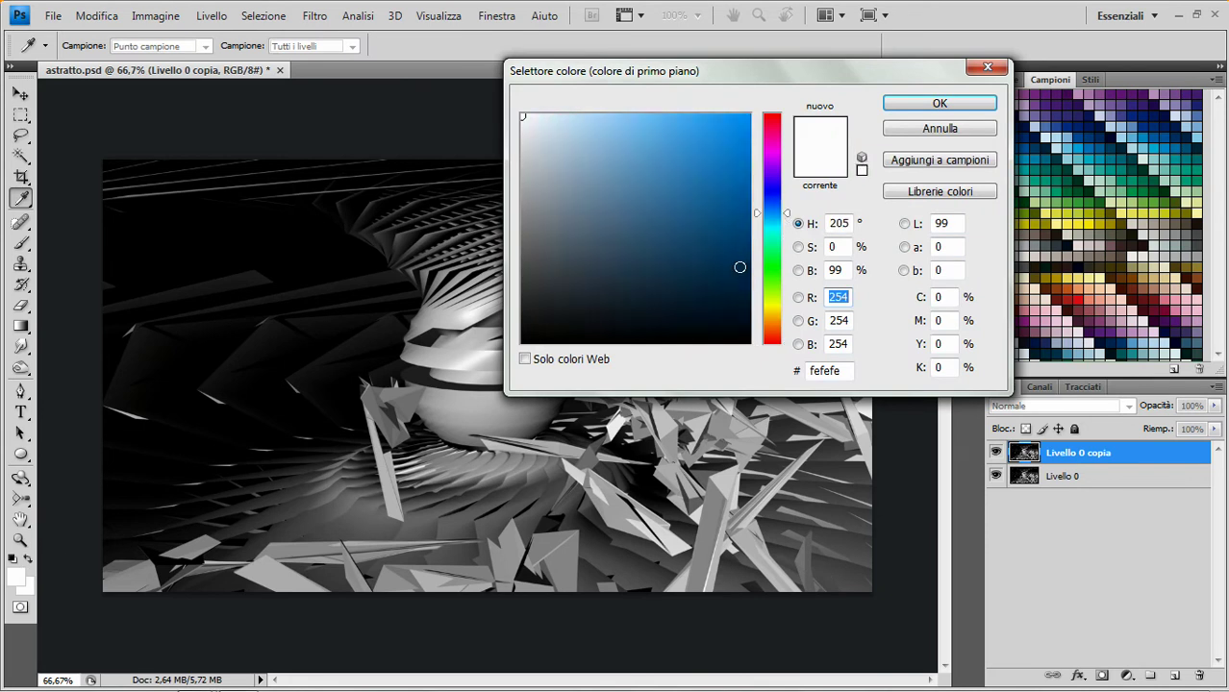
click(740, 283)
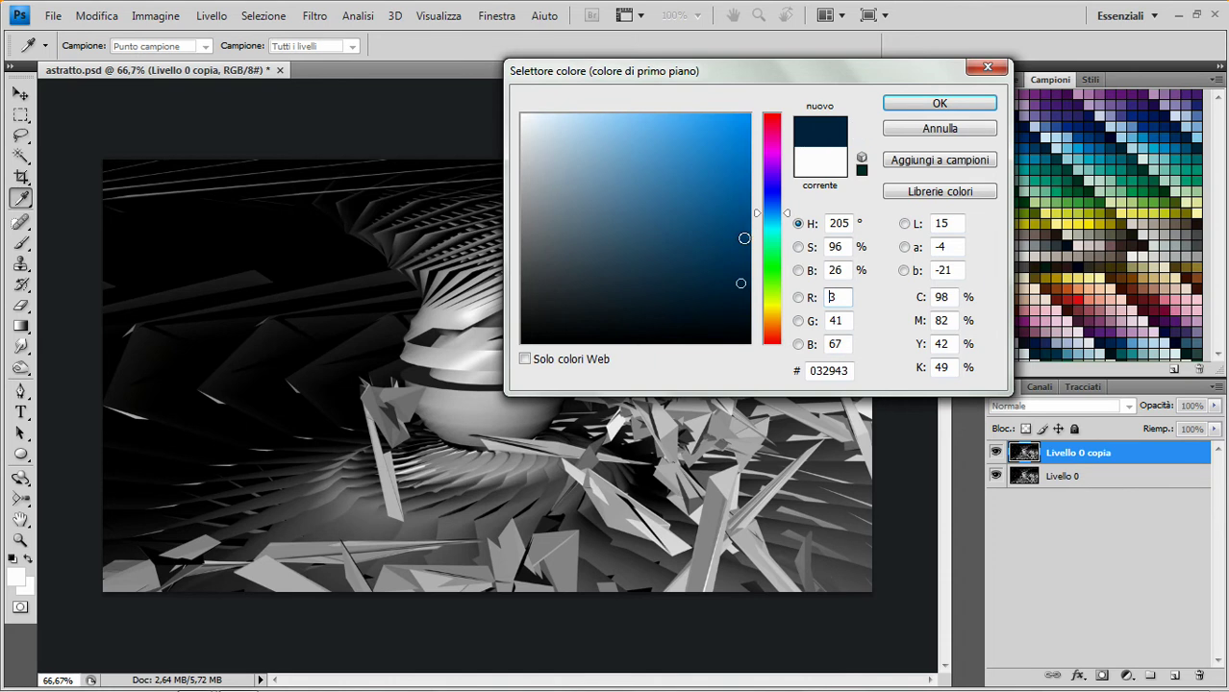
click(740, 254)
click(914, 107)
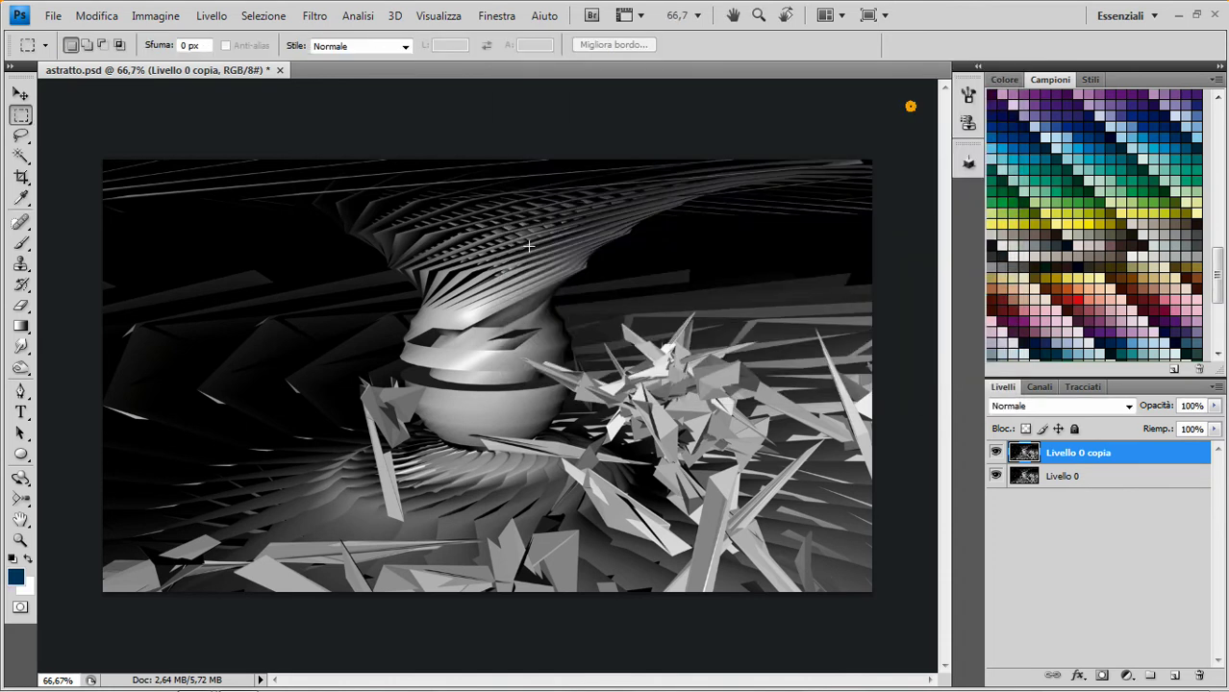
- Set the background colour to a lighter blue-grey around #64769a
click(28, 591)
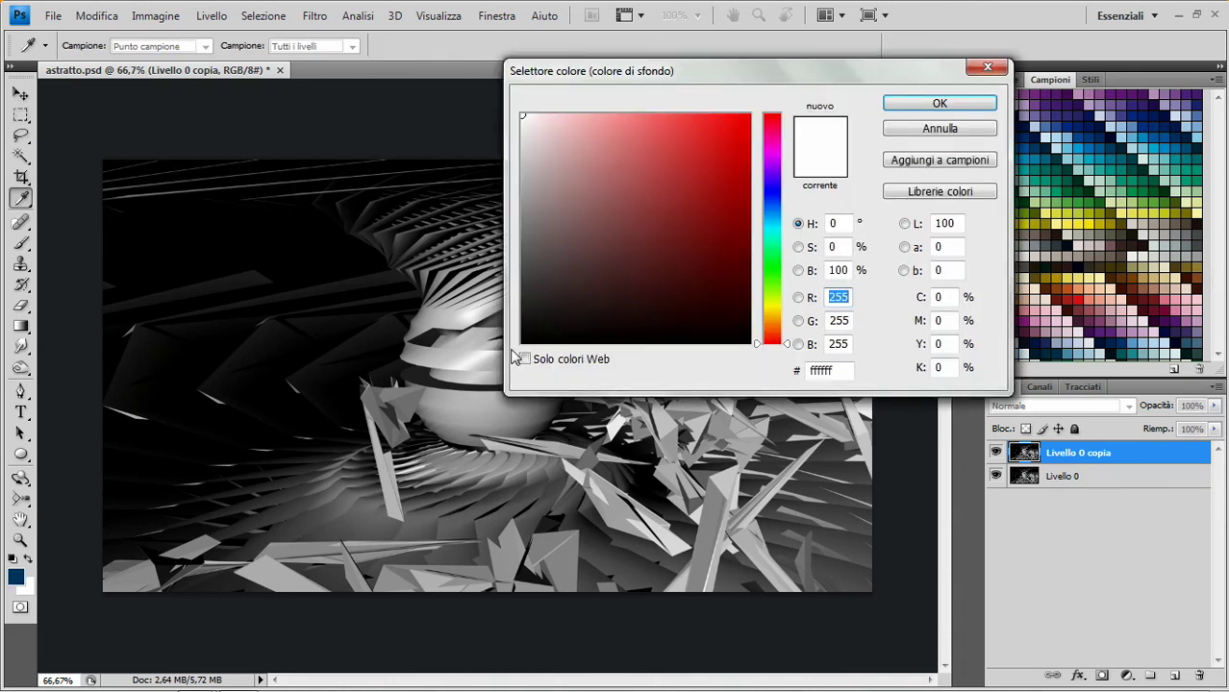
click(779, 203)
click(572, 250)
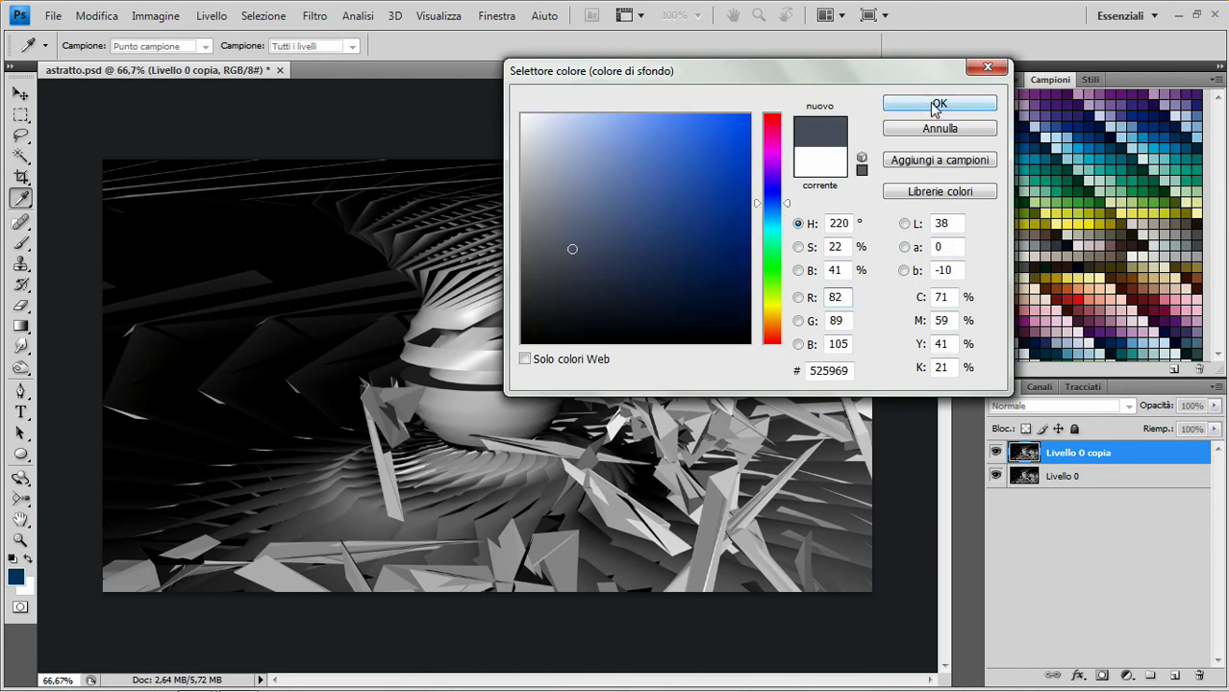
click(600, 205)
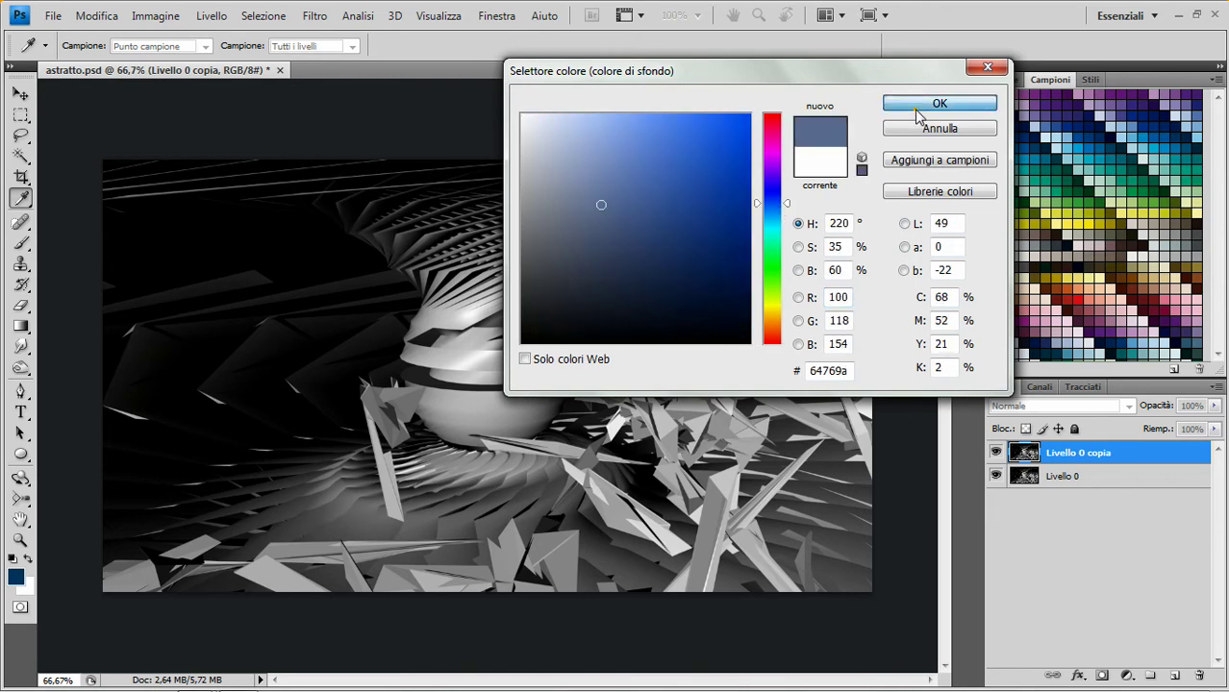
click(916, 110)
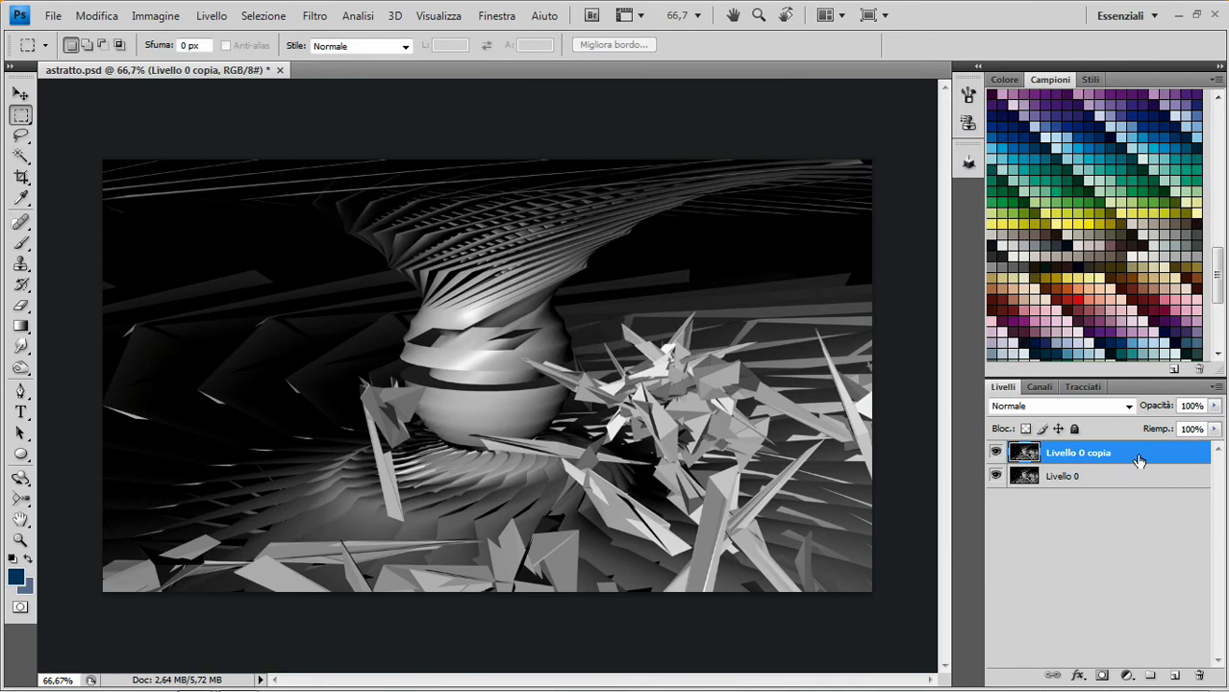
- Render blue Nuvole clouds on Livello 0 copia, change its blend mode, and add empty Livello 1
click(315, 15)
mouse_move(165, 233)
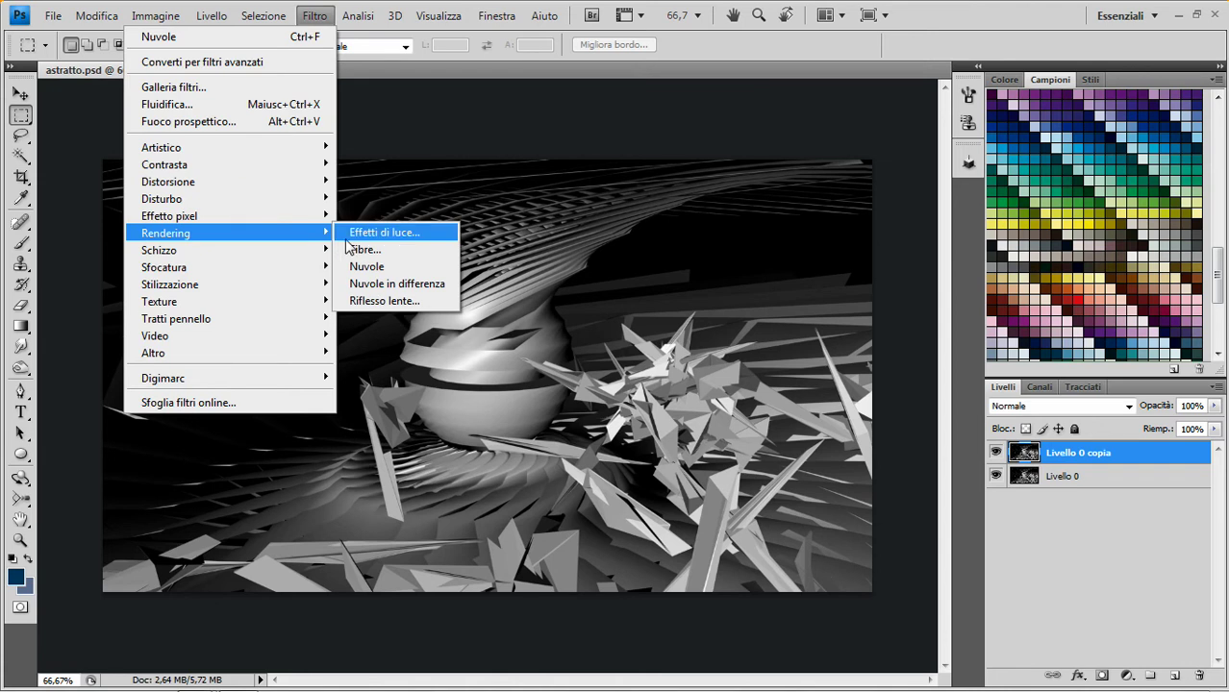
click(369, 270)
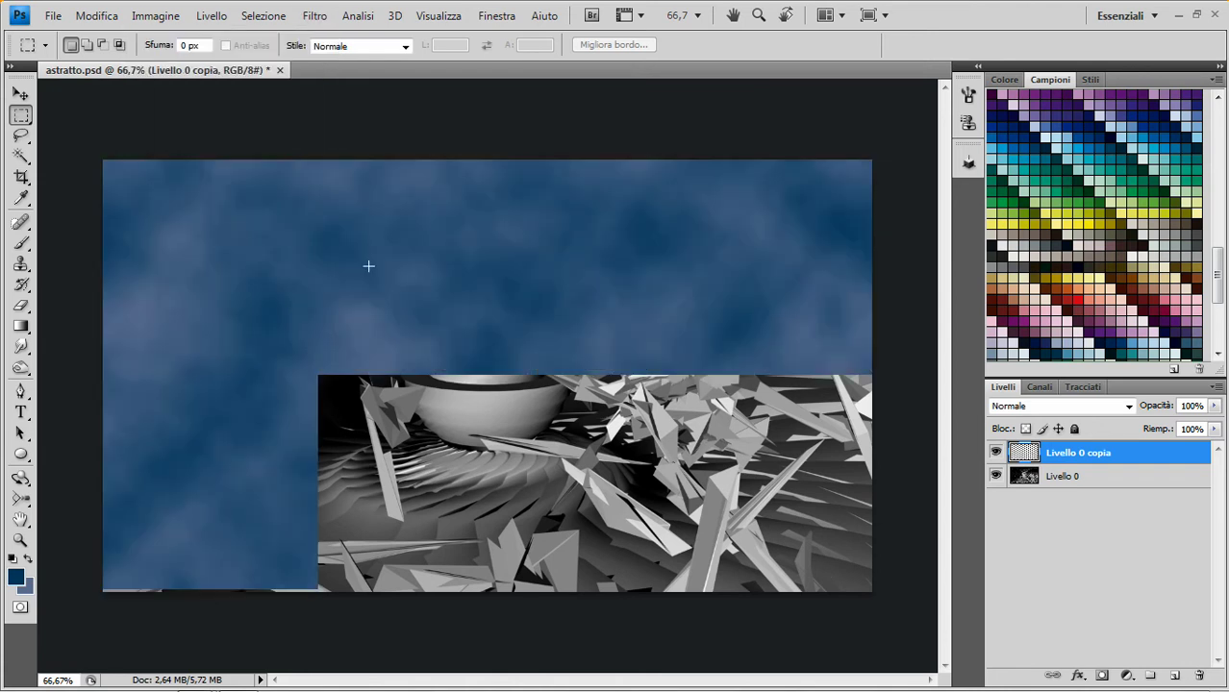
click(1053, 406)
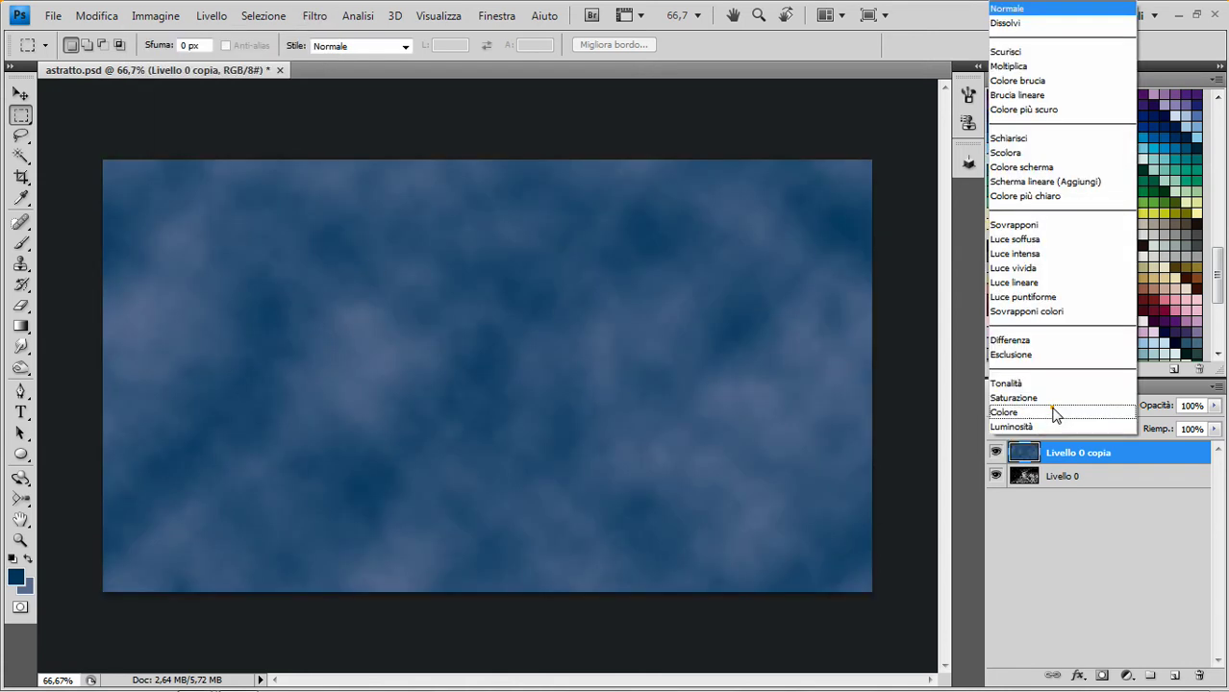
click(1019, 12)
scroll(1034, 405, down, 2)
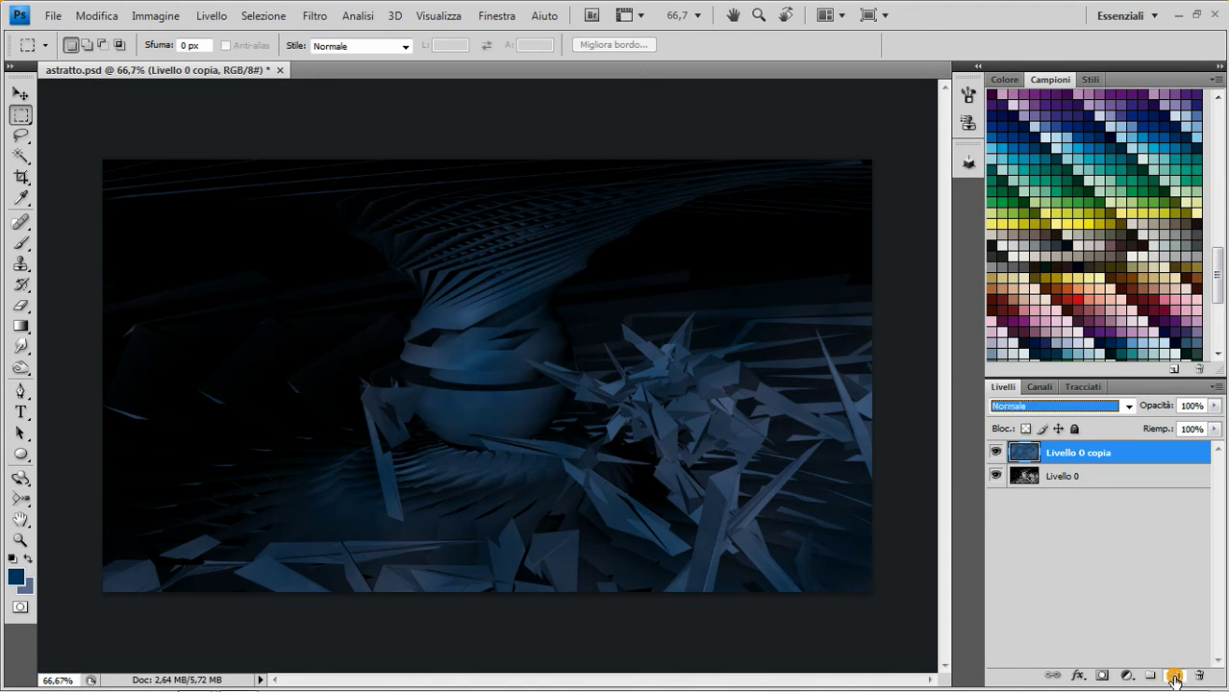
click(1174, 678)
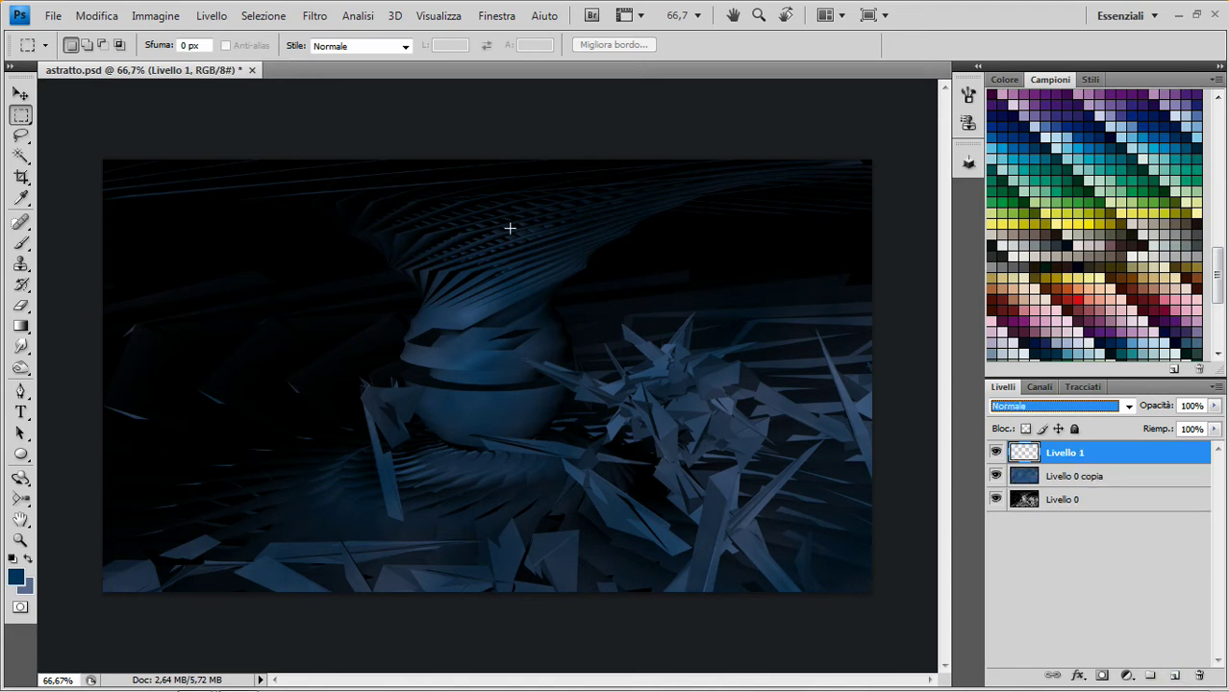
- Colorize Livello 0 with Hue/Saturation: hue 68, saturation 41, lightness -76
click(1138, 504)
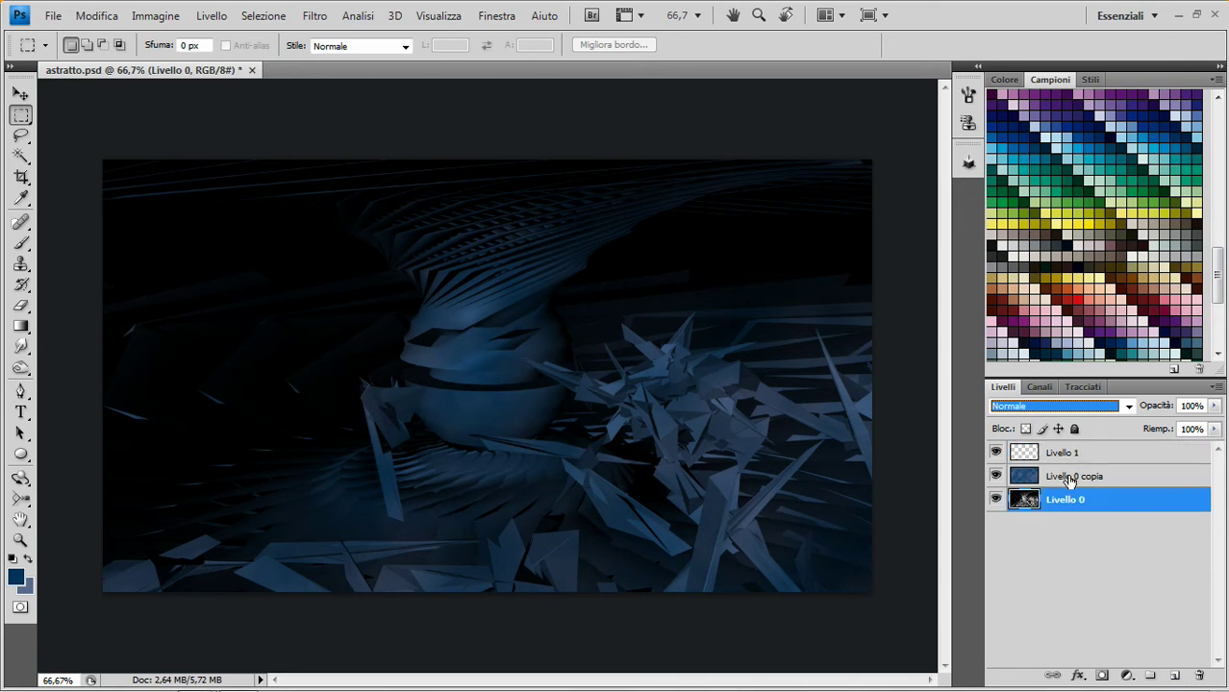
click(162, 16)
mouse_move(45, 62)
click(309, 155)
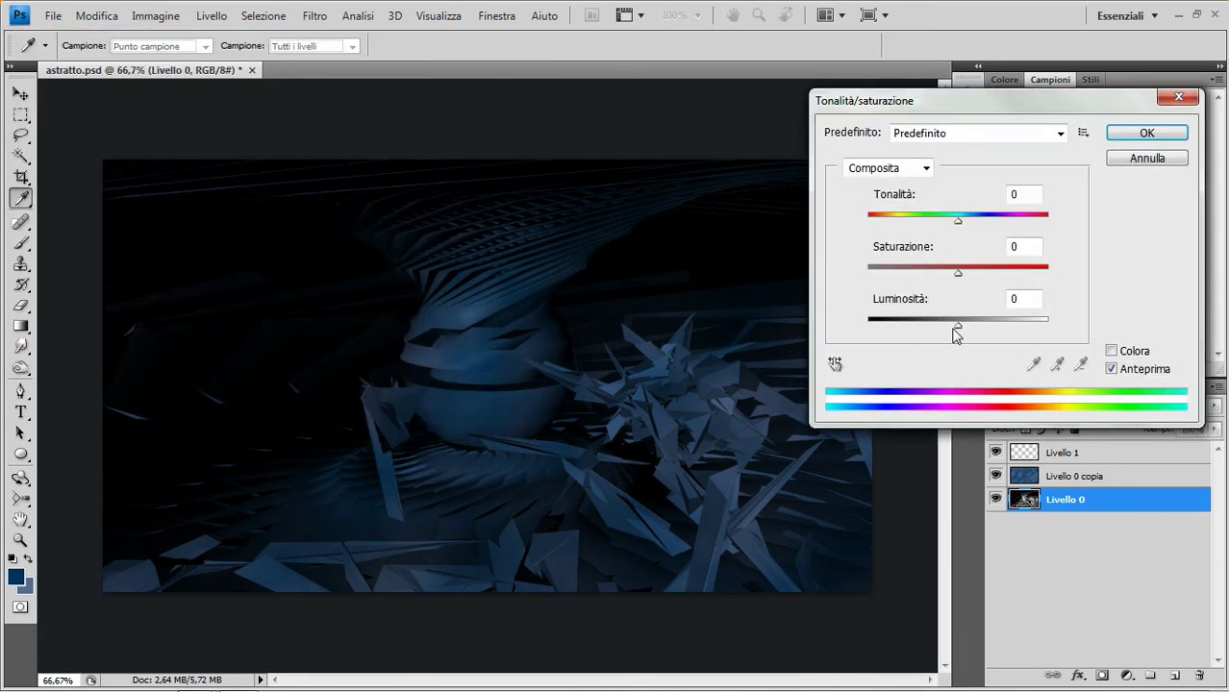
click(1111, 351)
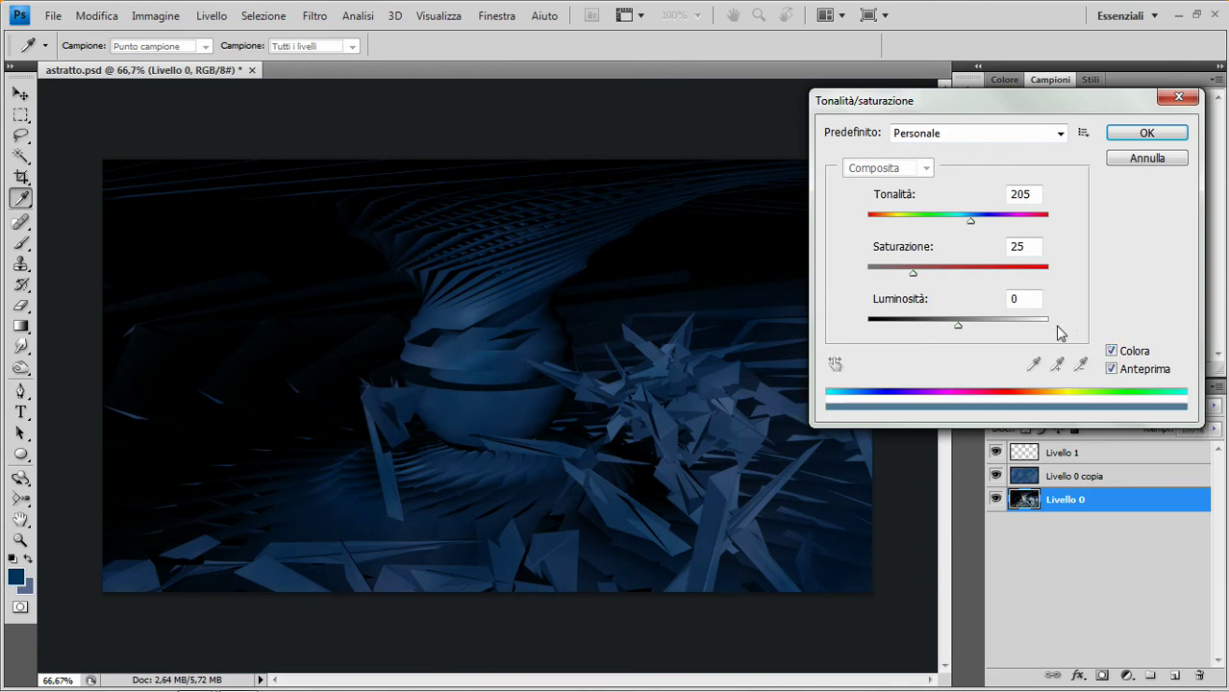
drag(971, 221, 904, 228)
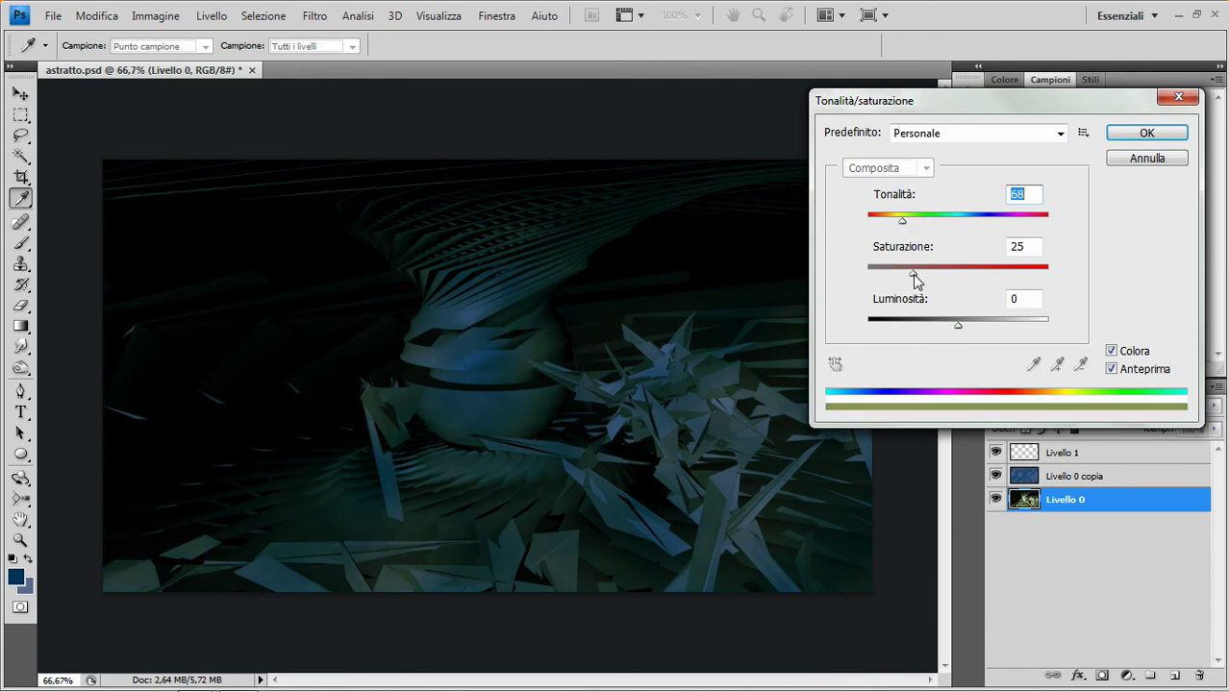
drag(918, 274, 940, 277)
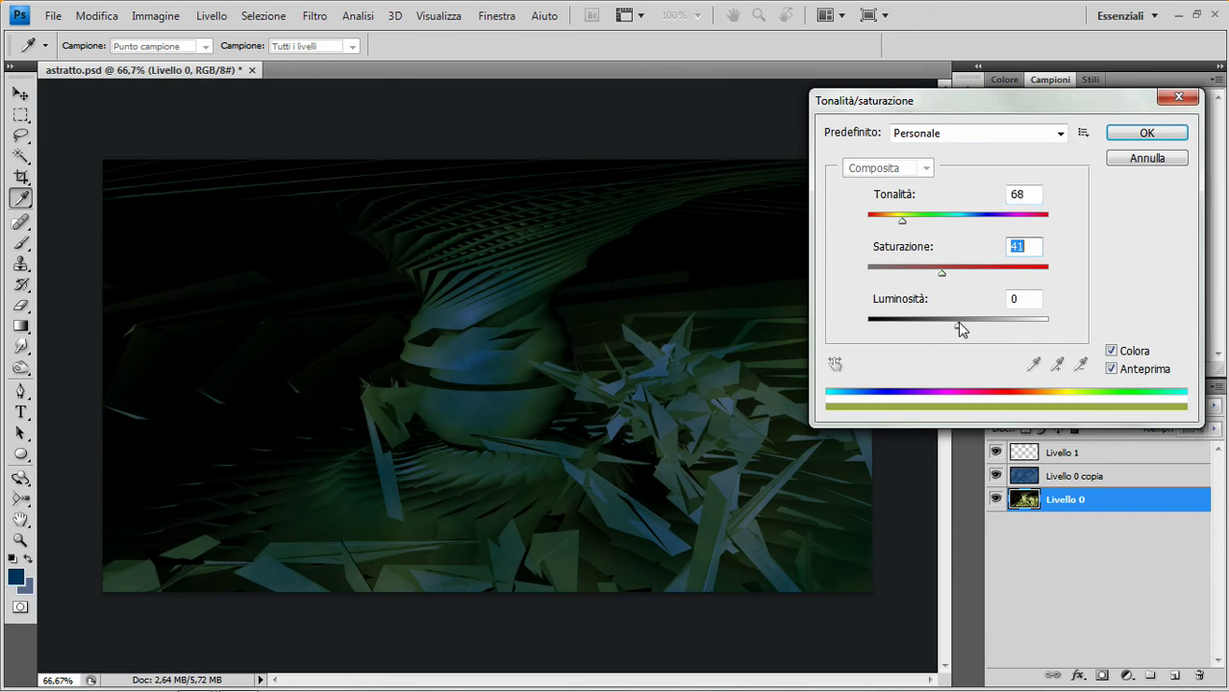
drag(950, 330, 892, 327)
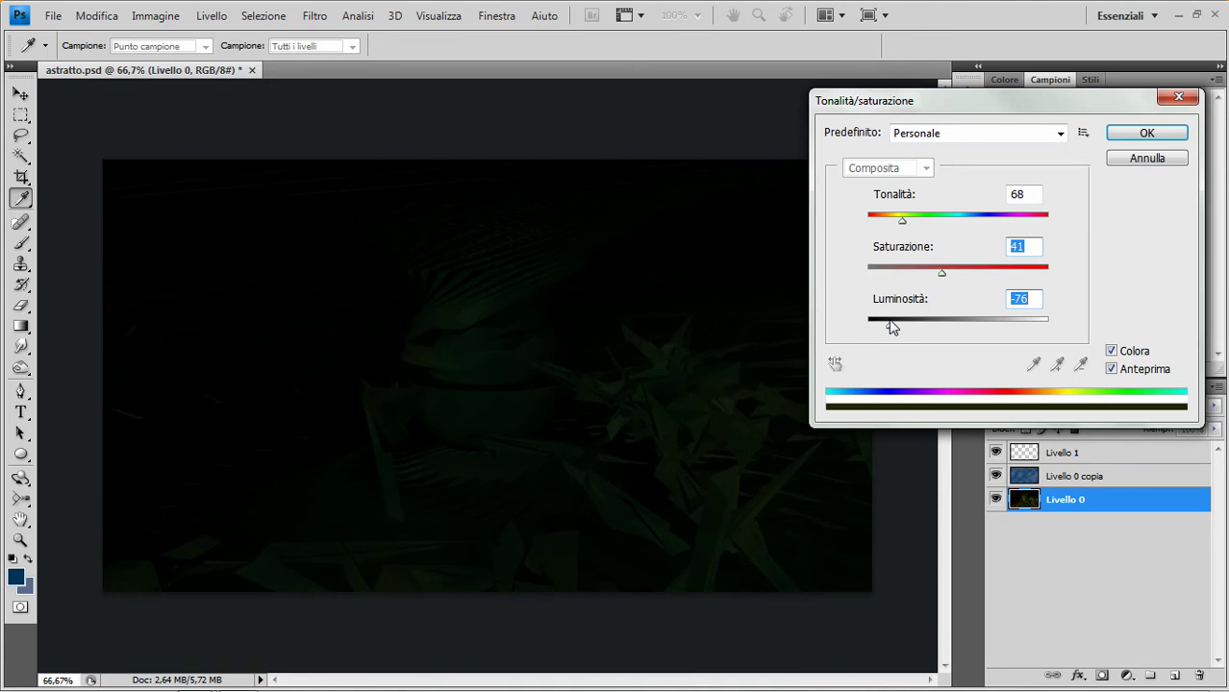
click(1132, 143)
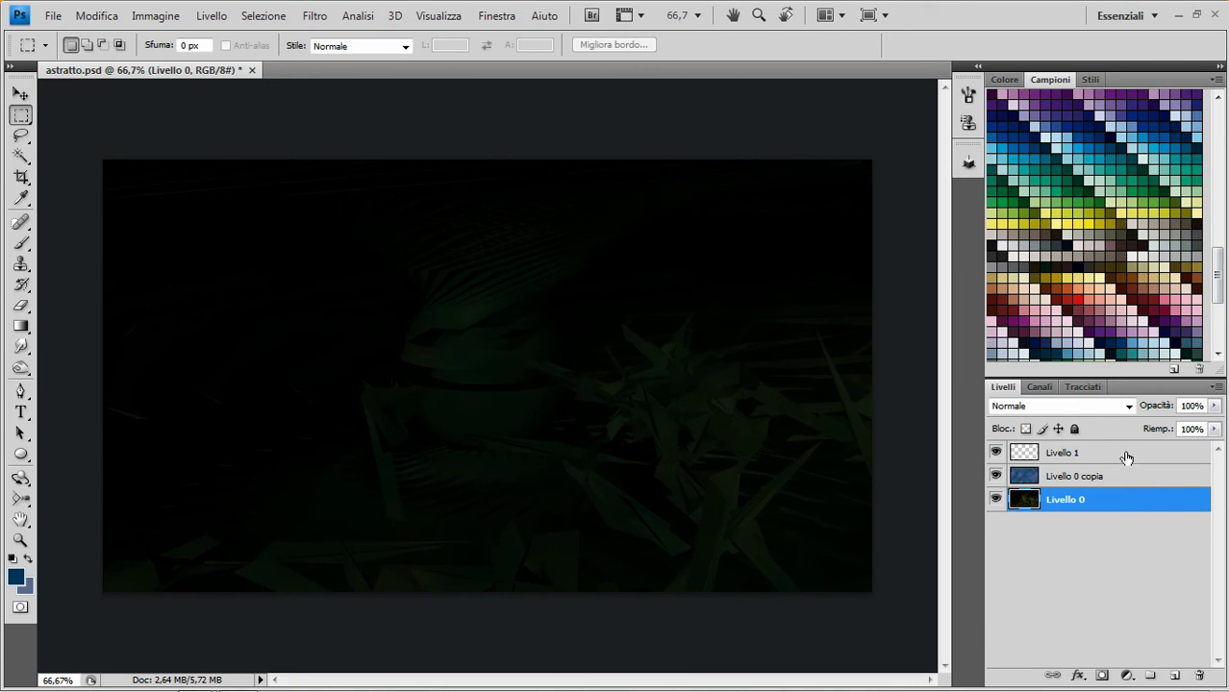
- Merge Livello 1 down with Ctrl+E and place astratto.psd as a new layer
click(1127, 458)
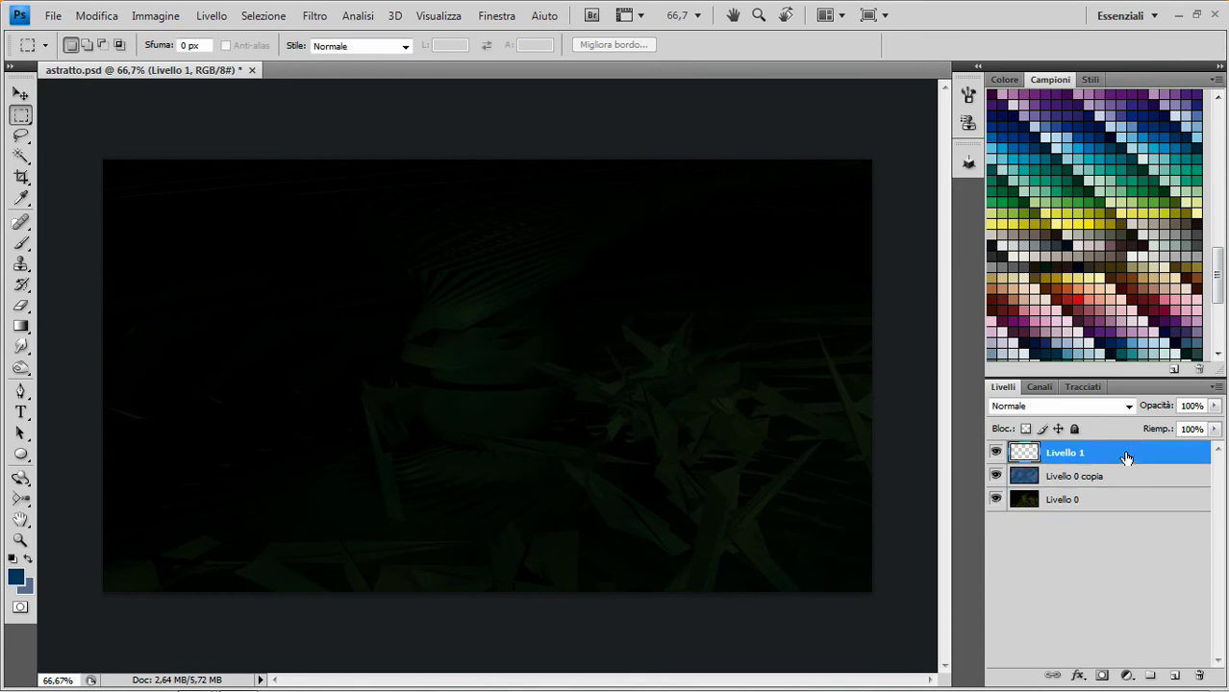
key(ctrl+e)
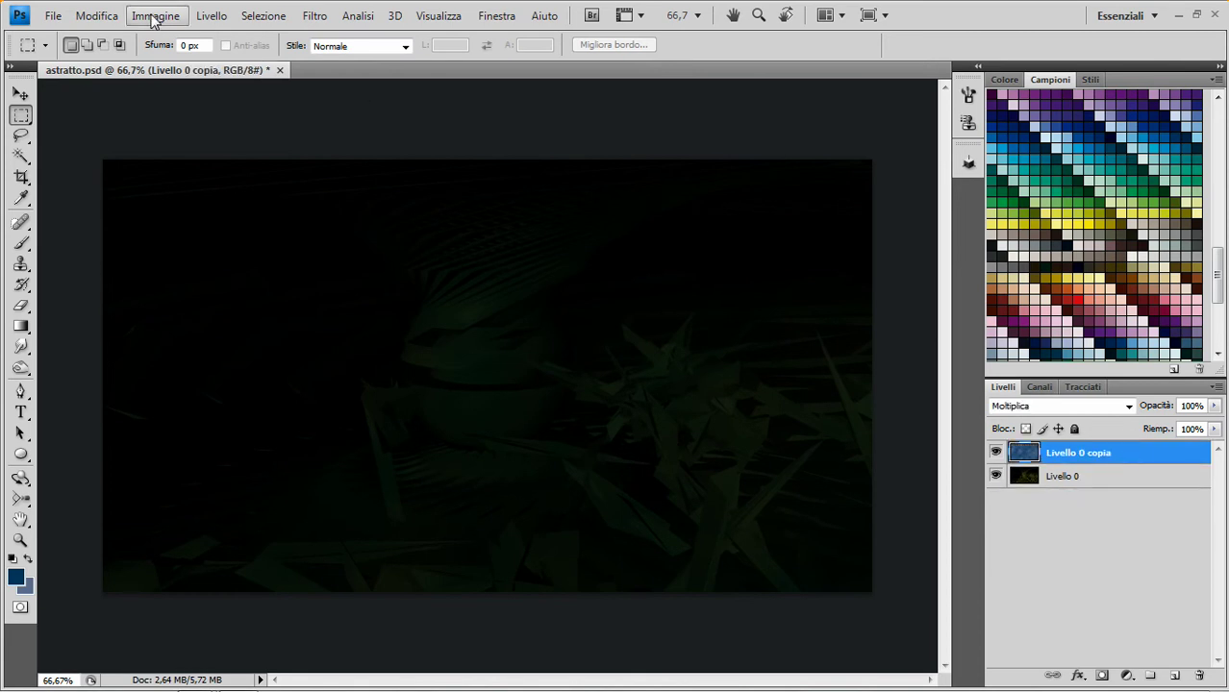
click(55, 21)
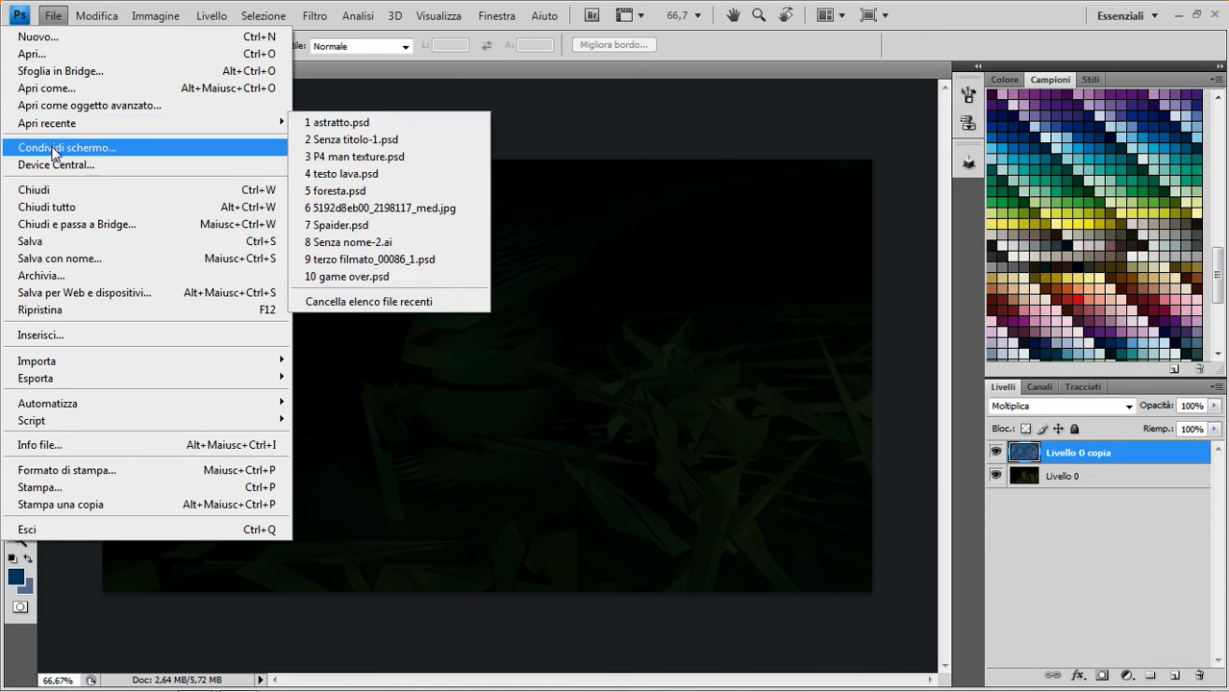
click(38, 335)
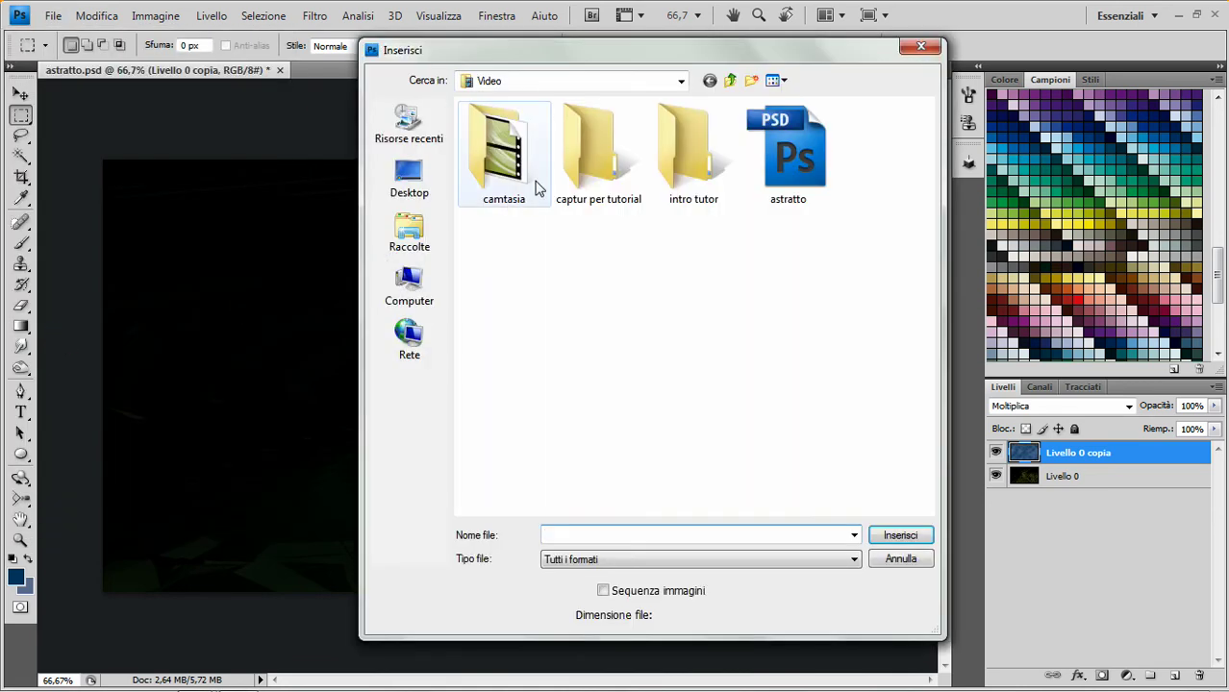
click(786, 164)
double_click(787, 165)
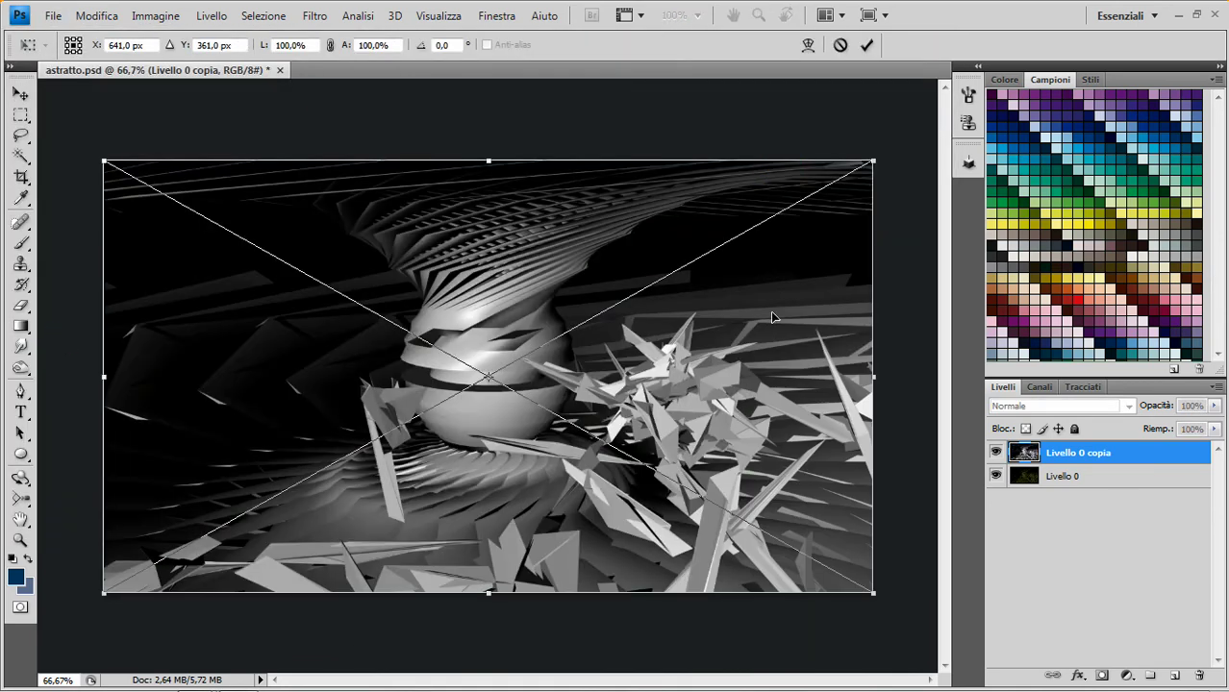
click(866, 50)
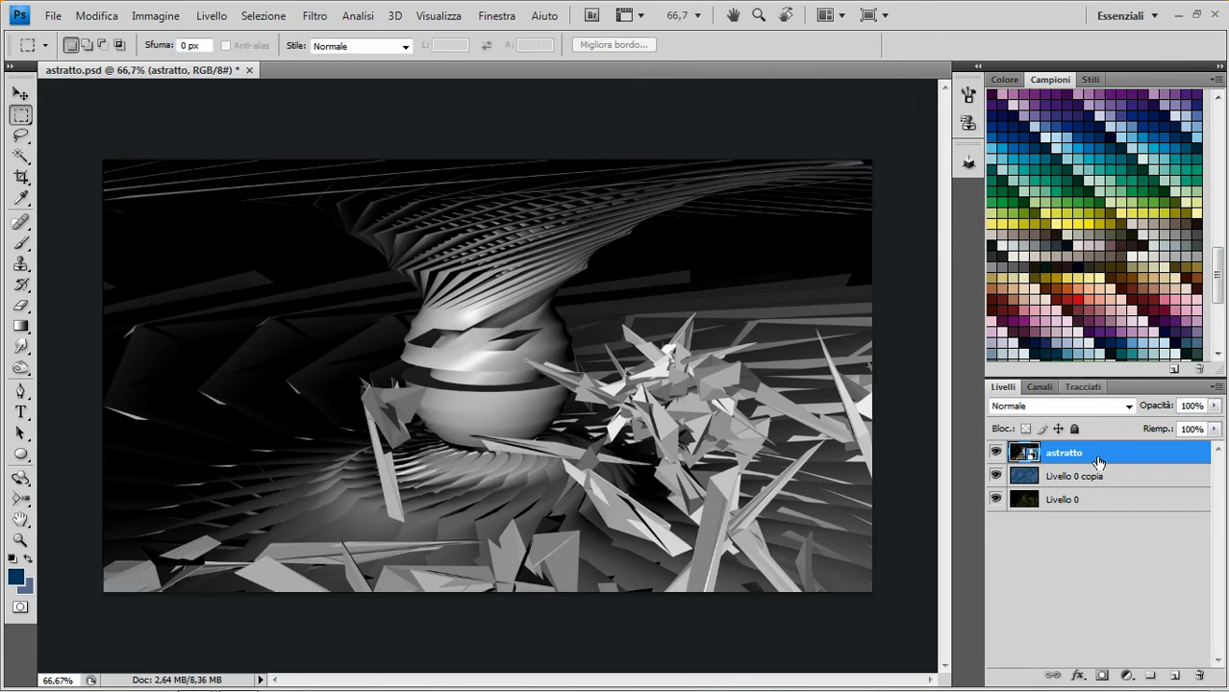
- Rasterize the placed astratto layer and set its blend mode to Colore schermo
right_click(1102, 455)
click(925, 408)
click(1071, 409)
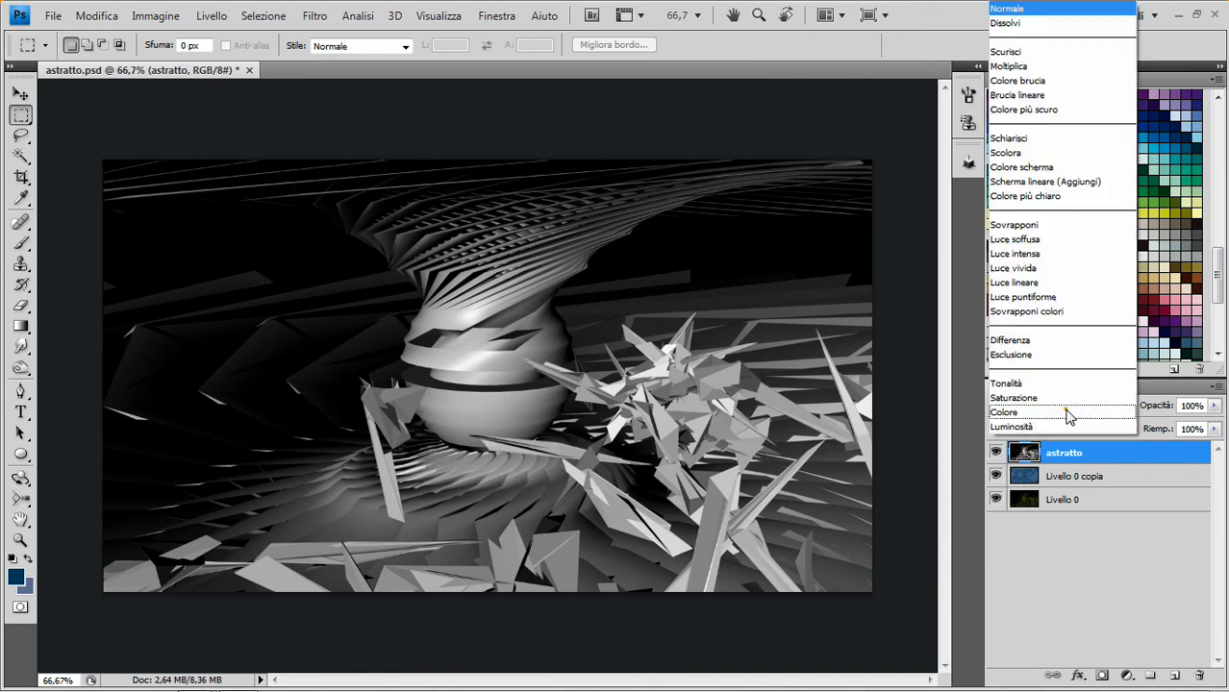
key(Escape)
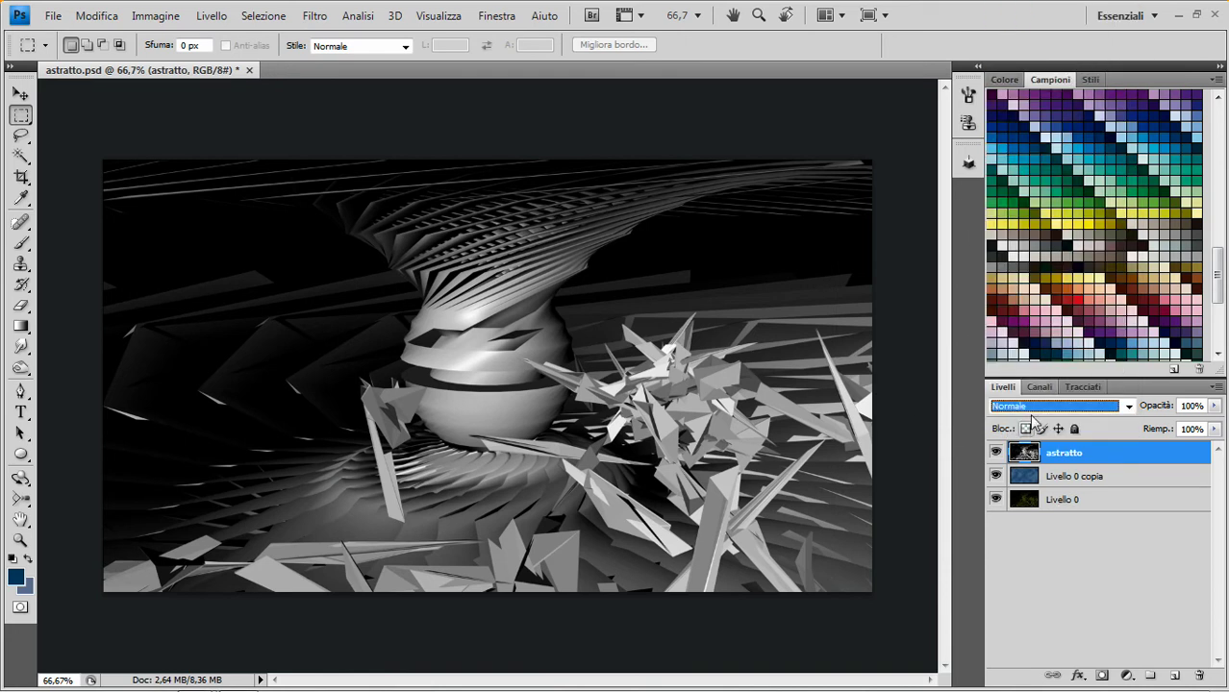
key(Down)
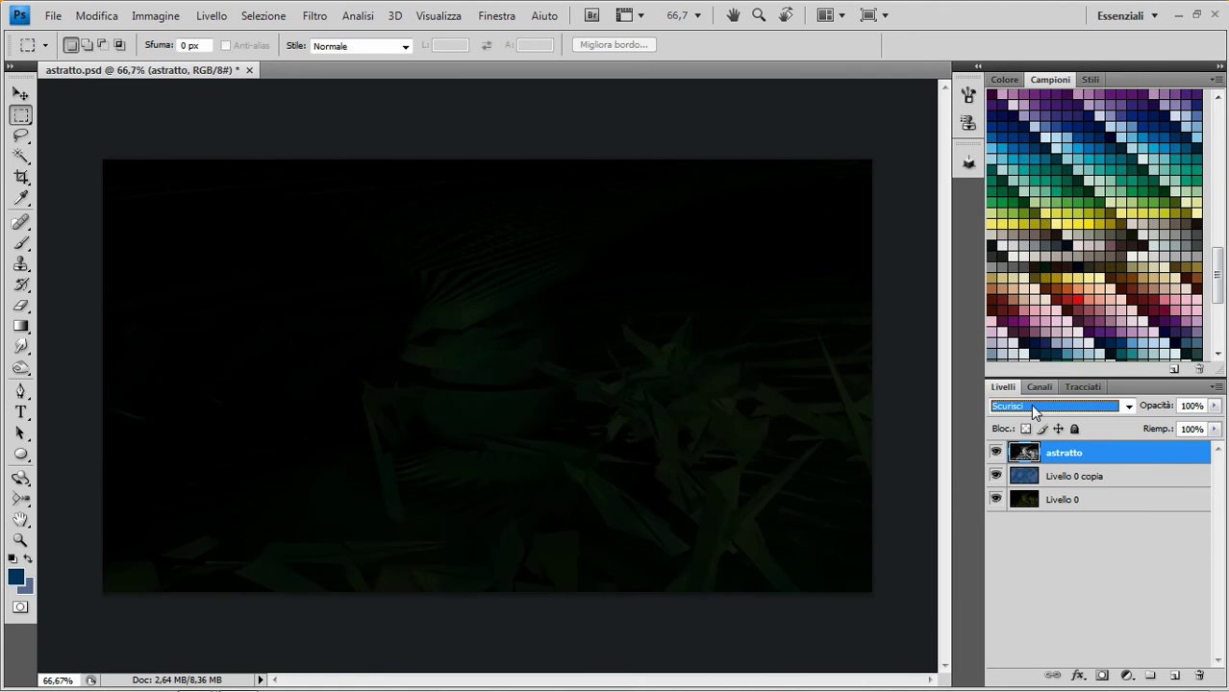
key(Down)
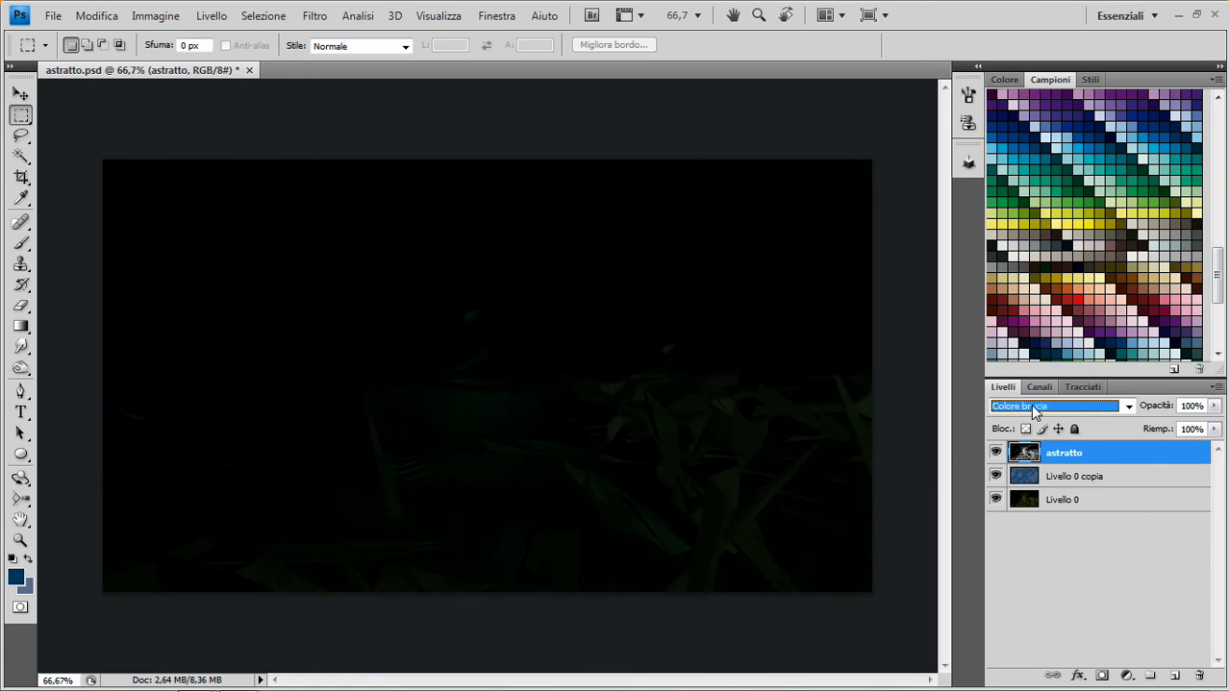
key(Down)
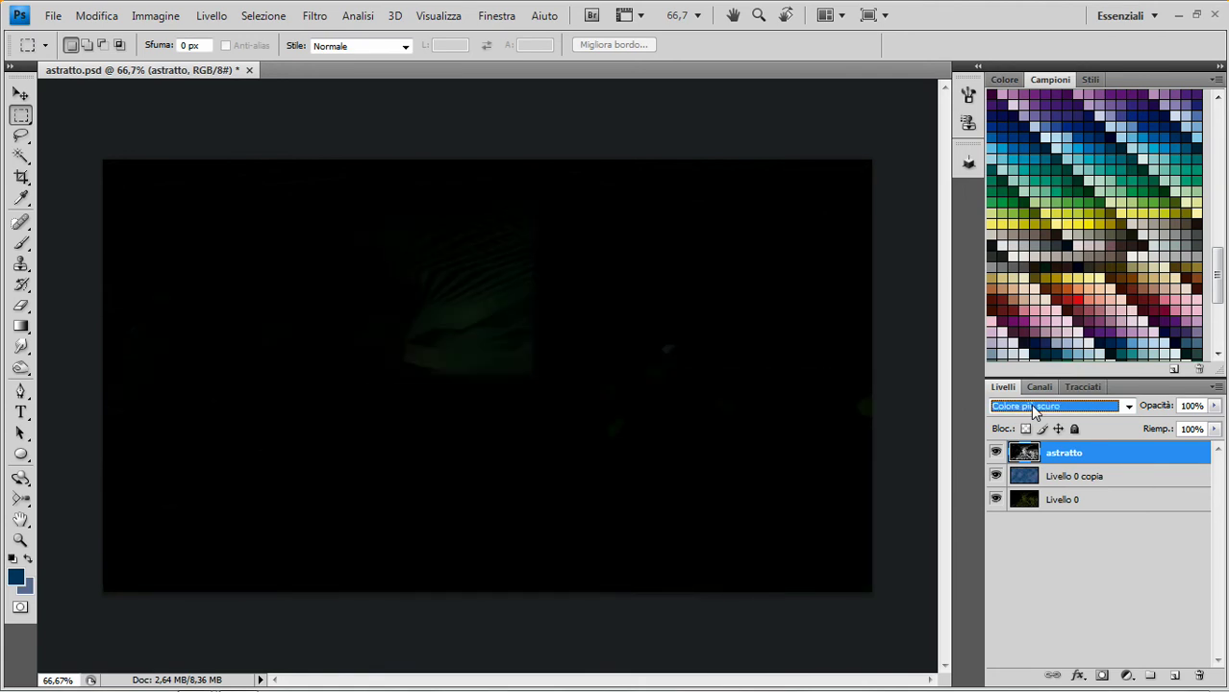
key(Down)
key(Down)
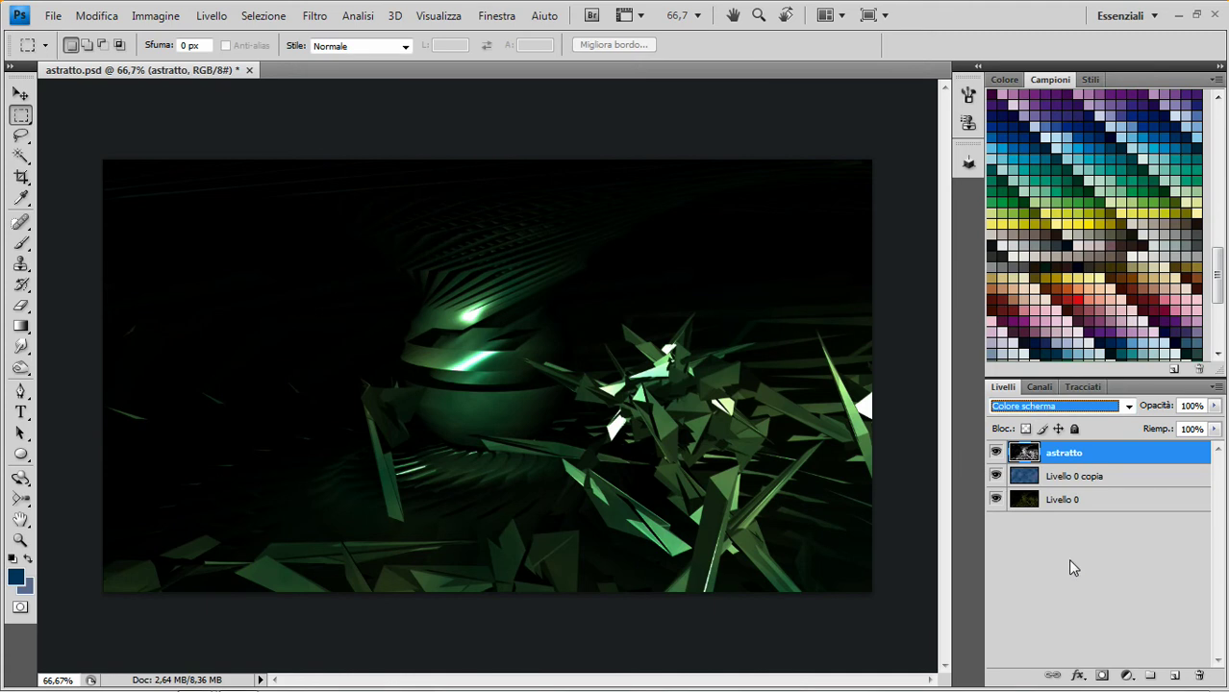
- Add a new empty Livello 1 and move it to the bottom of the layer stack
click(1125, 512)
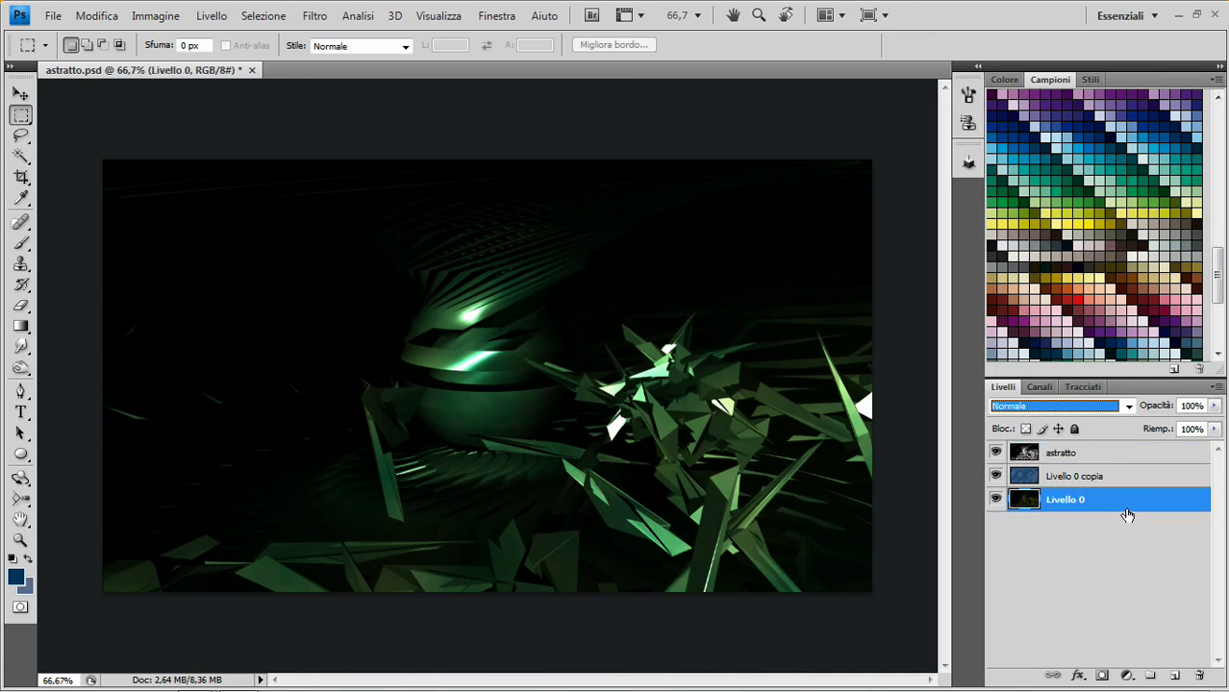
click(1174, 674)
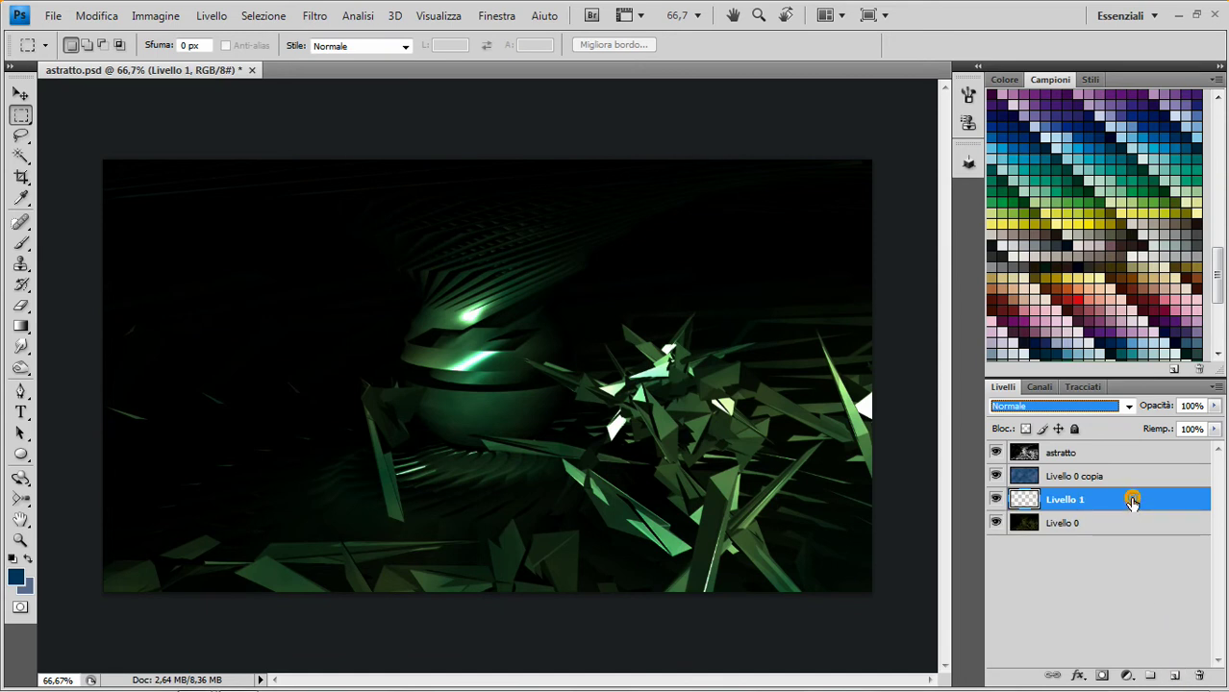
drag(1132, 501, 1137, 545)
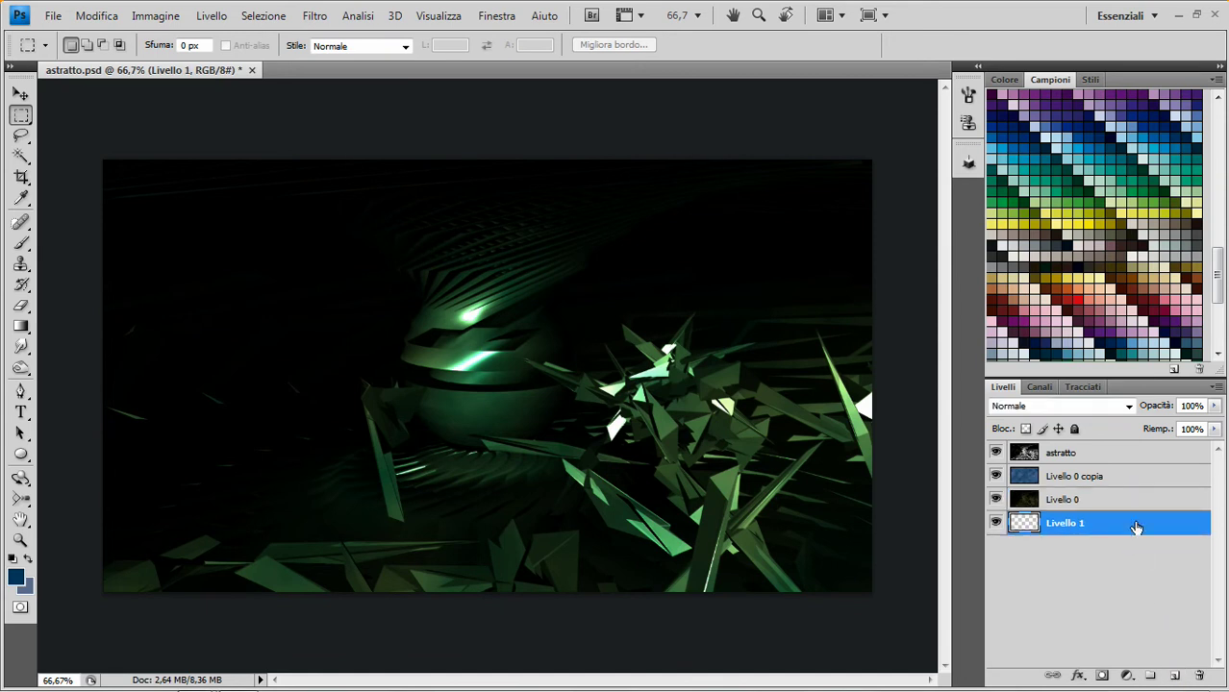
- Set the foreground colour to dark gold #644f04
click(20, 580)
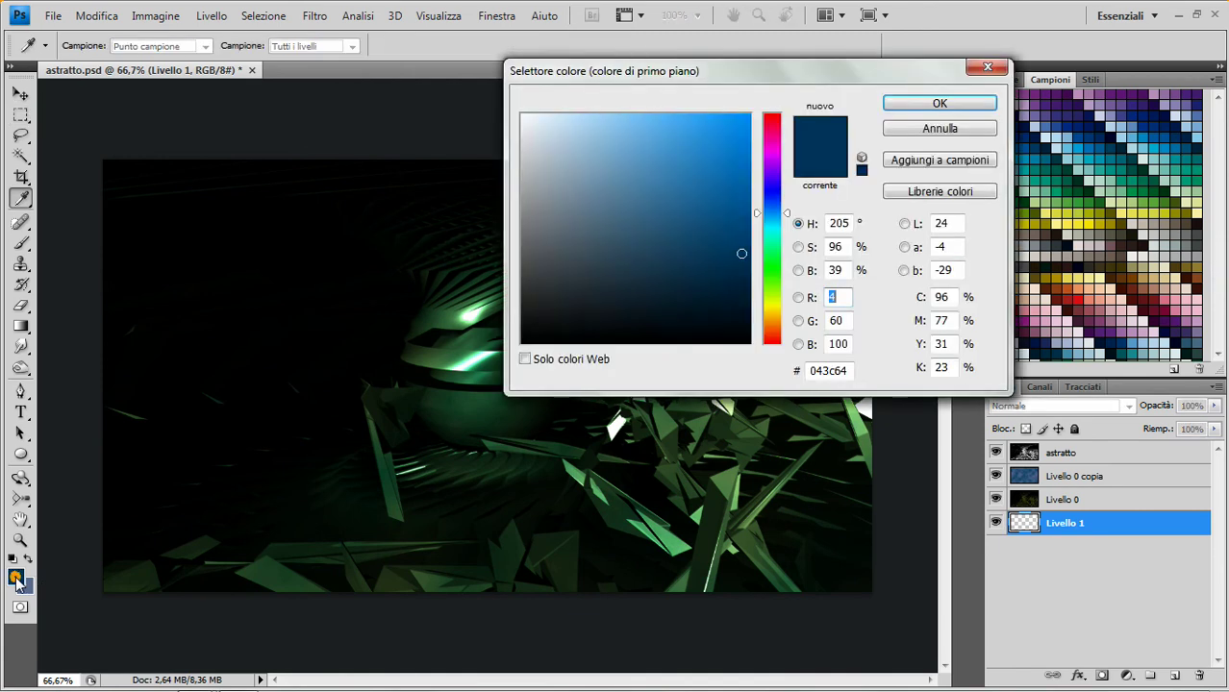
click(779, 314)
click(744, 149)
click(937, 106)
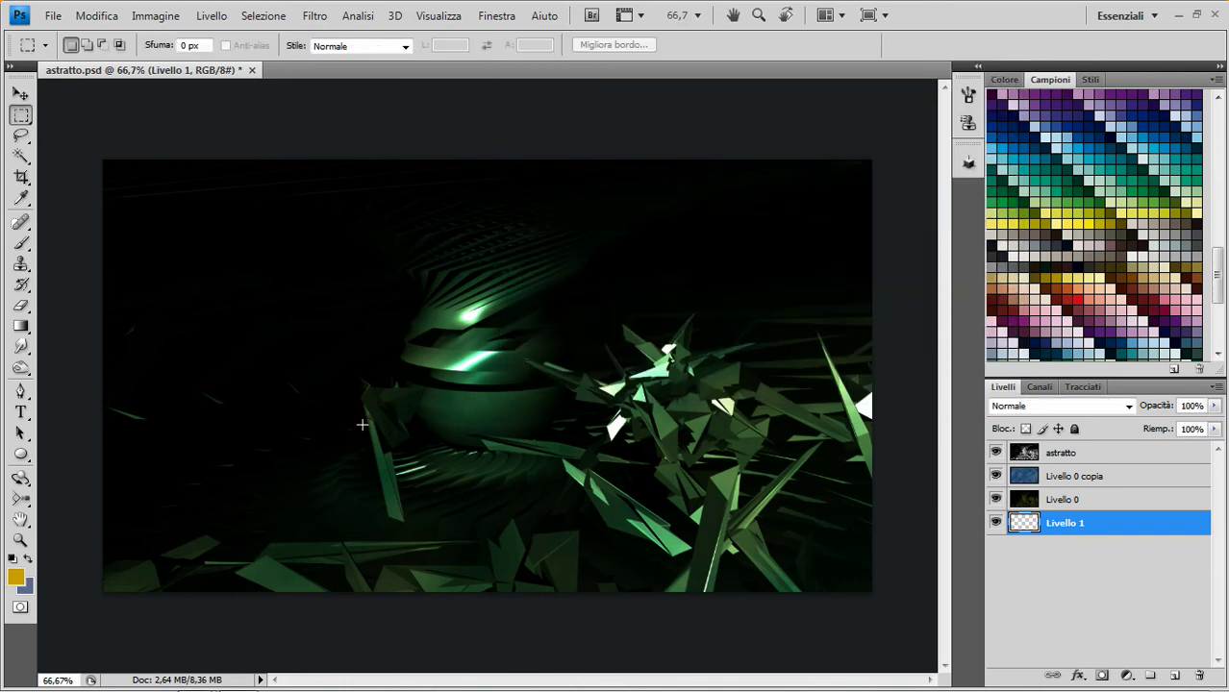
- Set the background colour to dark red #730604
click(29, 589)
drag(775, 335, 775, 343)
click(743, 241)
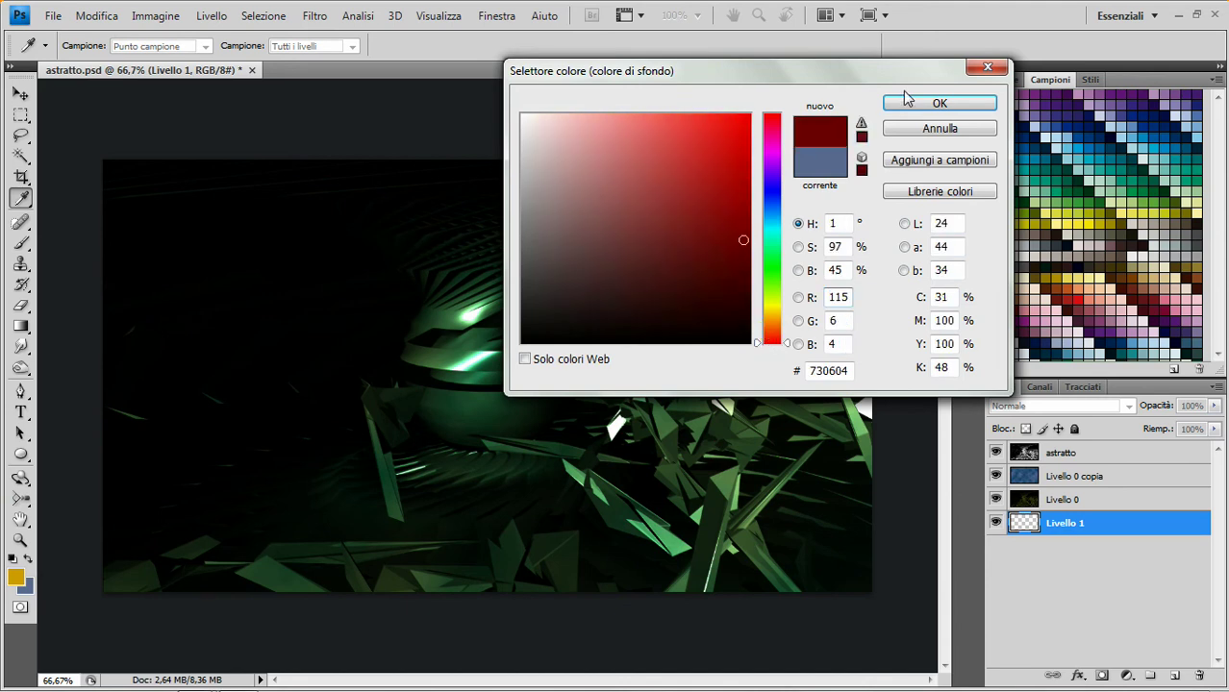
click(939, 103)
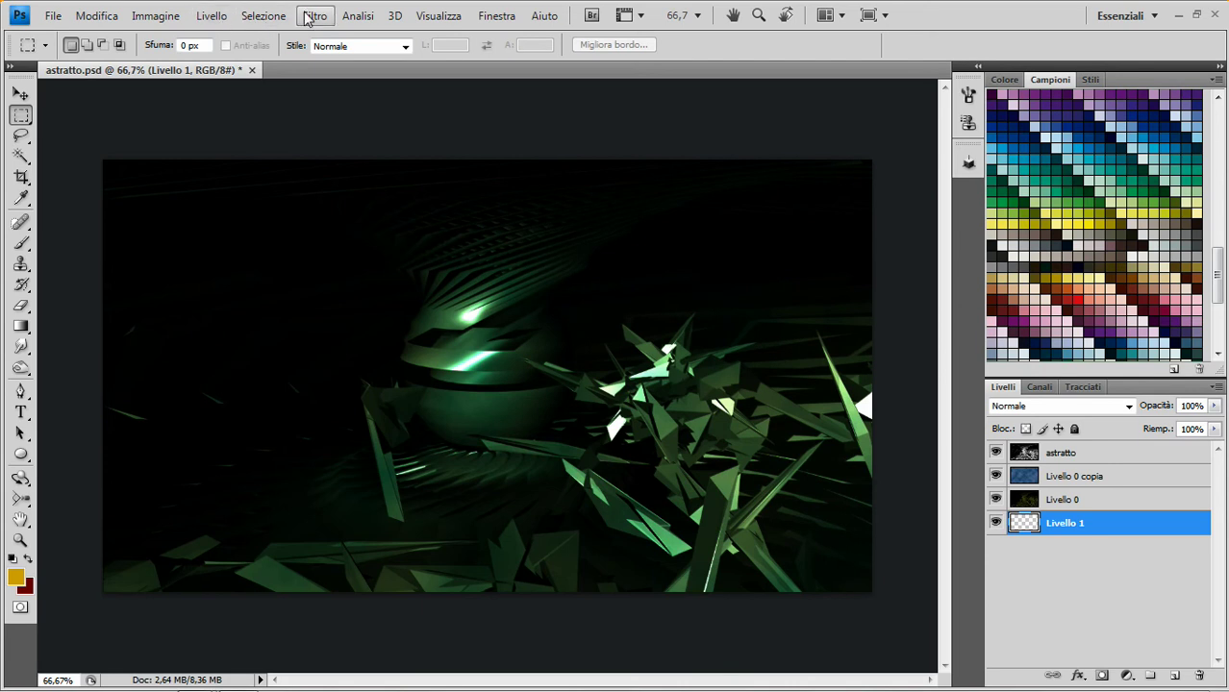
- Fill Livello 1 with golden-red clouds using Filtro > Rendering > Nuvole
click(263, 16)
click(314, 15)
mouse_move(166, 232)
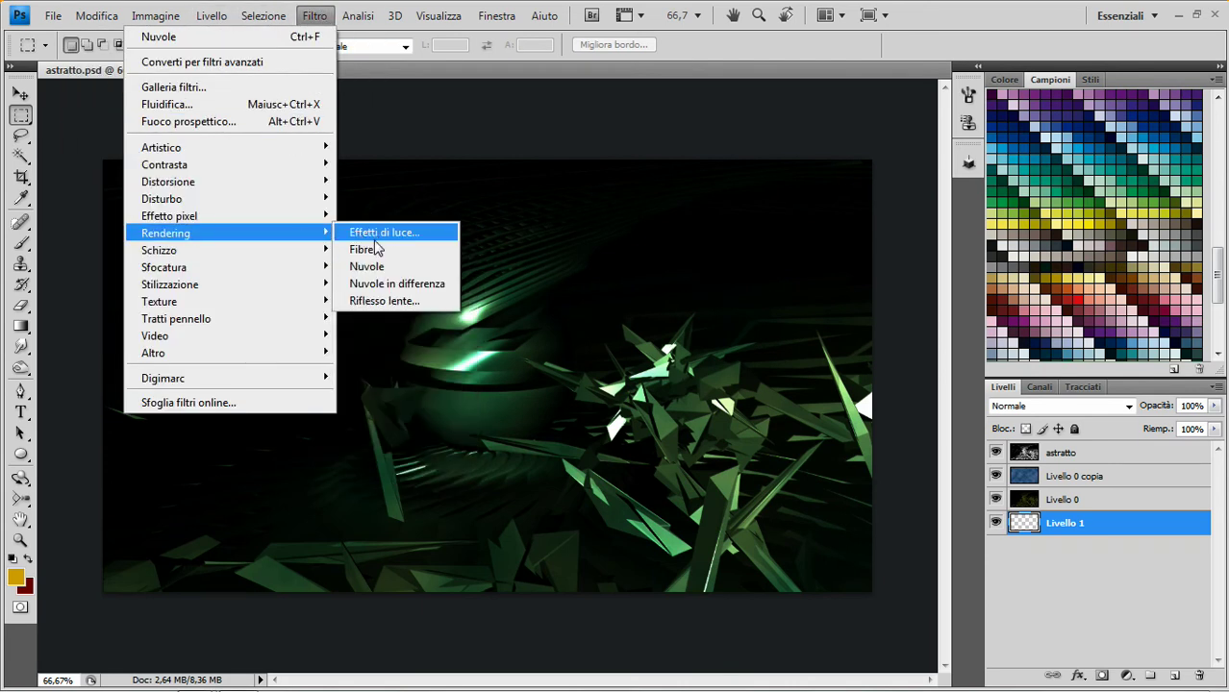
click(373, 267)
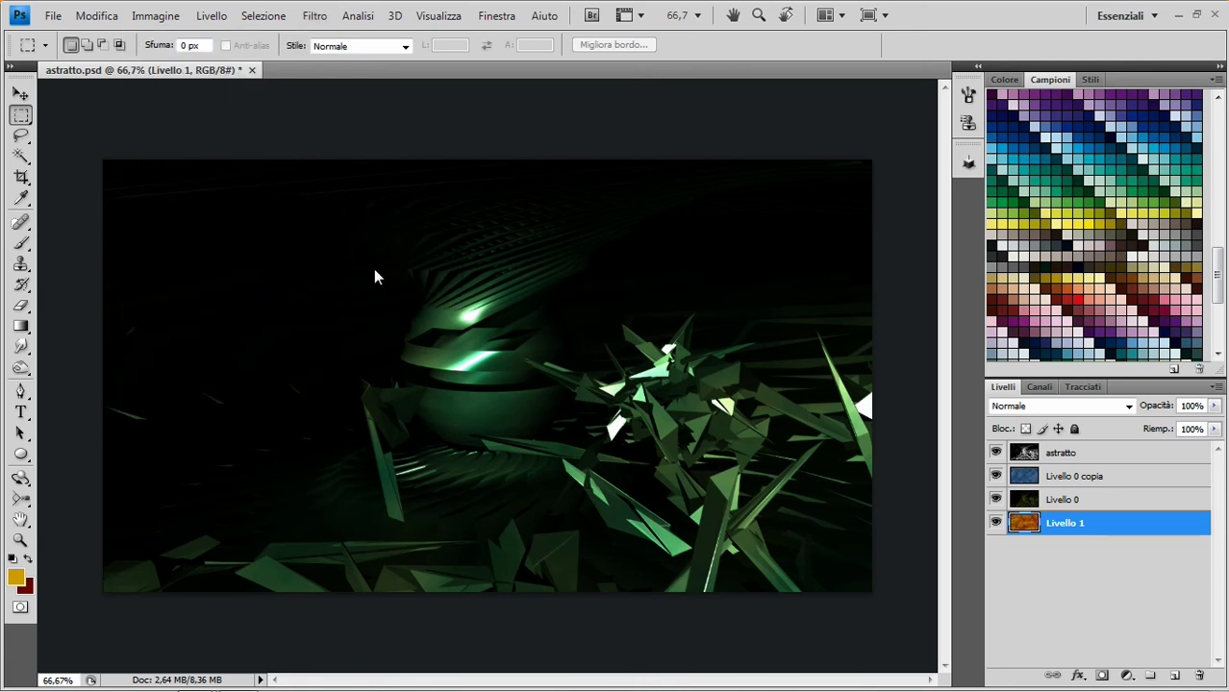
- Move Livello 1 just above Livello 0 and set its blend mode to Luce intensa
mouse_move(1098, 525)
mouse_down()
mouse_move(1103, 456)
mouse_move(1103, 470)
mouse_up()
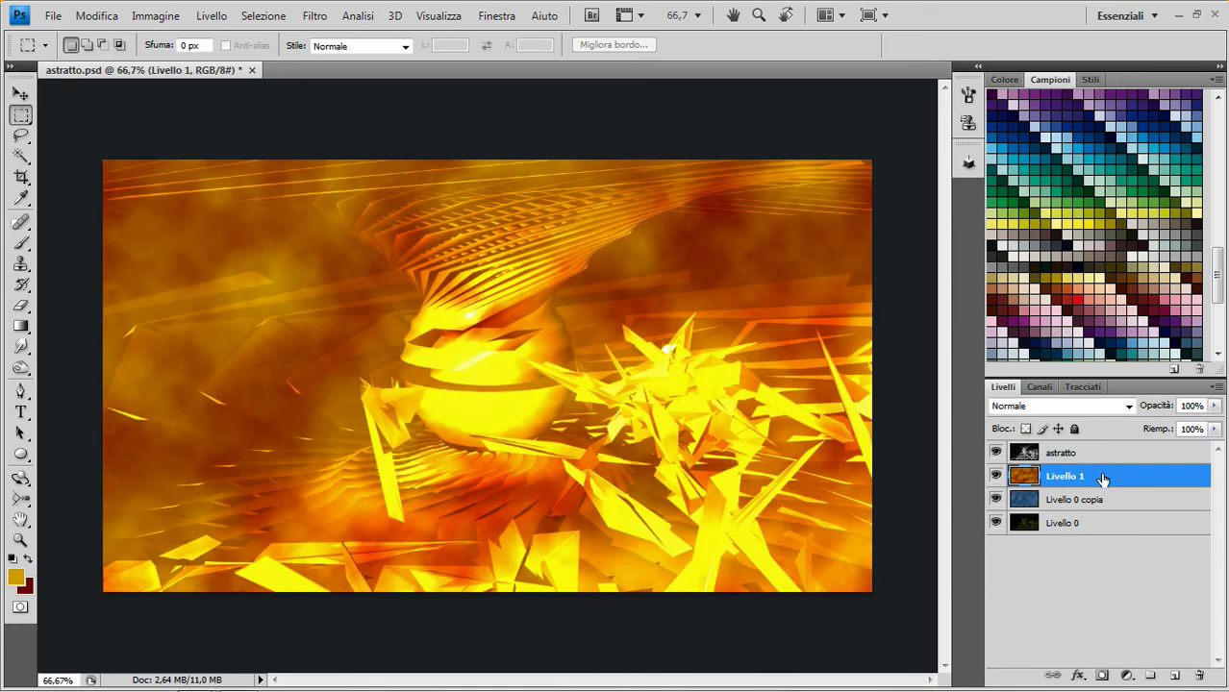
drag(1111, 479, 1112, 514)
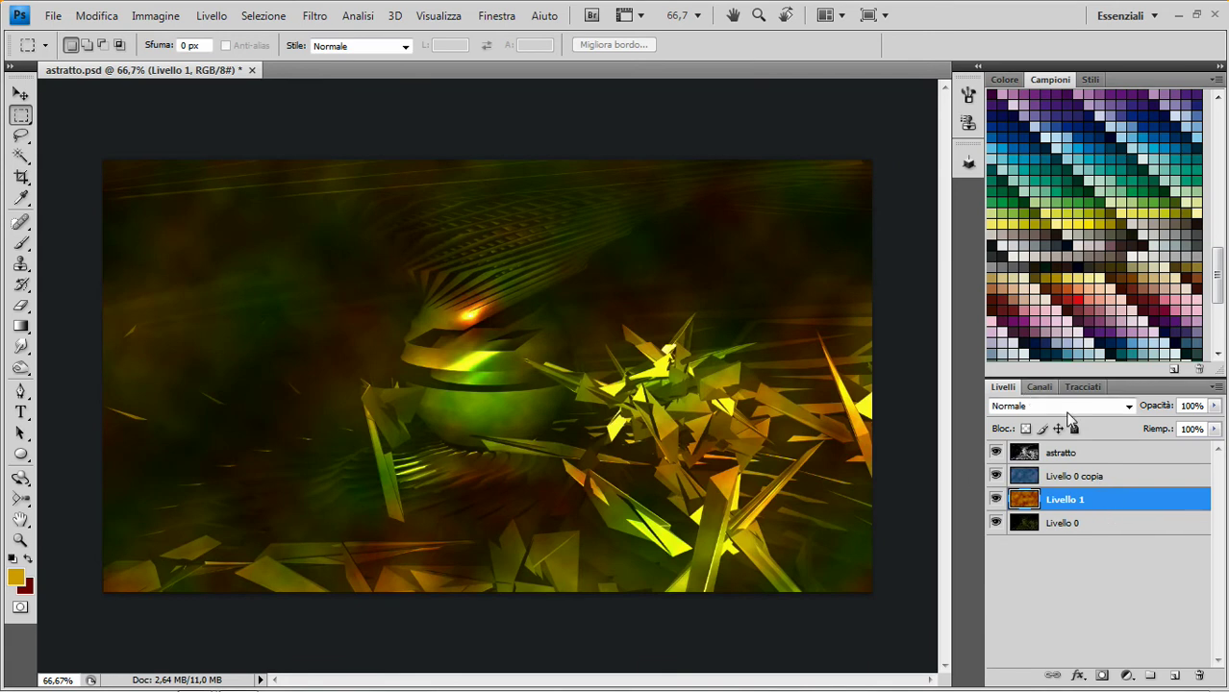
click(1065, 408)
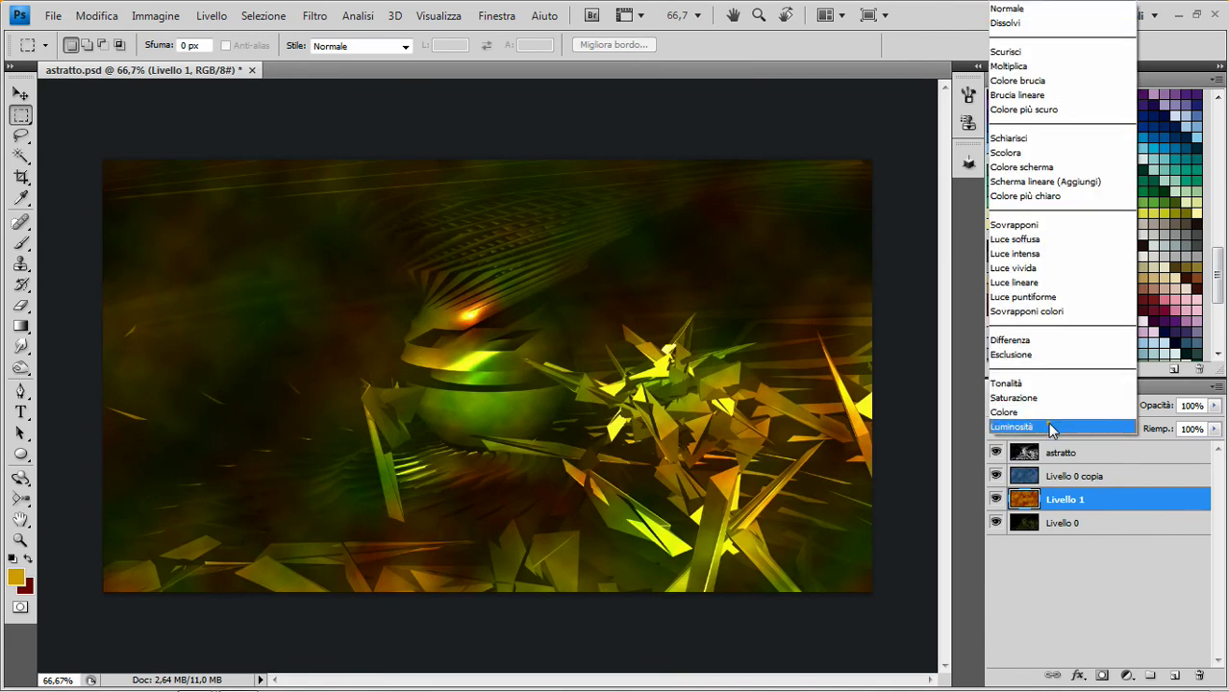
click(1052, 419)
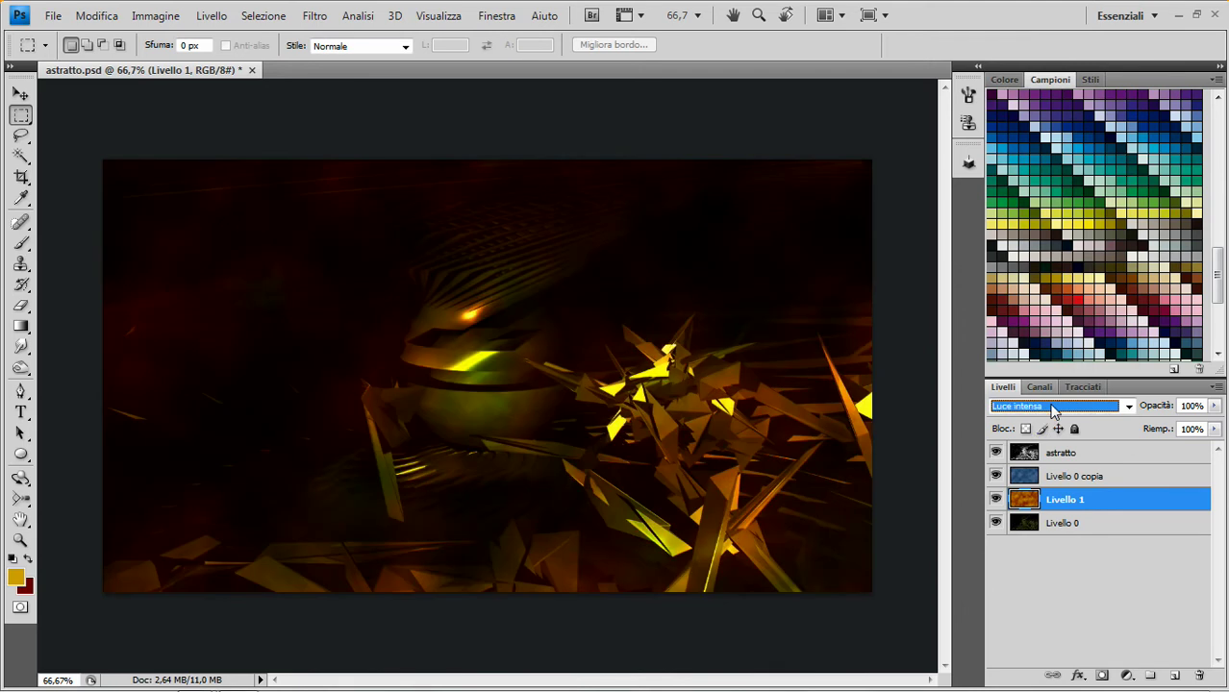
click(1098, 559)
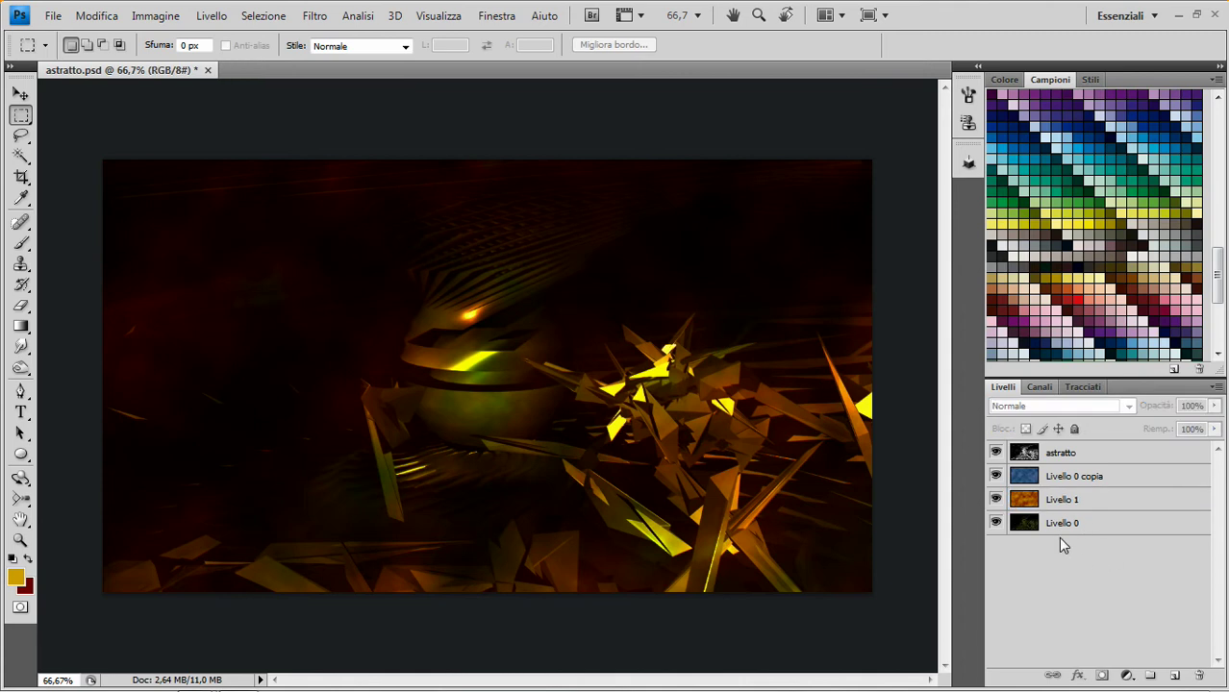
click(1111, 454)
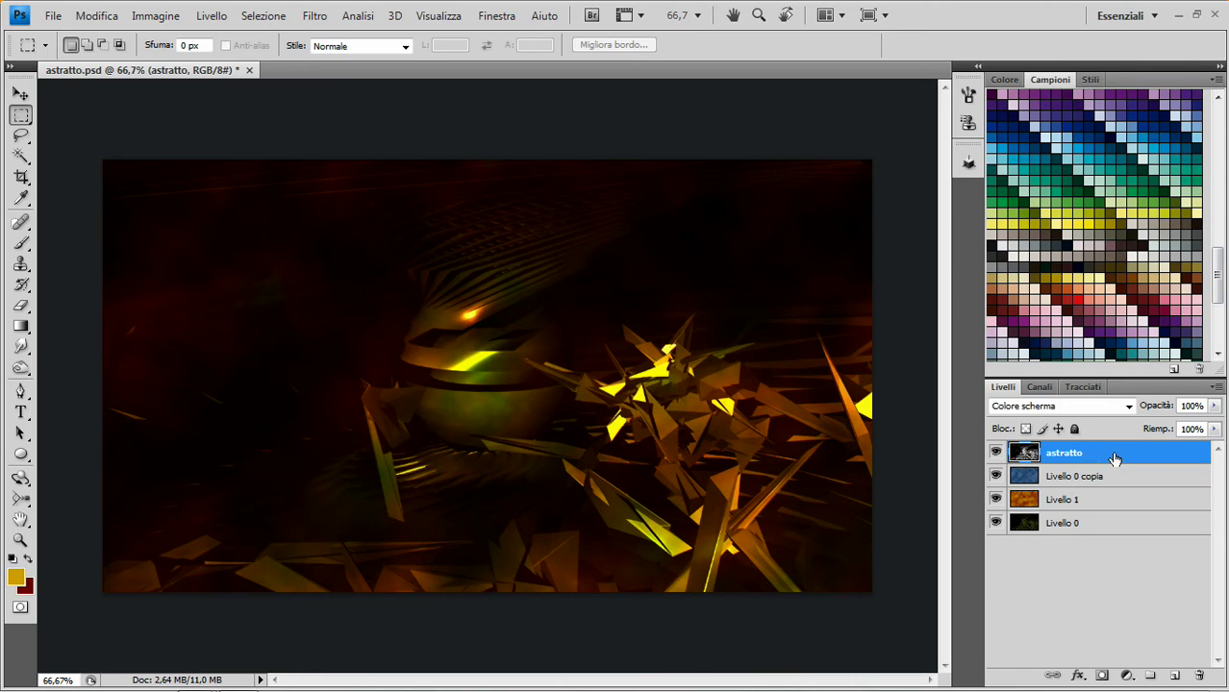
- Duplicate astratto and apply a Zoom radial blur with amount 35 at Migliore quality
drag(1113, 458, 1175, 670)
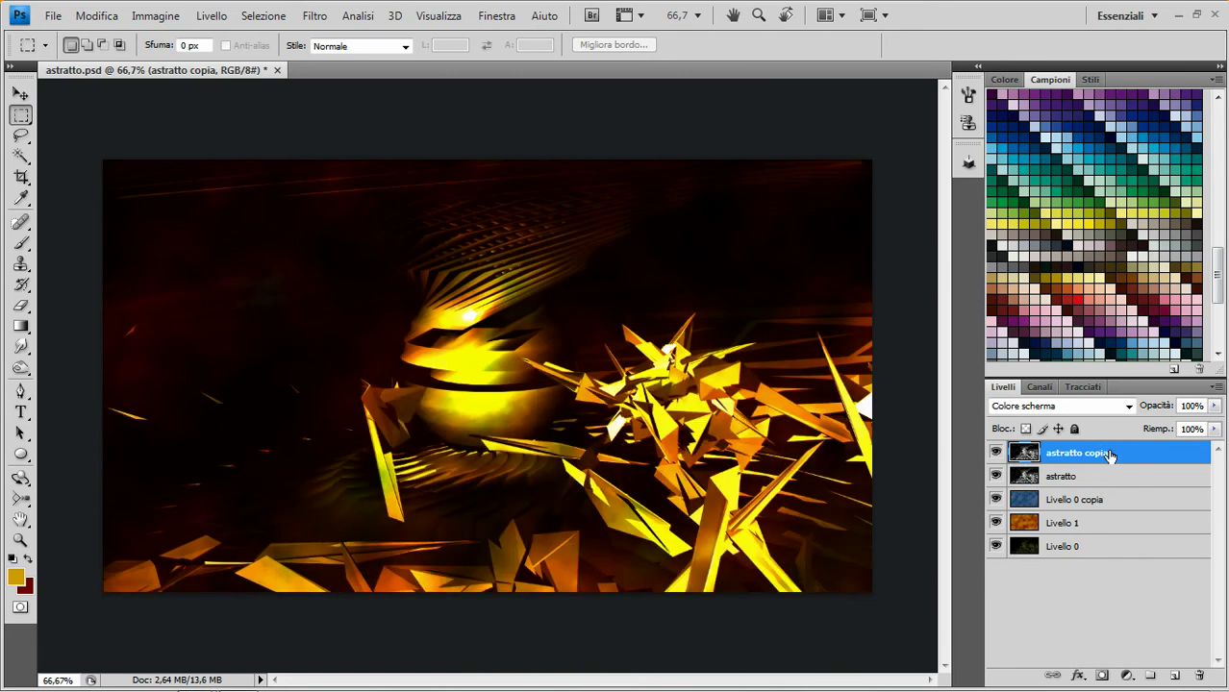
click(315, 16)
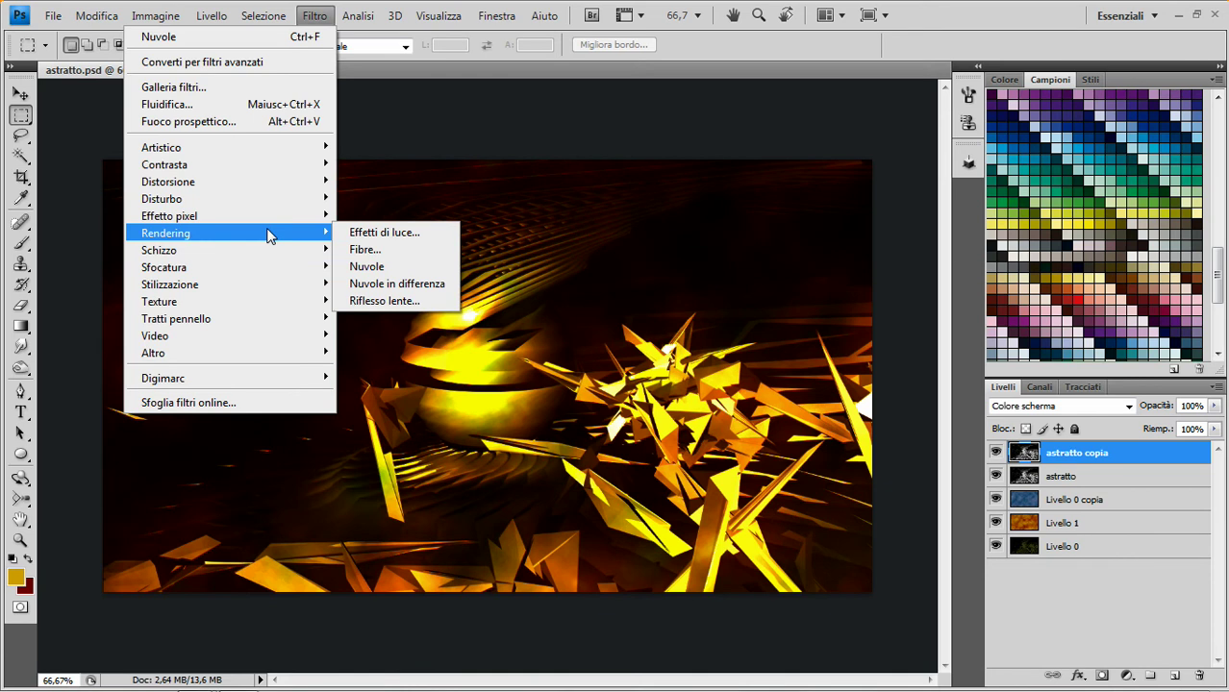
mouse_move(164, 267)
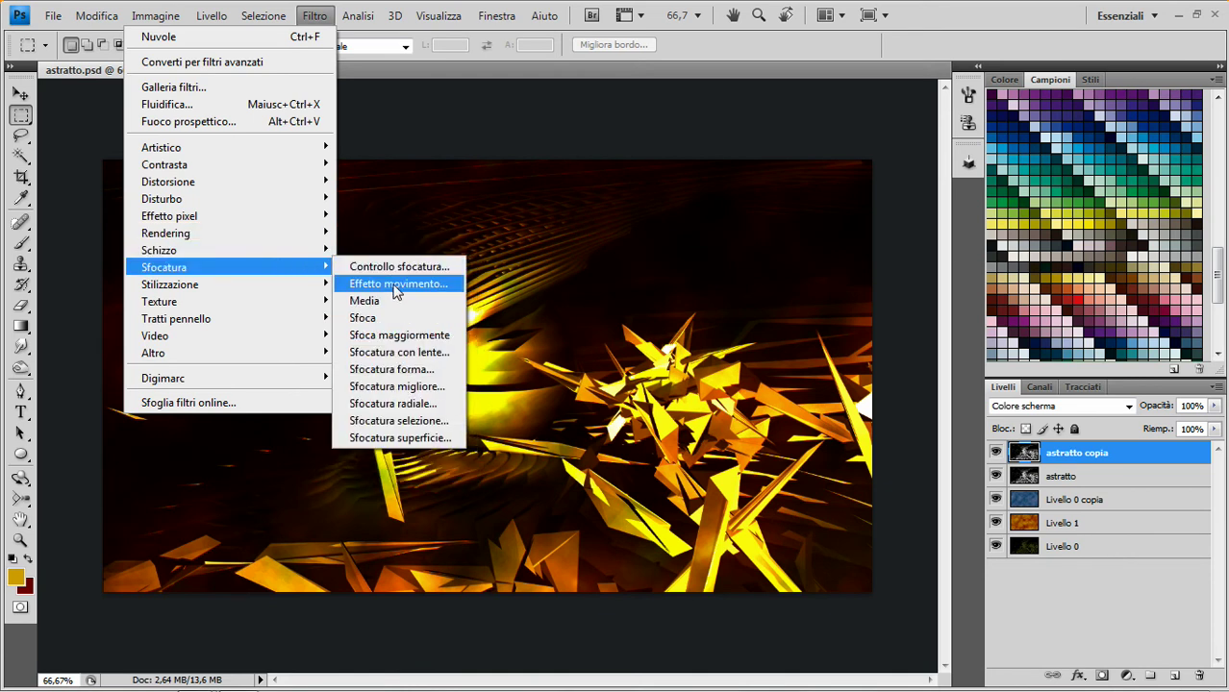
click(399, 404)
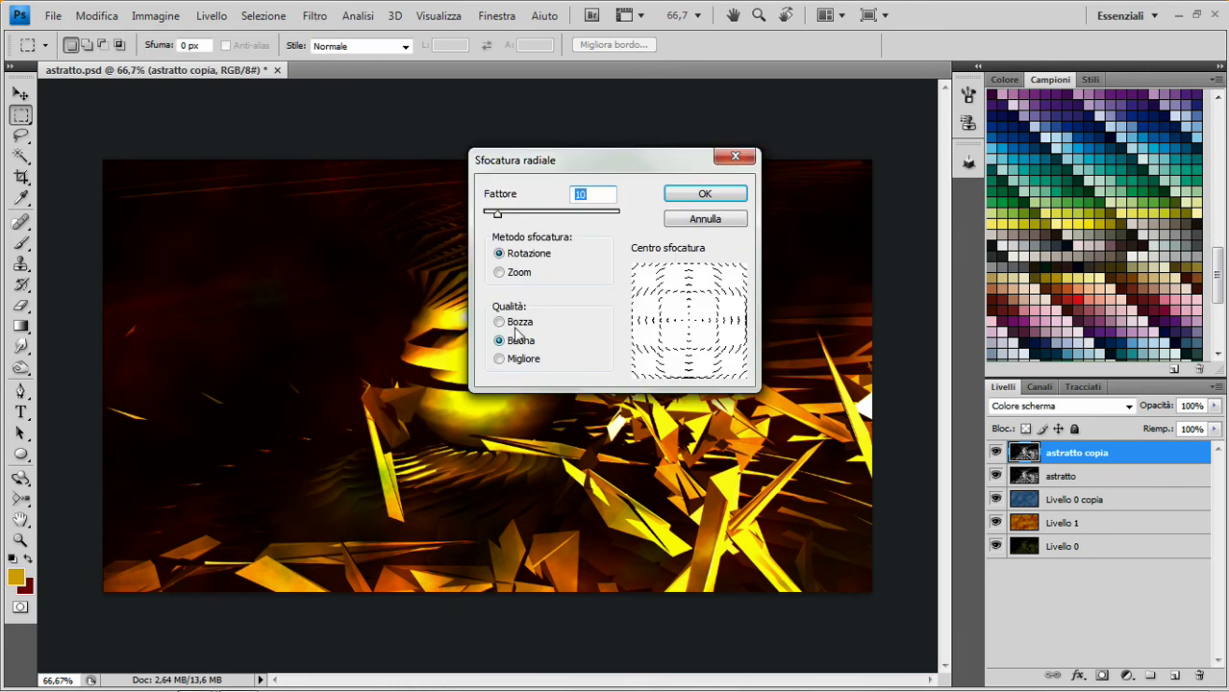
drag(631, 173, 842, 103)
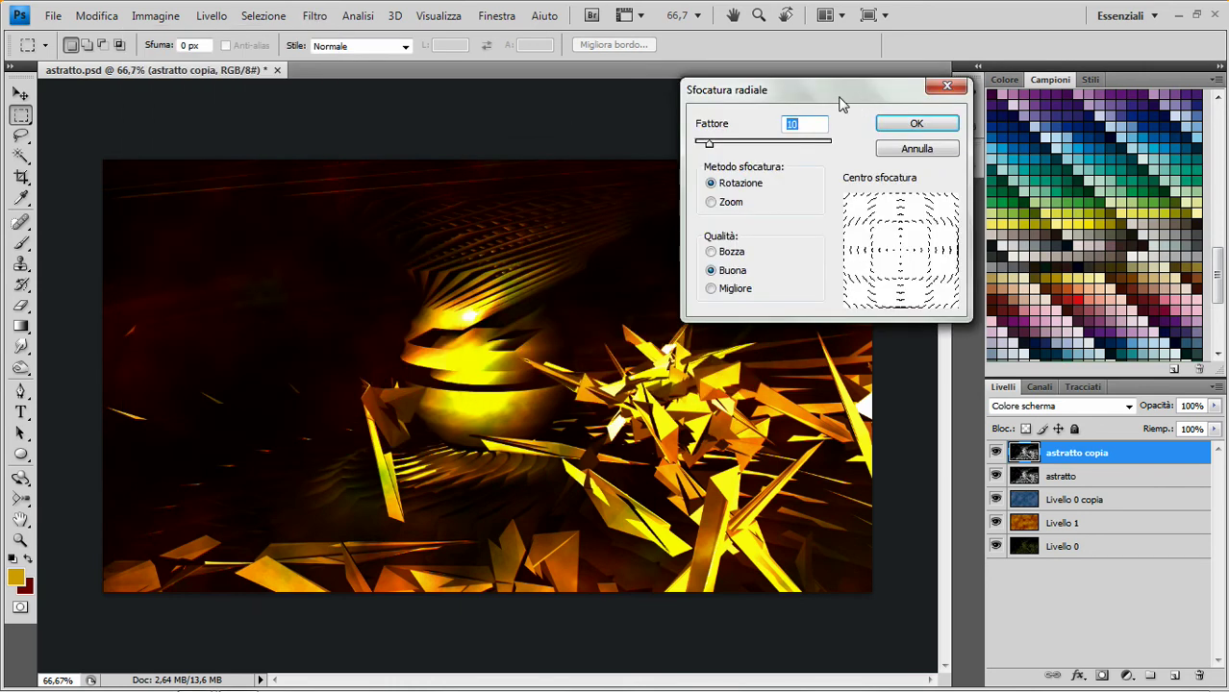
drag(709, 144, 745, 152)
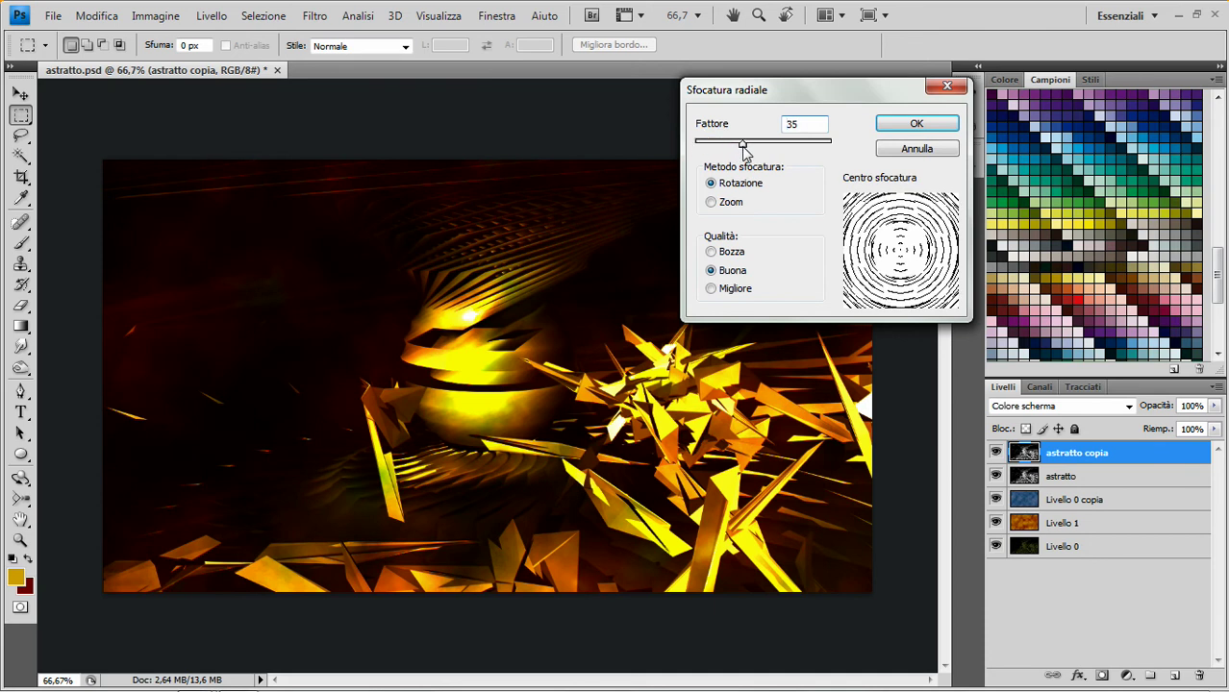
click(712, 203)
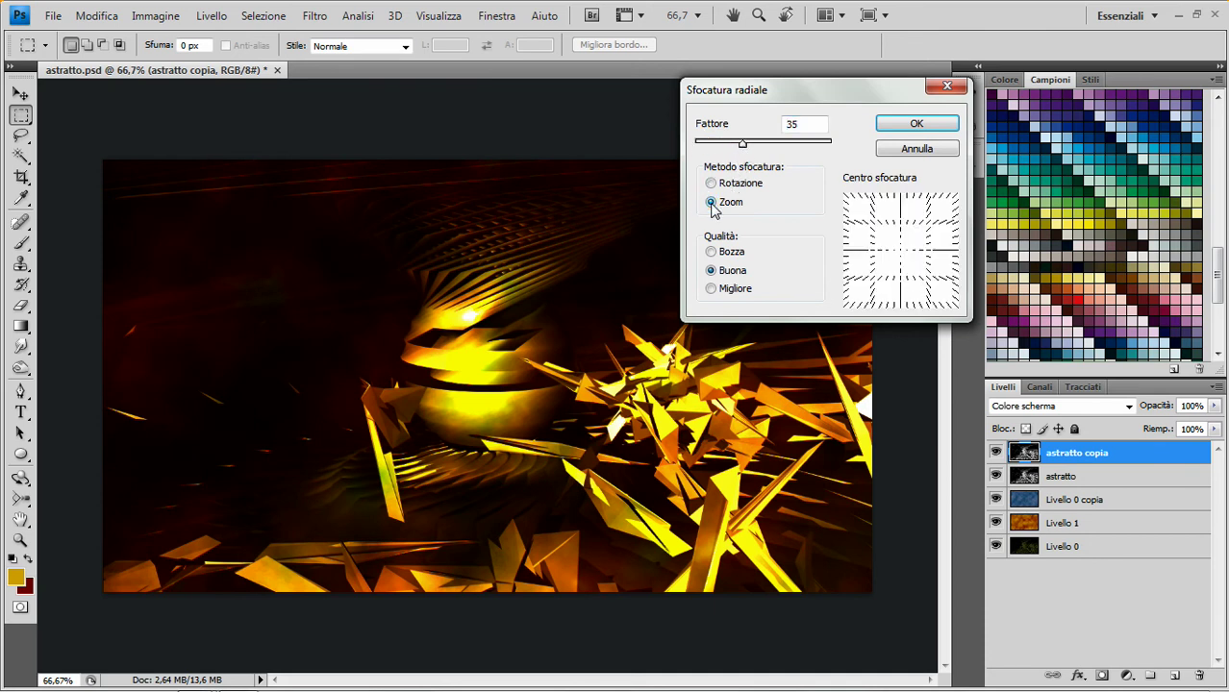
click(710, 288)
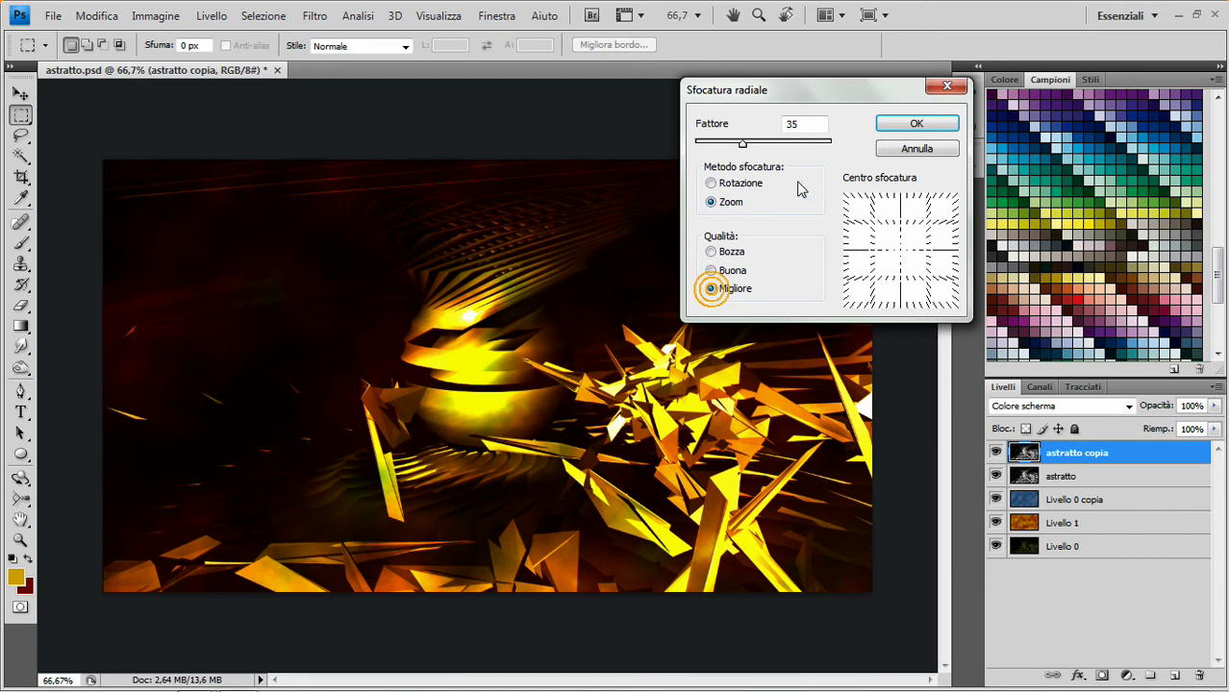
click(903, 129)
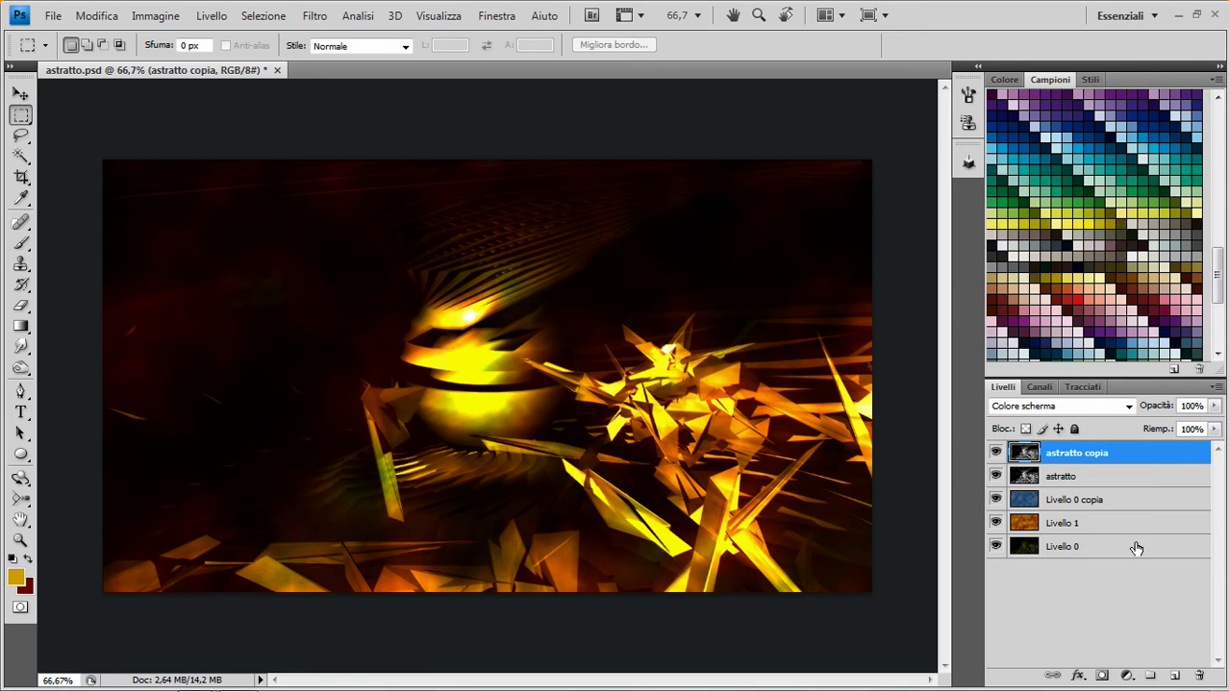
- Duplicate astratto copia and light it with a circular Faretto spotlight, intensity 35, ambience 8
drag(1137, 460, 1176, 676)
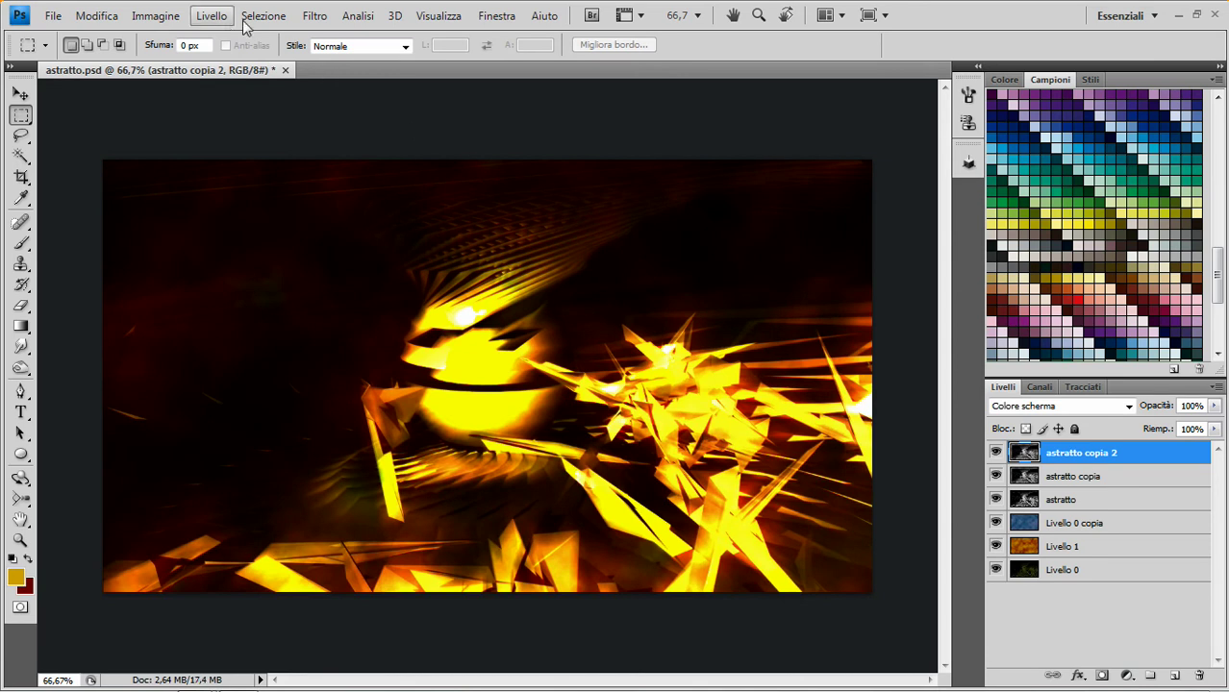
click(314, 15)
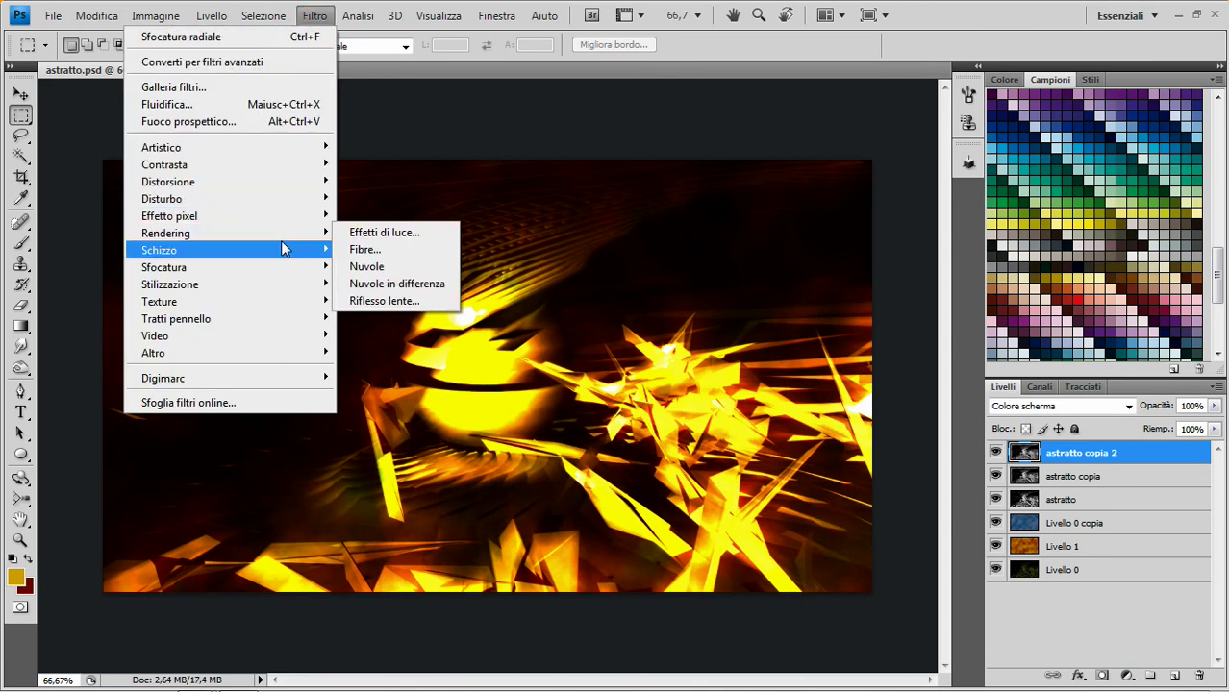
mouse_move(231, 233)
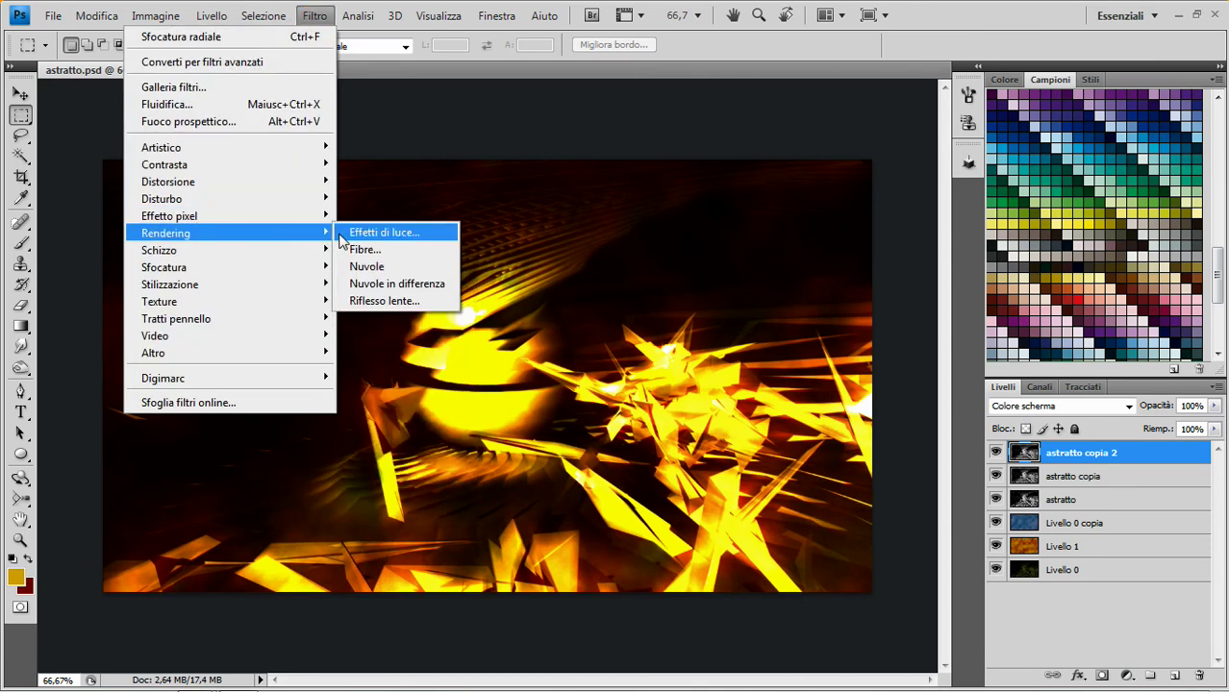
click(400, 233)
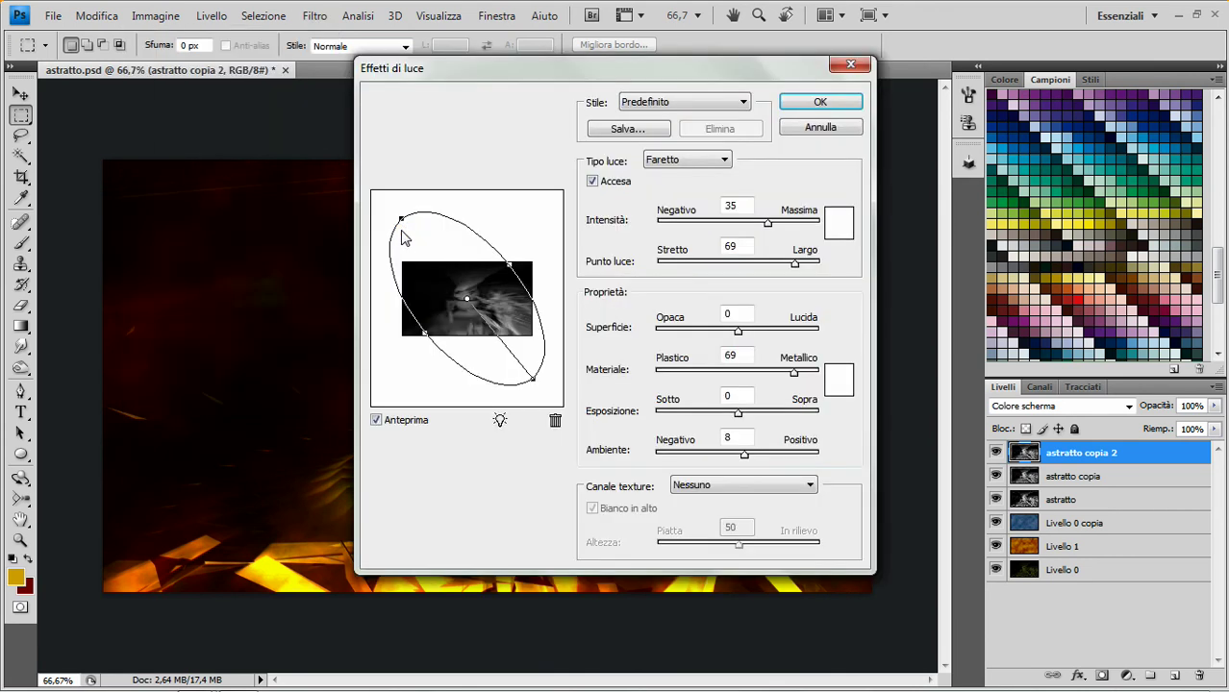
drag(609, 70, 894, 50)
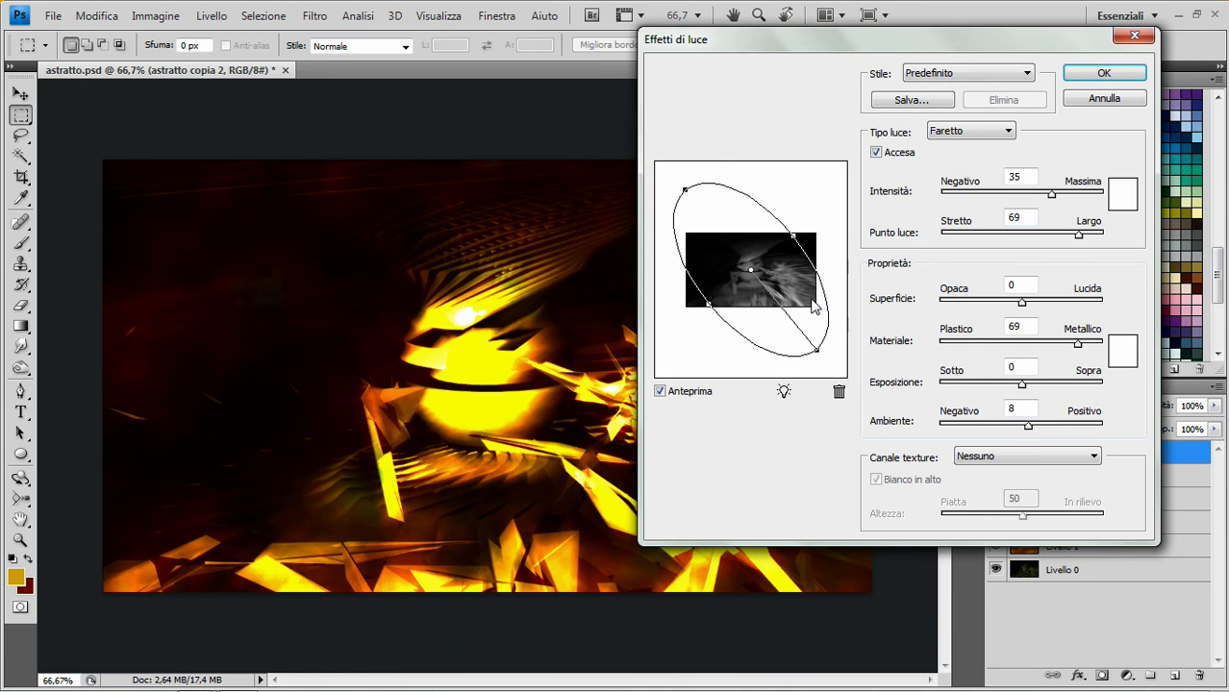
drag(819, 358, 806, 304)
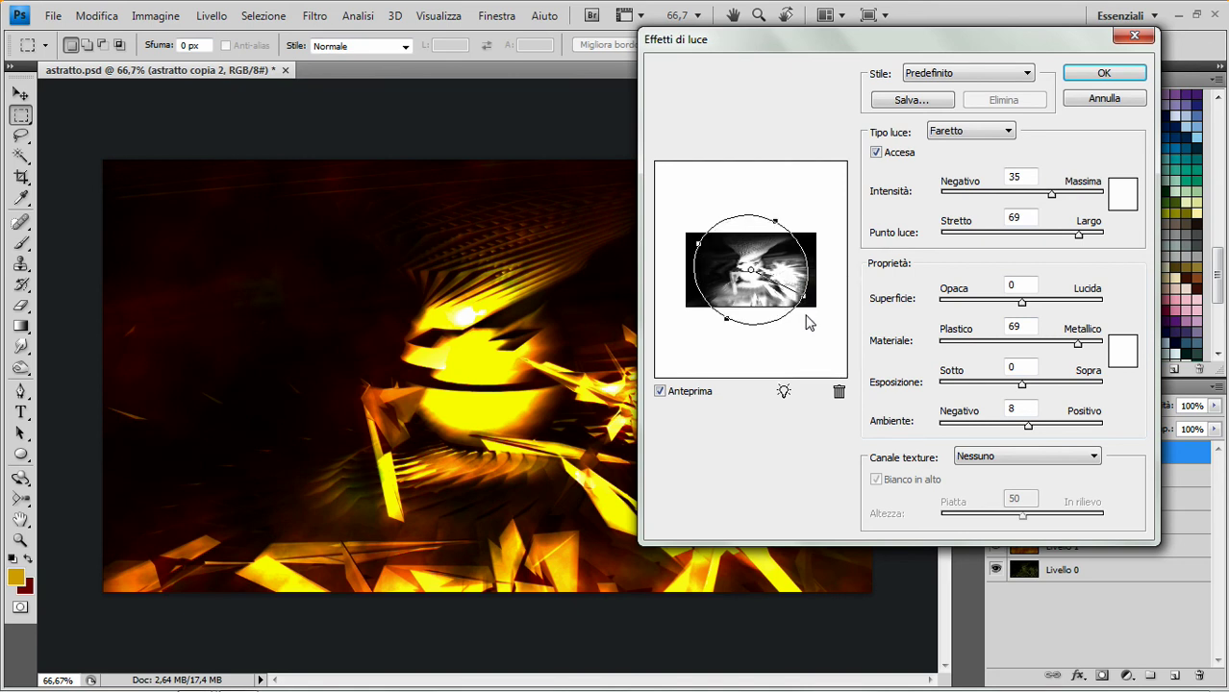
click(1010, 132)
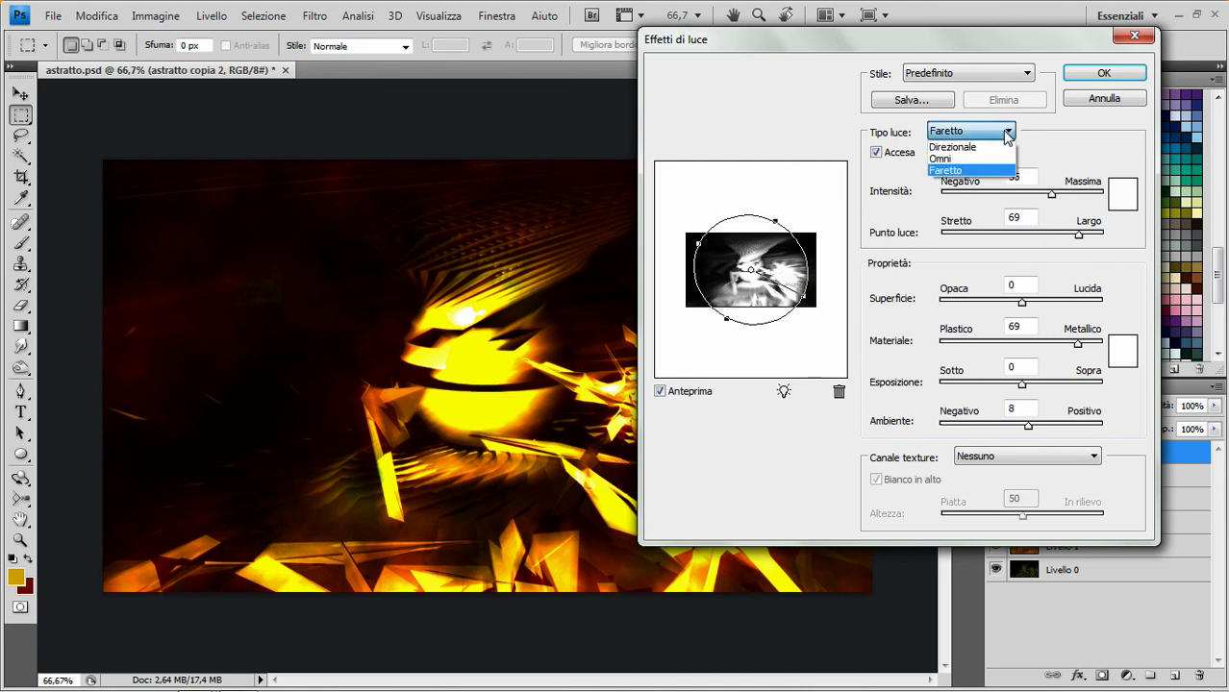
click(1006, 130)
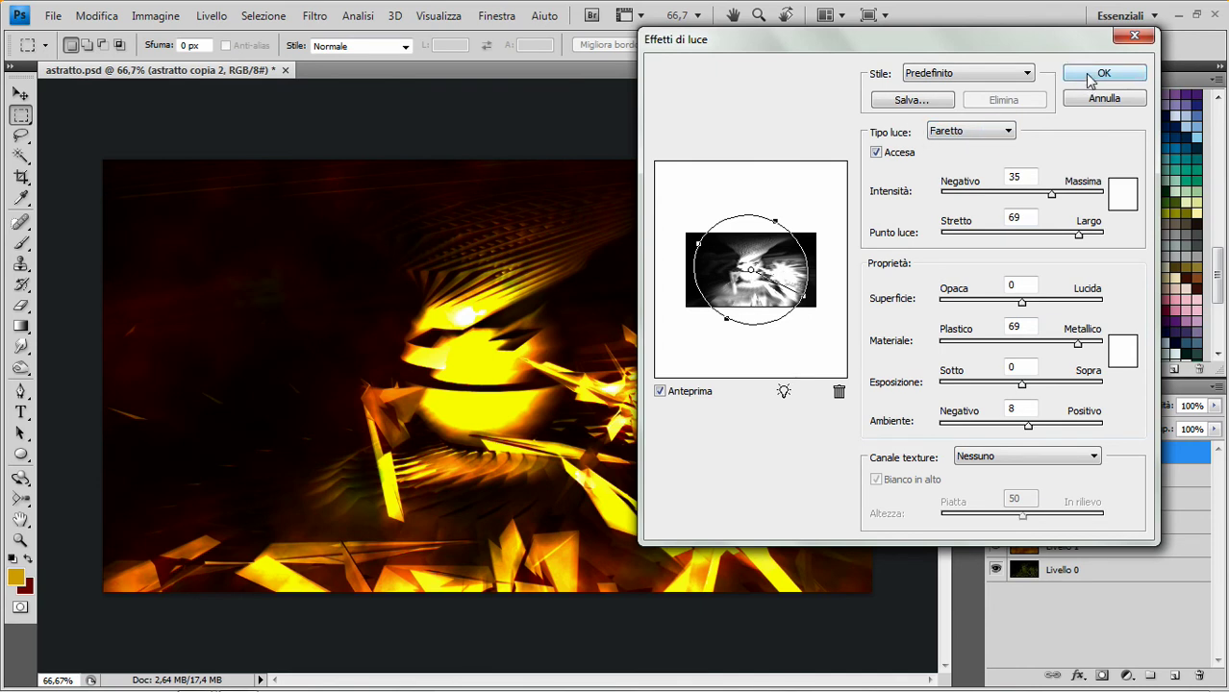
click(1091, 77)
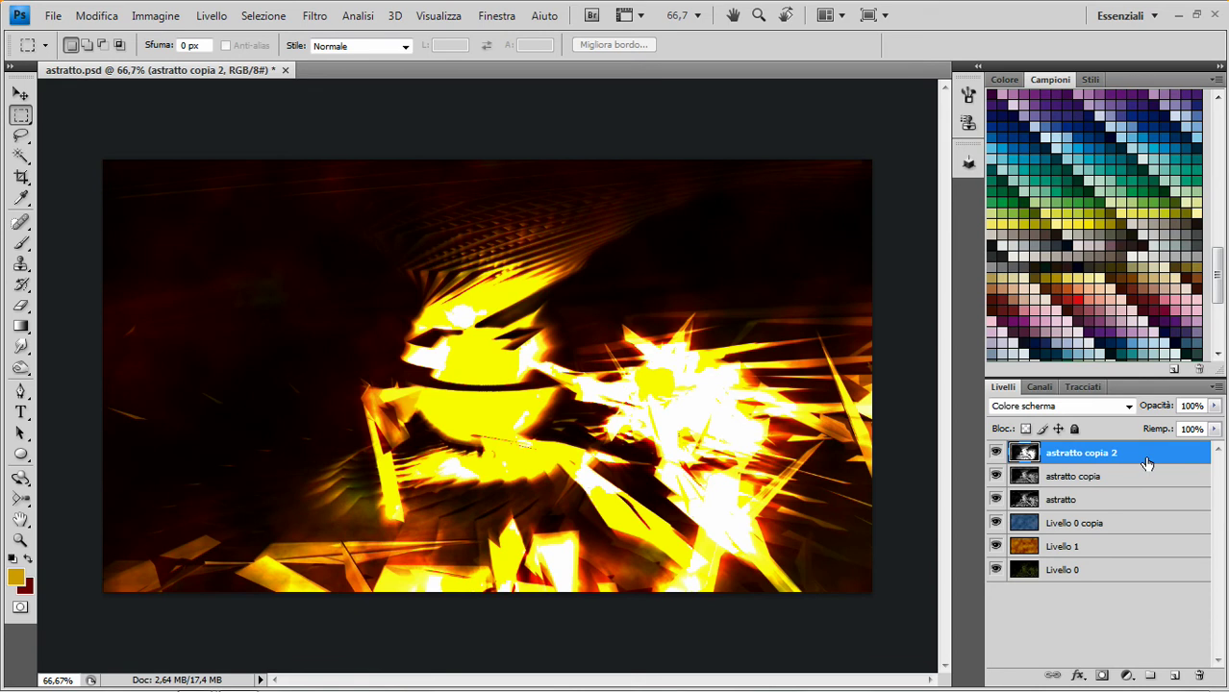
- Fade astratto copia 2 to about 28% opacity and add an empty Livello 2 layer on top
click(1214, 406)
drag(1213, 428, 1151, 432)
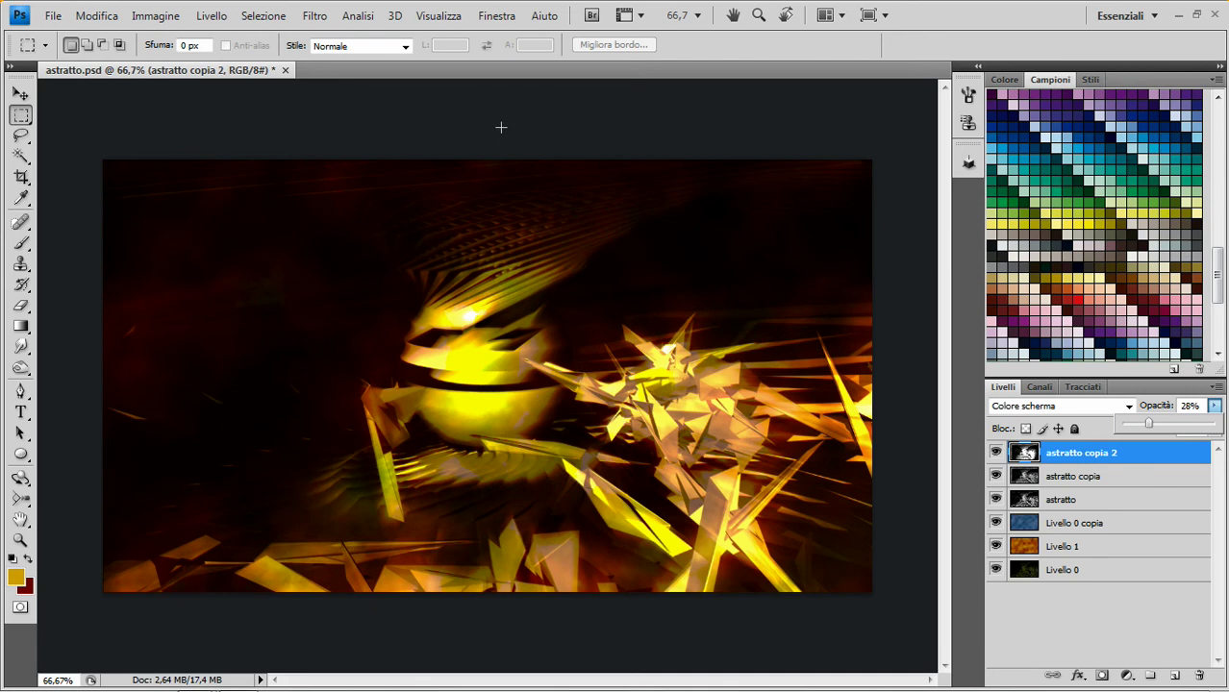
click(1174, 676)
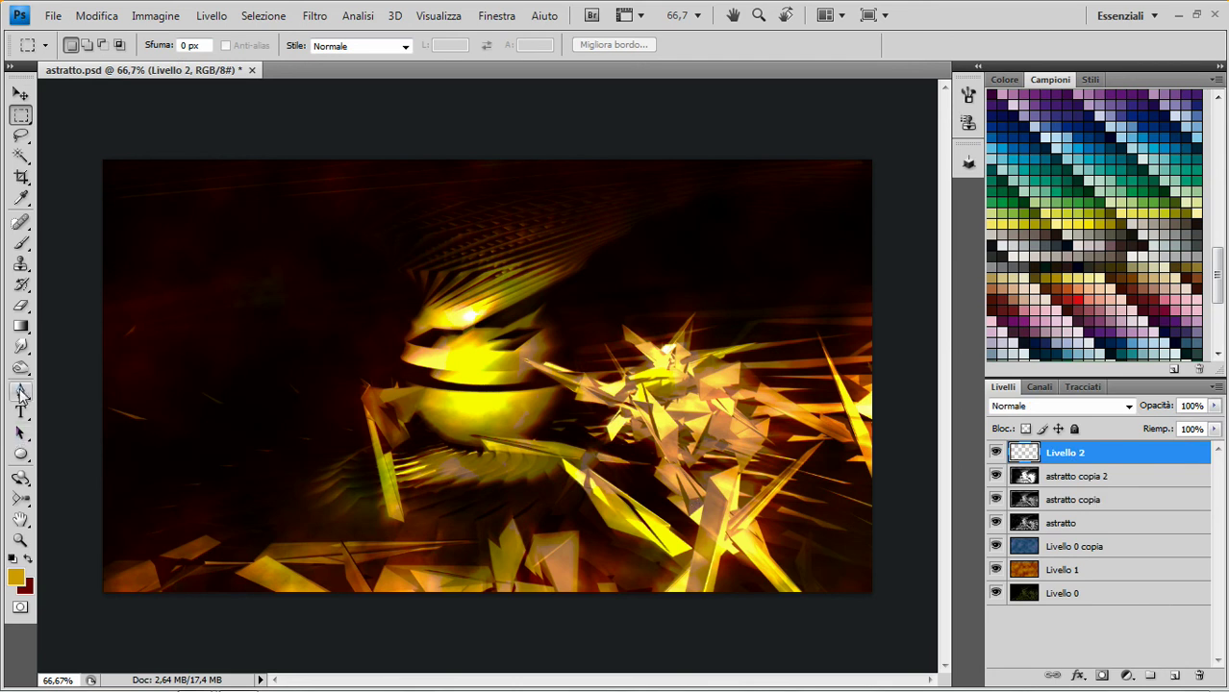
- With the Pen tool, draw a path from the upper right, looping round the lower left and out past the right edge
click(20, 393)
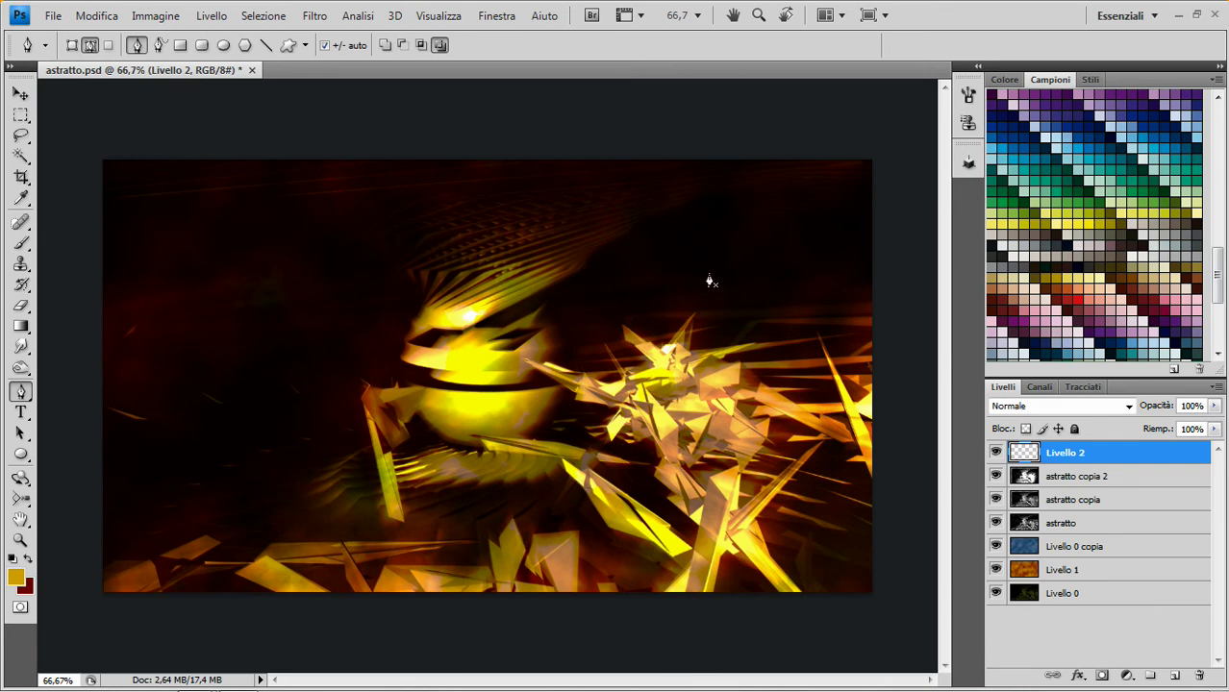
click(806, 219)
drag(623, 292, 558, 307)
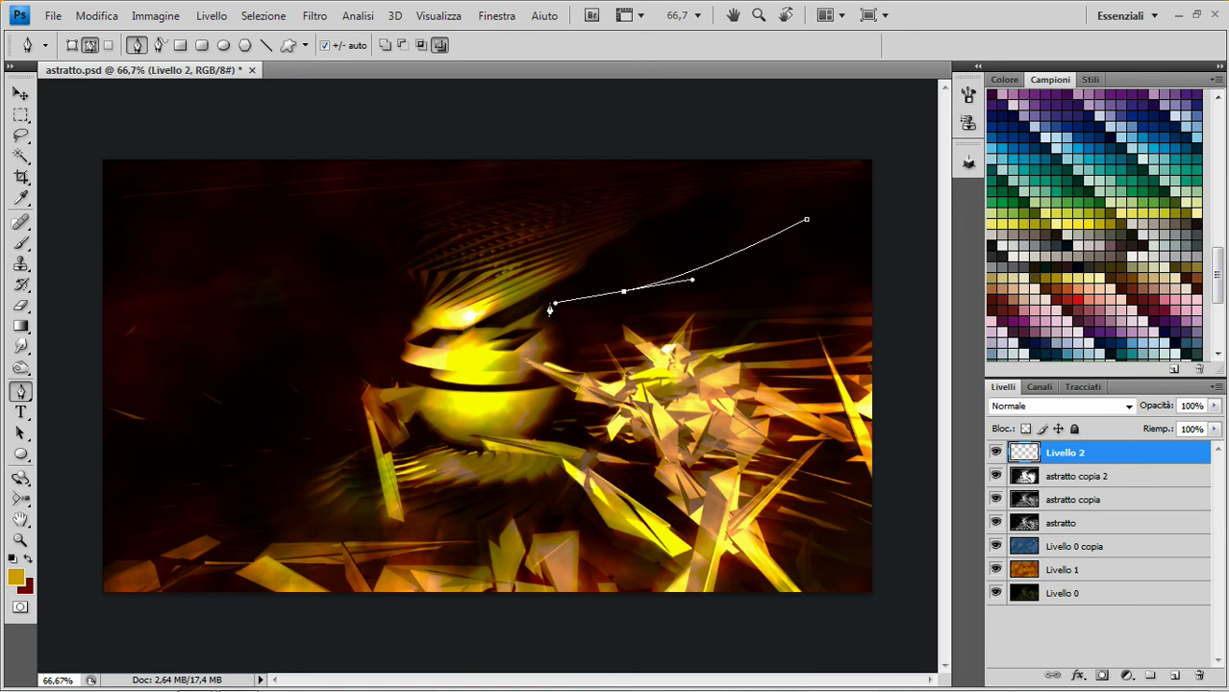
mouse_move(414, 318)
mouse_down()
mouse_move(252, 341)
mouse_move(164, 428)
mouse_move(148, 391)
mouse_up()
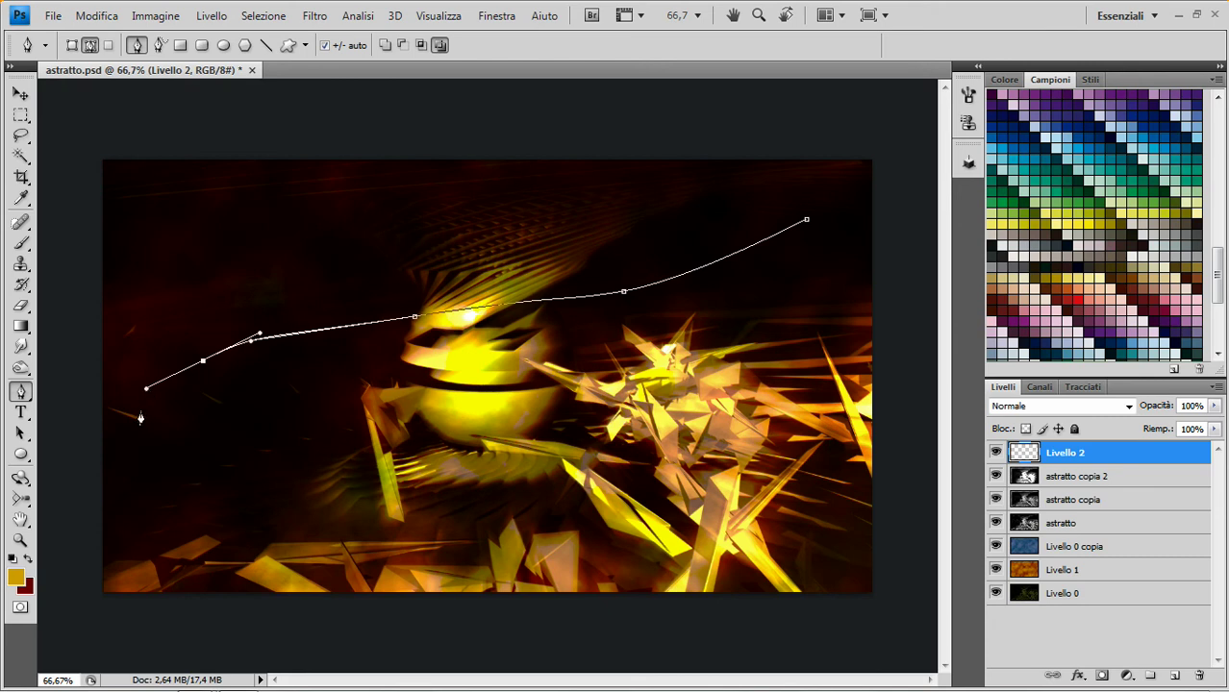
click(141, 414)
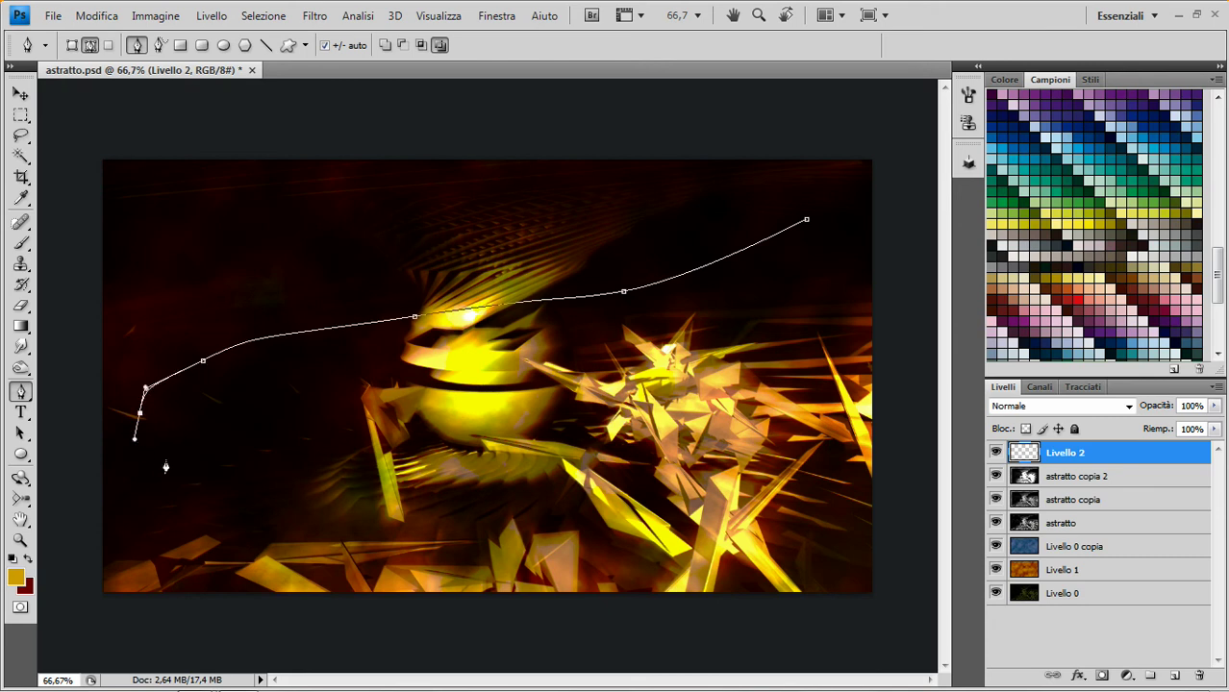
mouse_move(174, 472)
mouse_down()
mouse_move(203, 479)
mouse_move(330, 440)
mouse_up()
drag(417, 411, 601, 382)
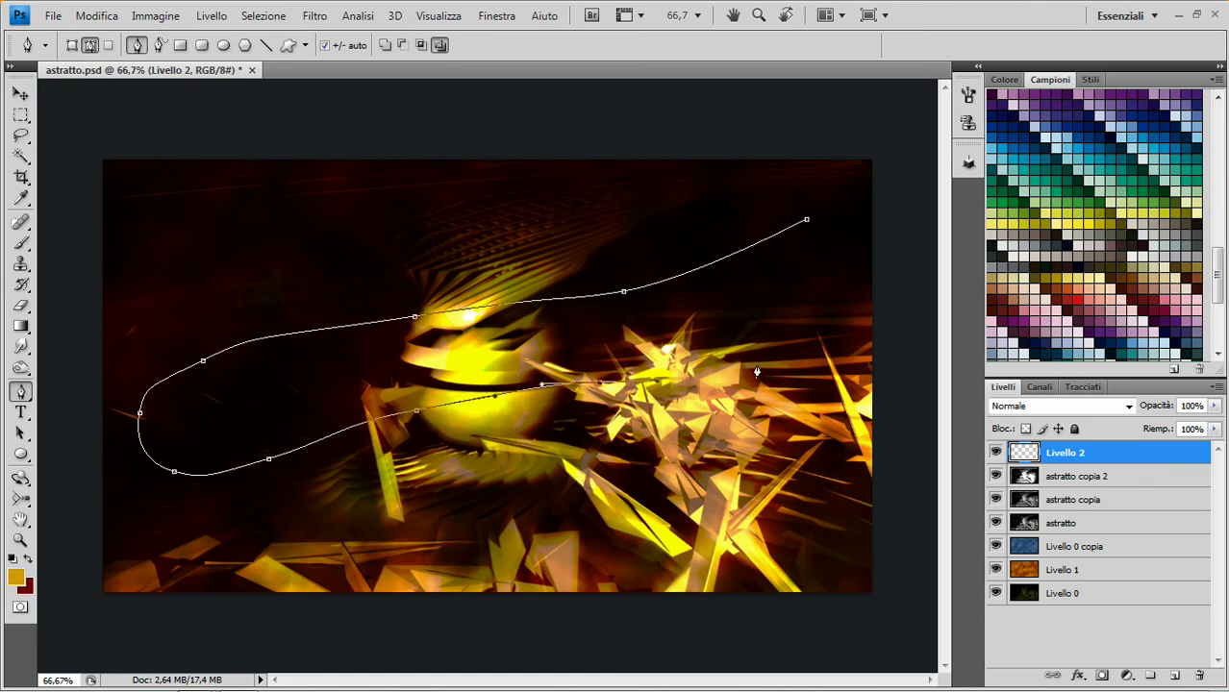
drag(806, 359, 892, 355)
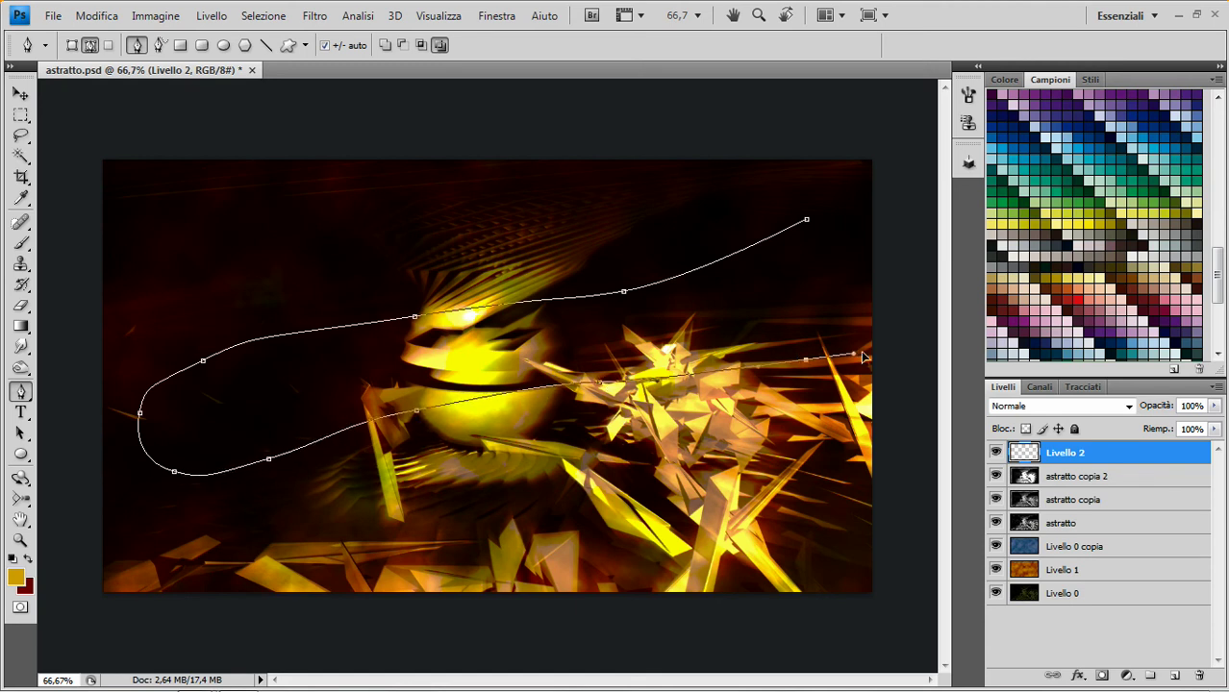
- Set the background colour to a bright yellow
click(28, 588)
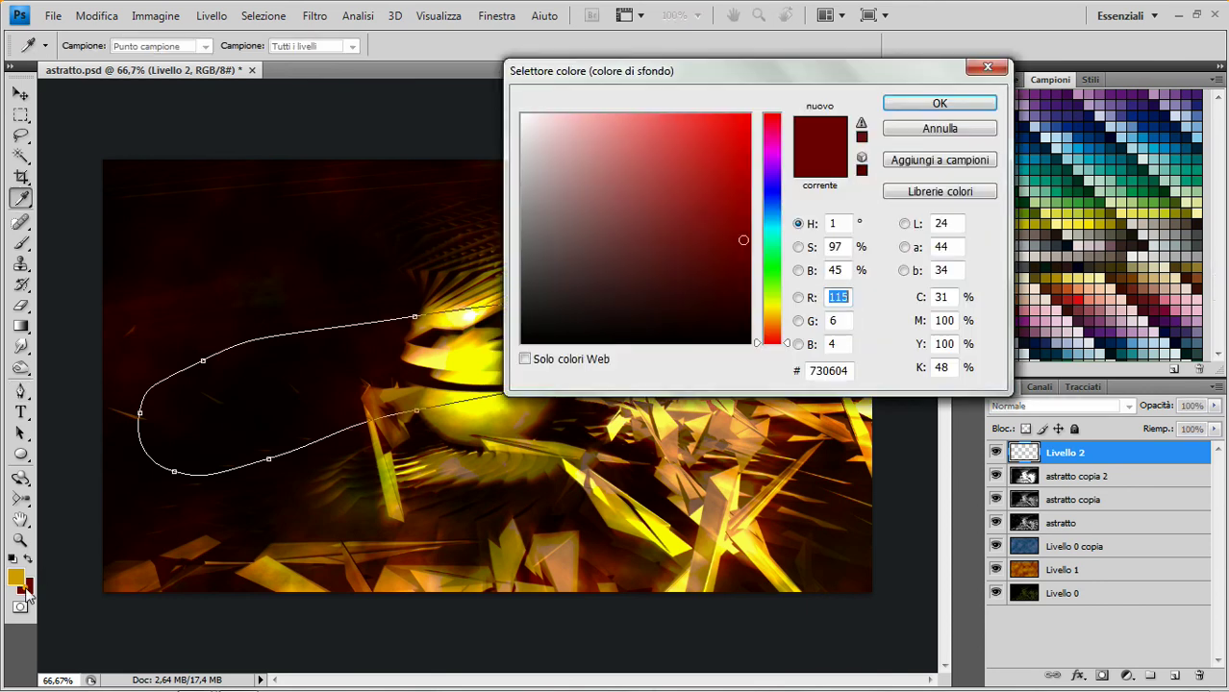
click(775, 302)
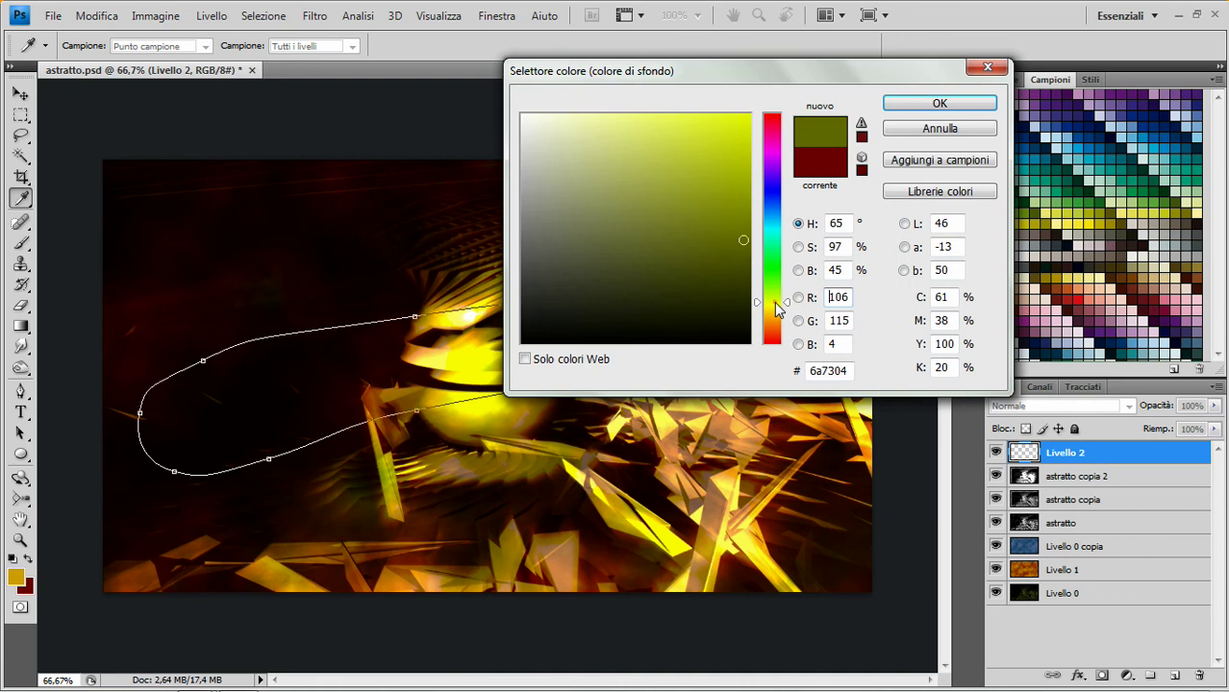
click(748, 129)
click(938, 103)
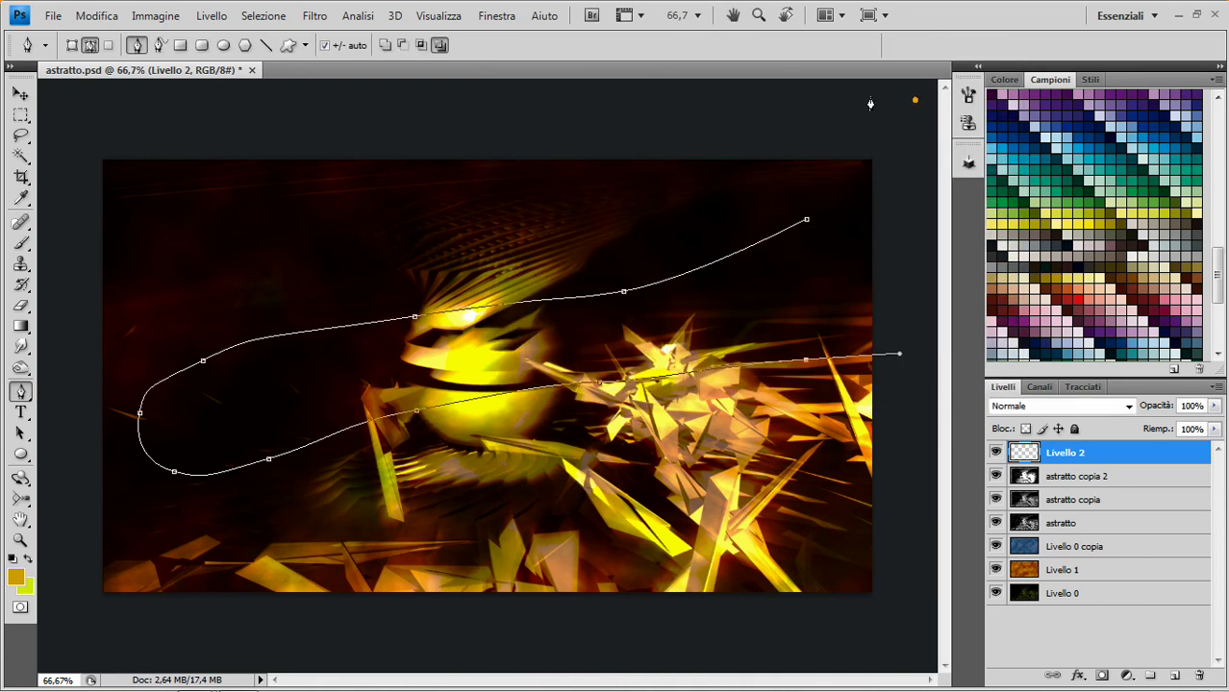
- Choose the small 5 px brush for stroking the path
right_click(493, 310)
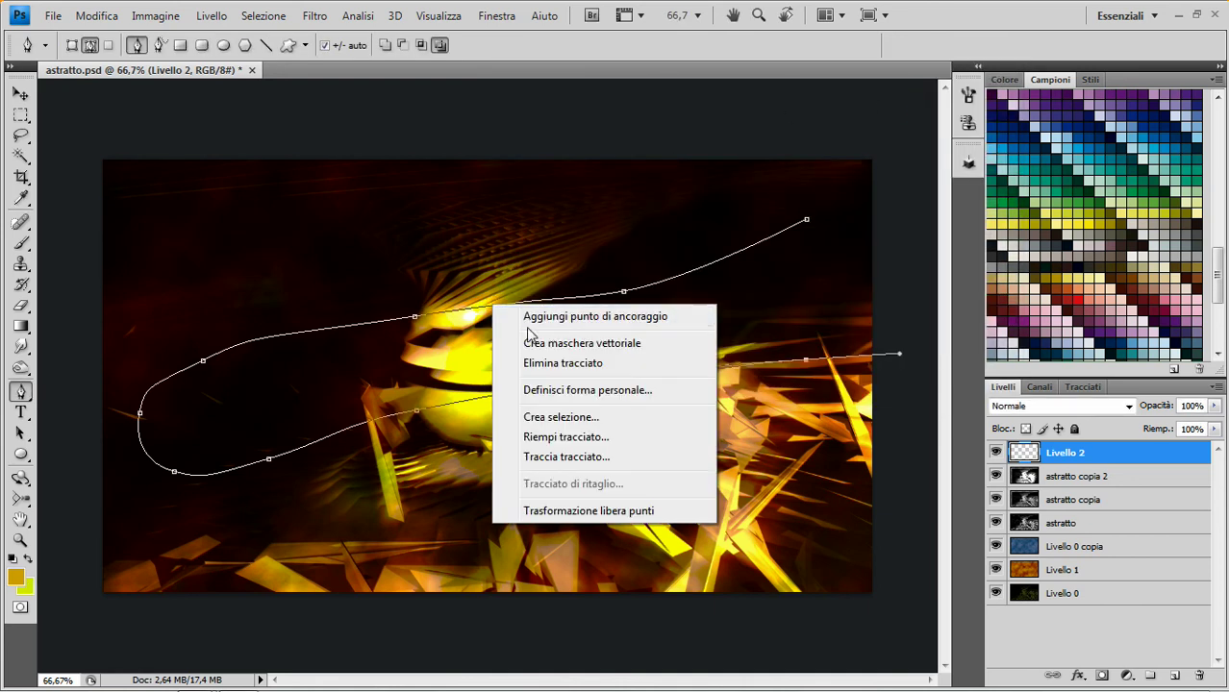
click(573, 451)
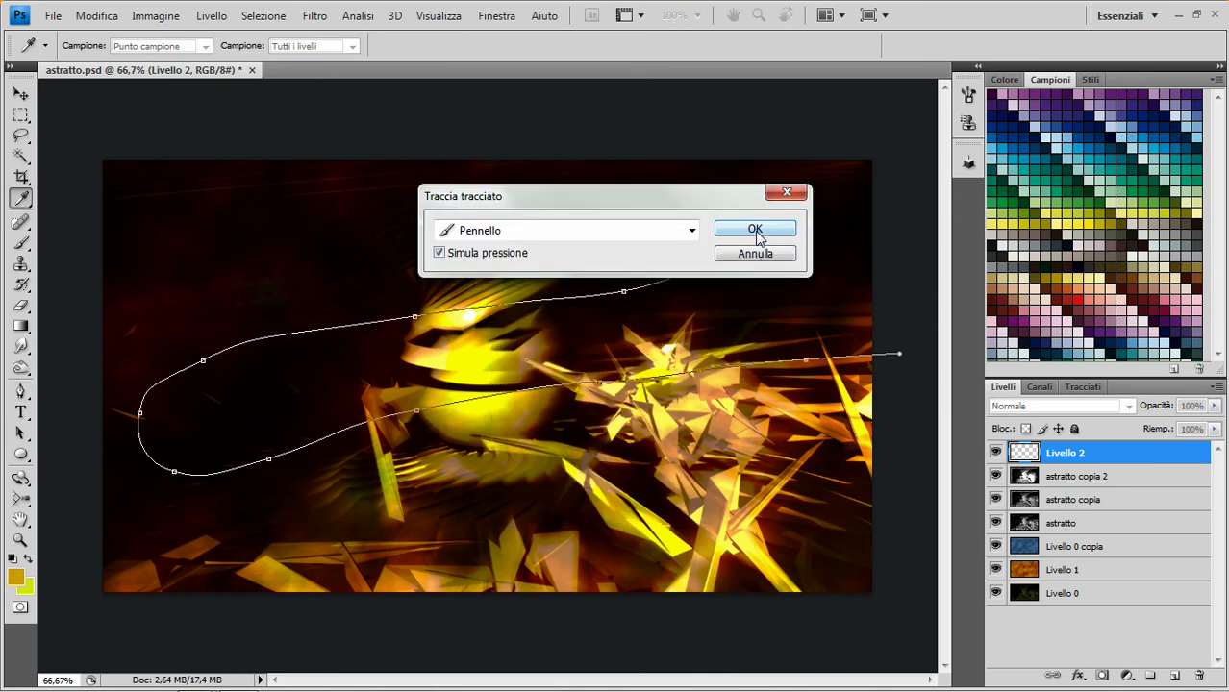
click(755, 254)
key(b)
right_click(264, 257)
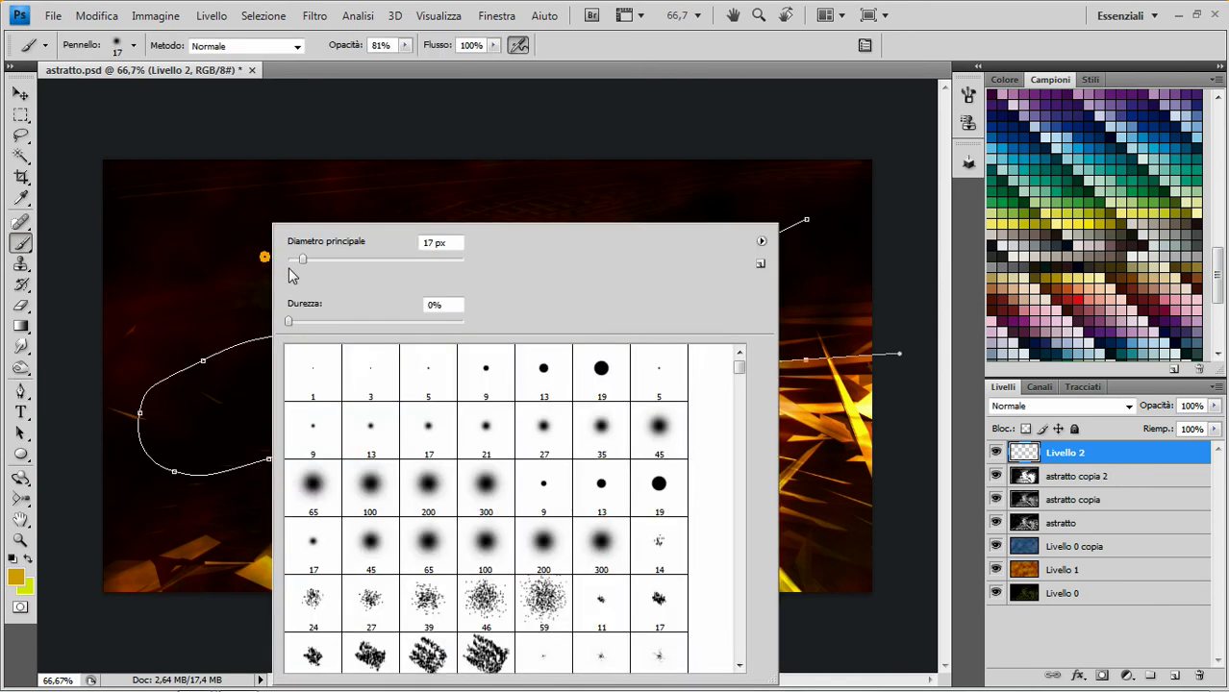
click(651, 377)
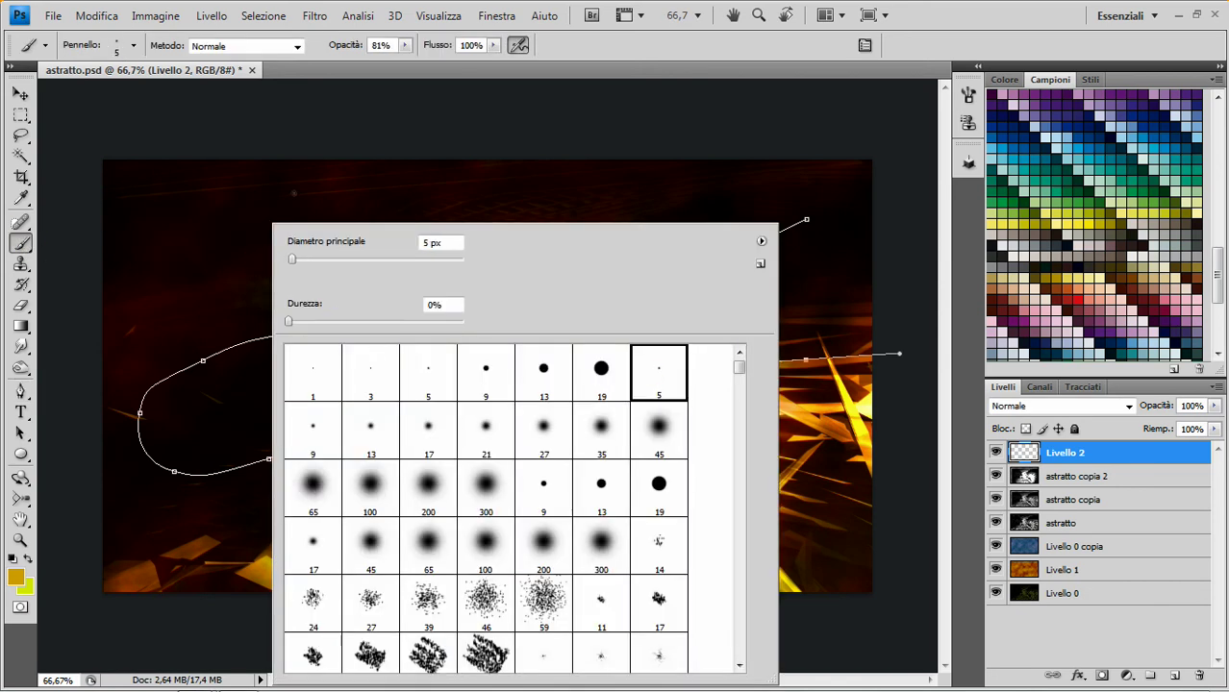
key(Return)
click(747, 104)
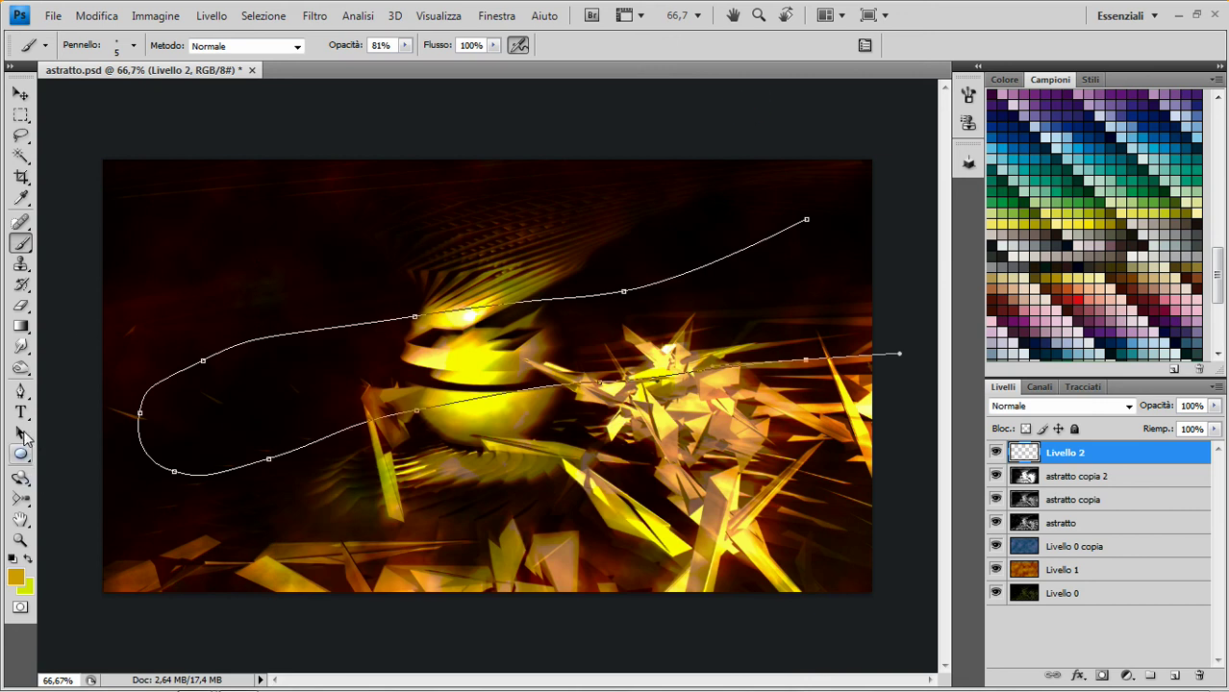
- Stroke the looping path on Livello 2 with the 5 px brush (Traccia tracciato, Pennello)
click(21, 391)
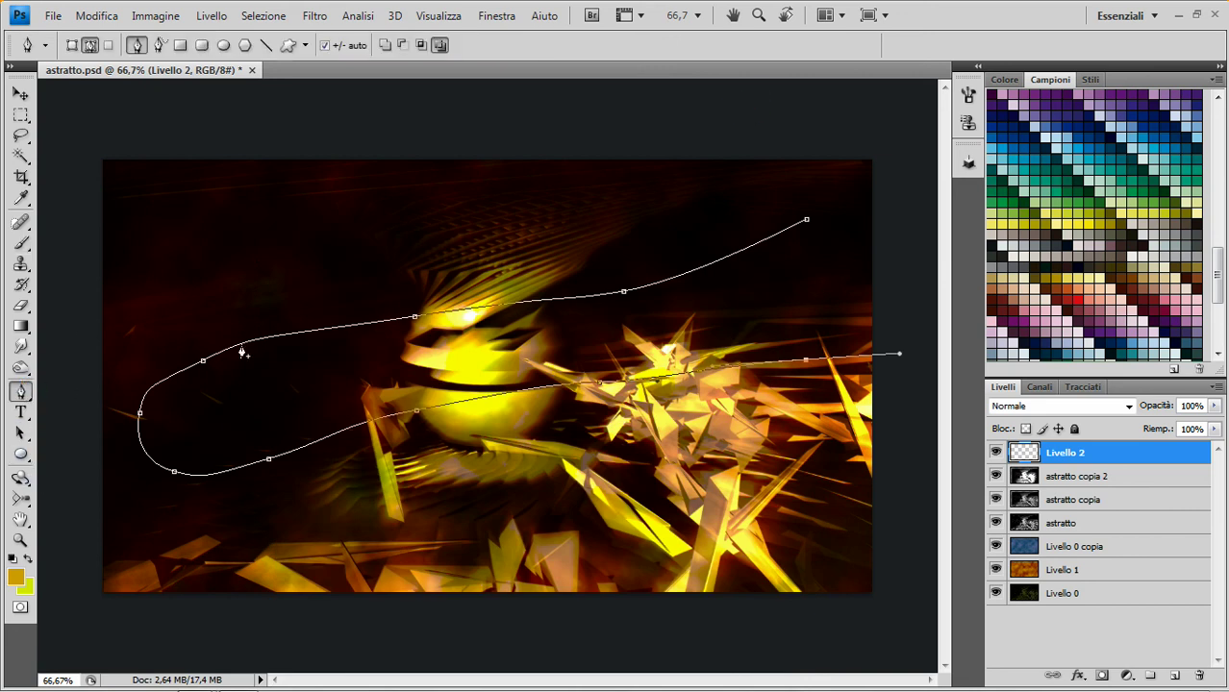
right_click(242, 348)
click(298, 498)
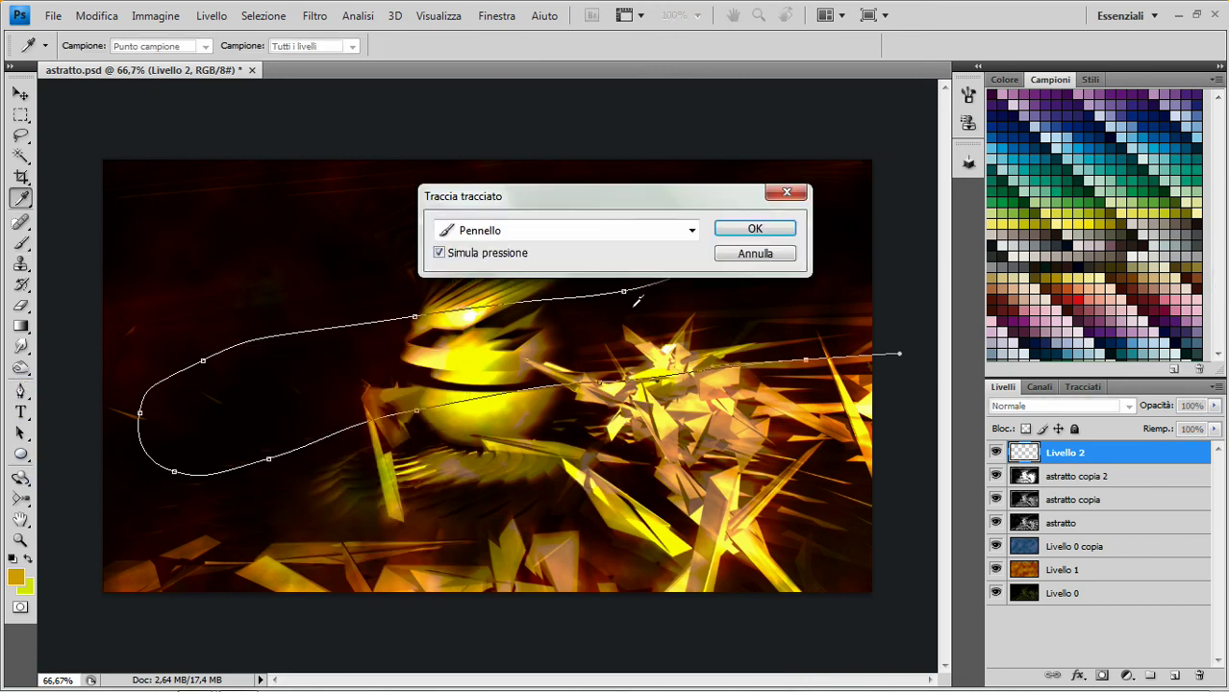
click(748, 233)
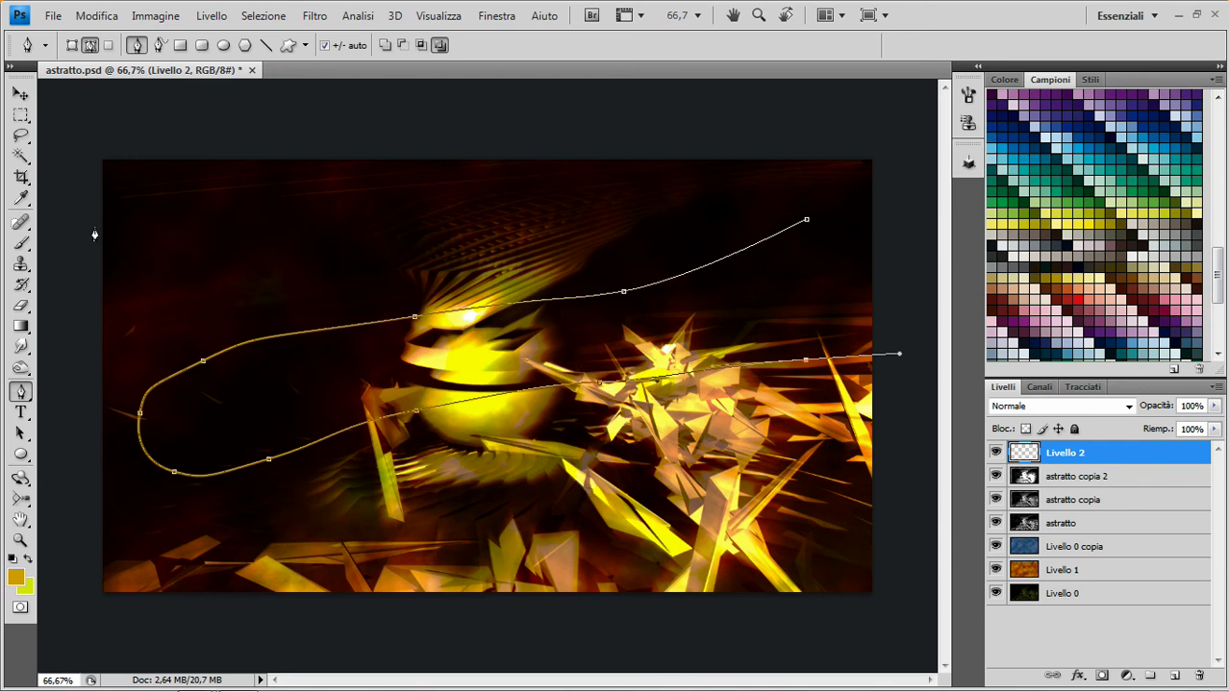
click(20, 94)
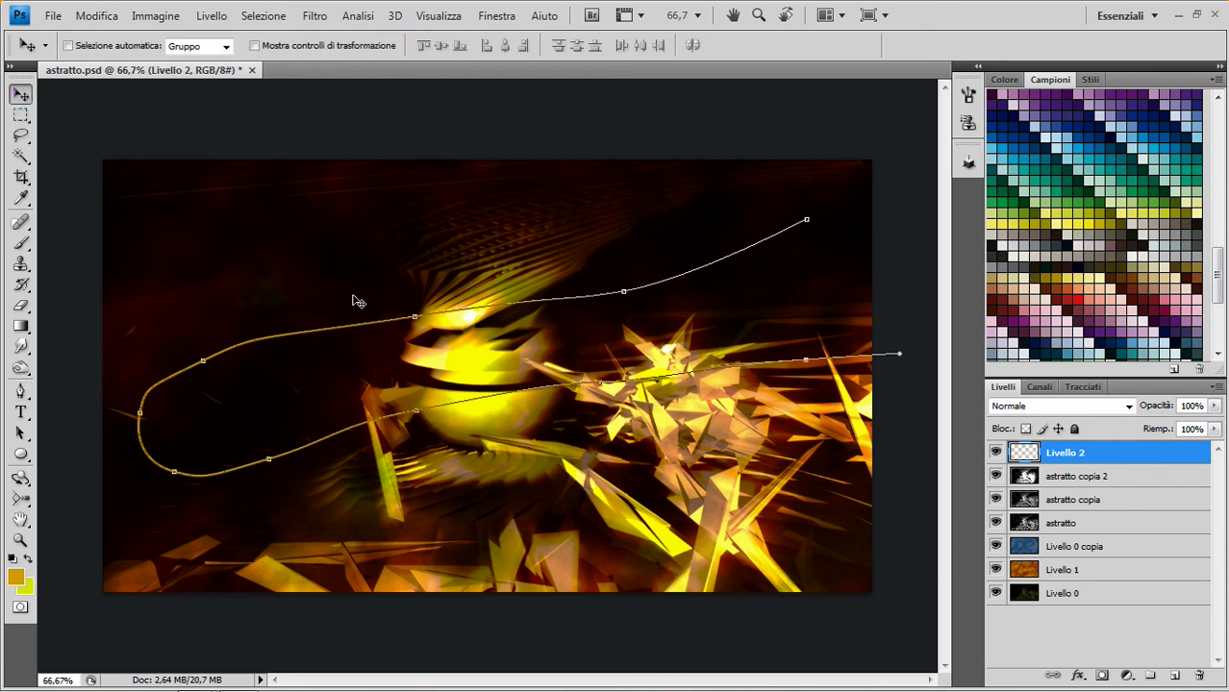
- Move the first yellow streak up off the path and shift the path left and down
mouse_move(451, 328)
mouse_down()
mouse_move(469, 371)
mouse_move(630, 310)
mouse_up()
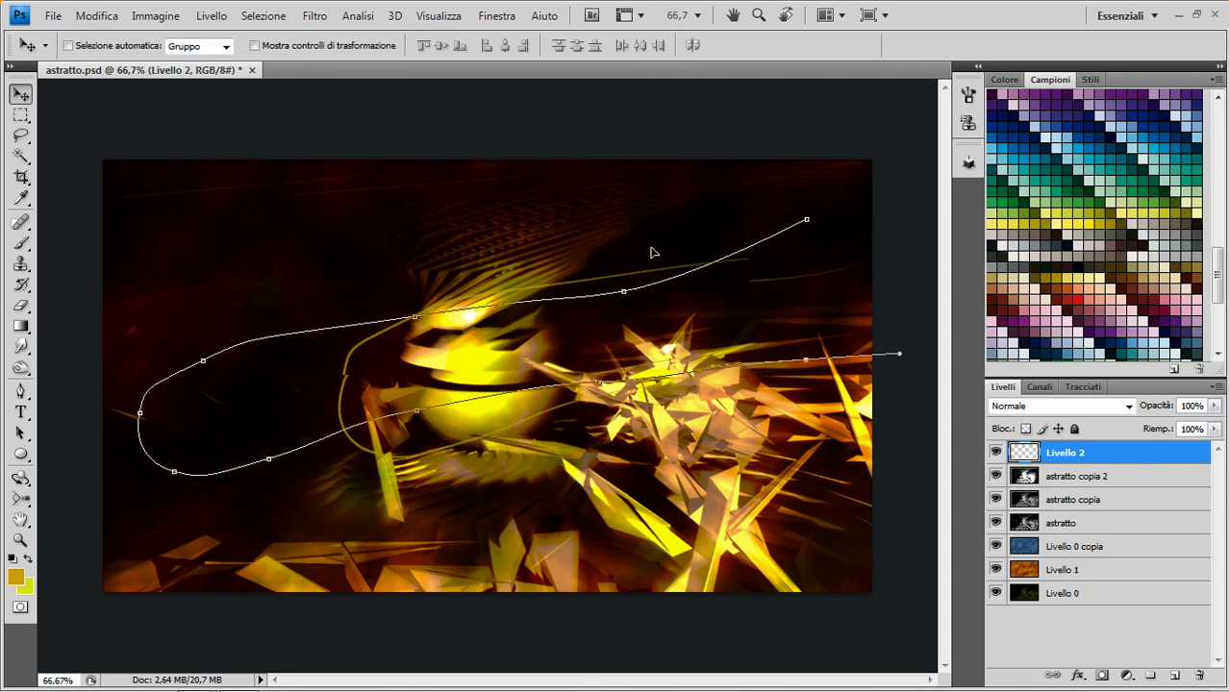
drag(631, 310, 642, 241)
key(a)
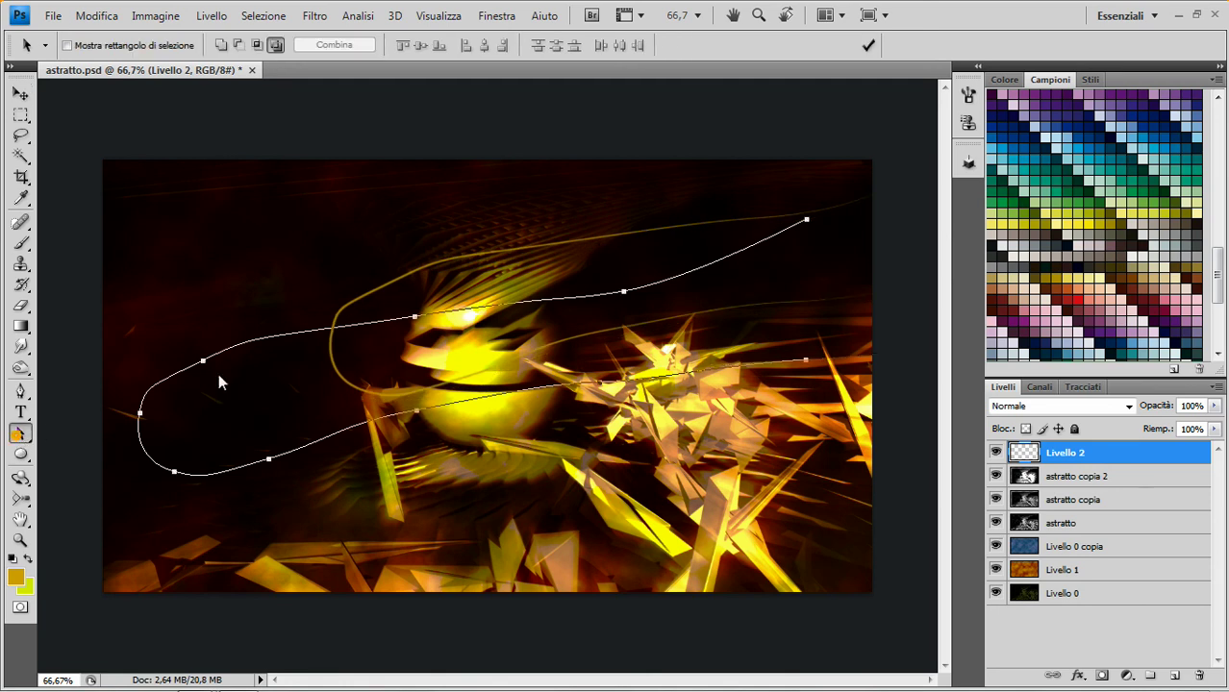
mouse_move(203, 370)
mouse_down()
mouse_move(209, 338)
mouse_move(195, 414)
mouse_up()
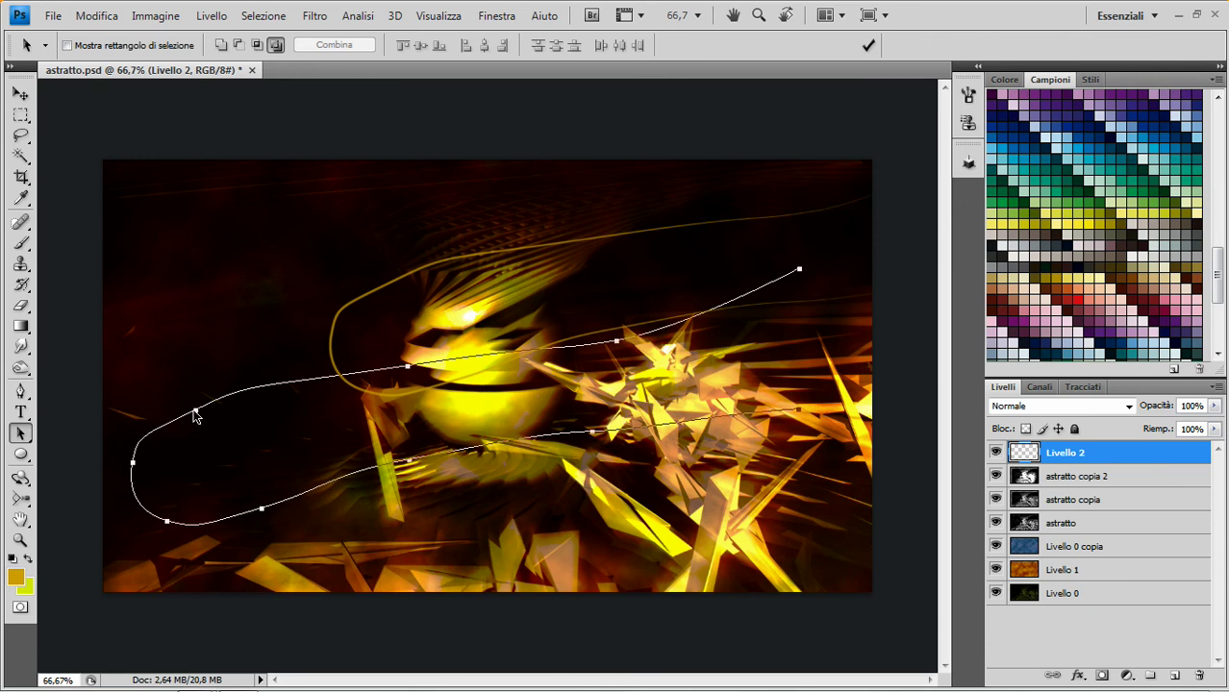
- Warp the path, bending its left side up and pulling the lower curves inward
right_click(193, 412)
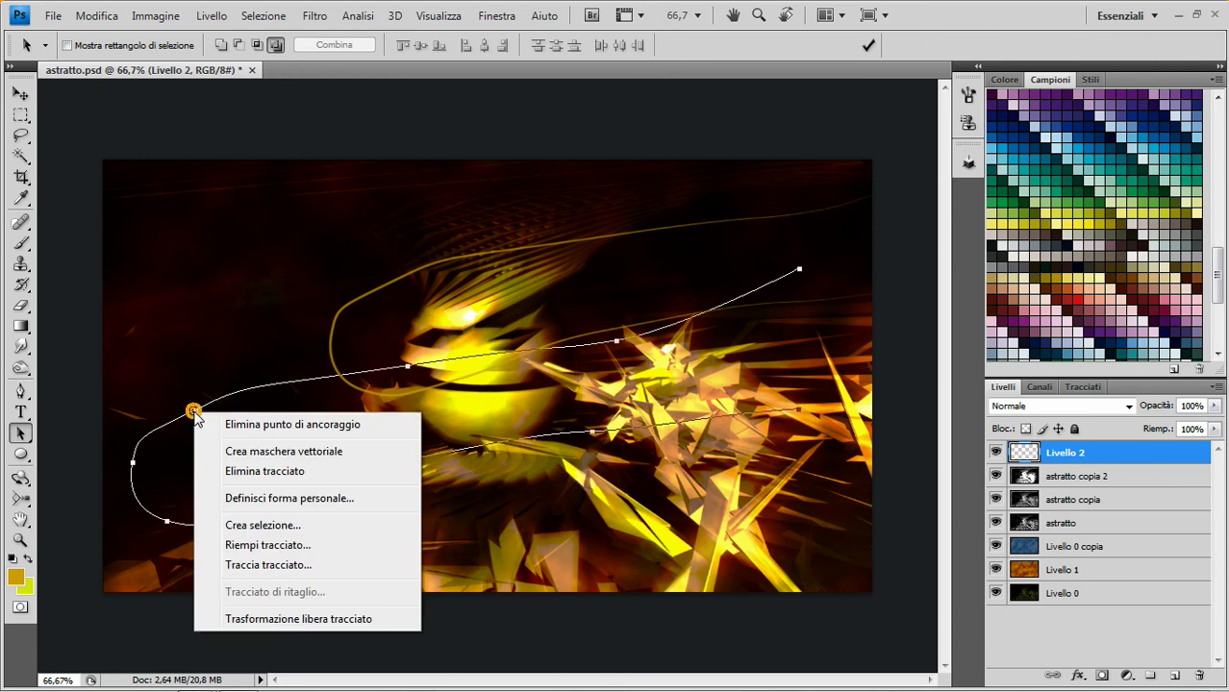
click(294, 618)
right_click(301, 352)
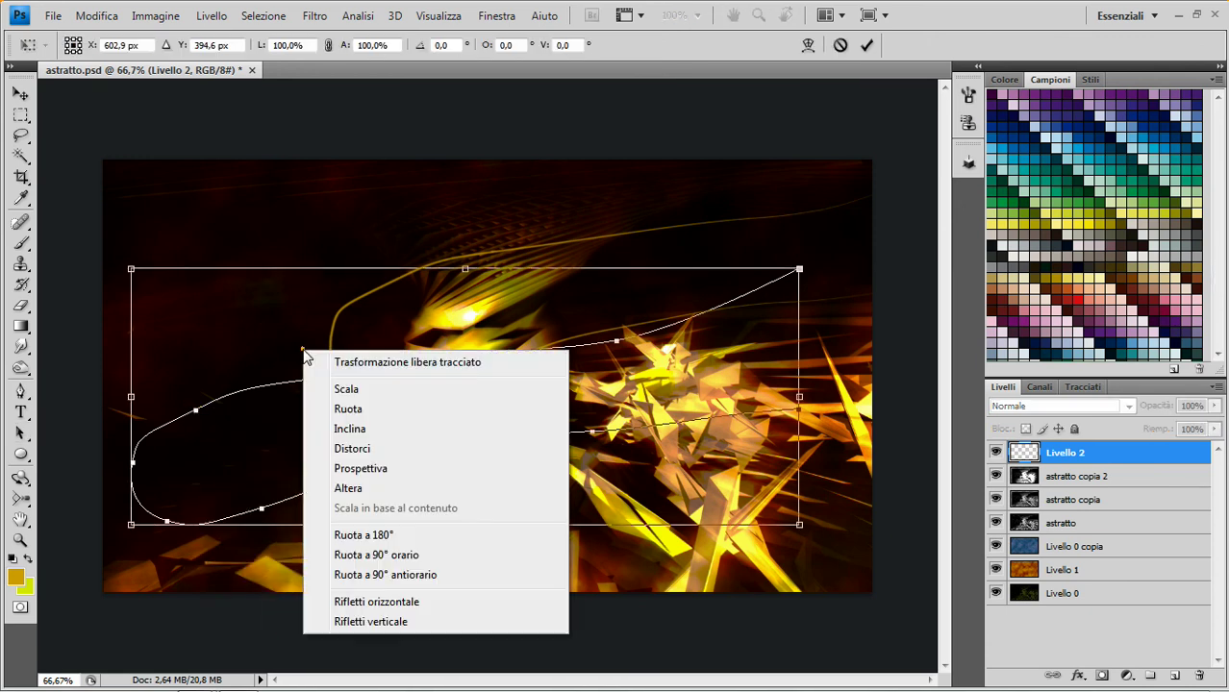
click(357, 493)
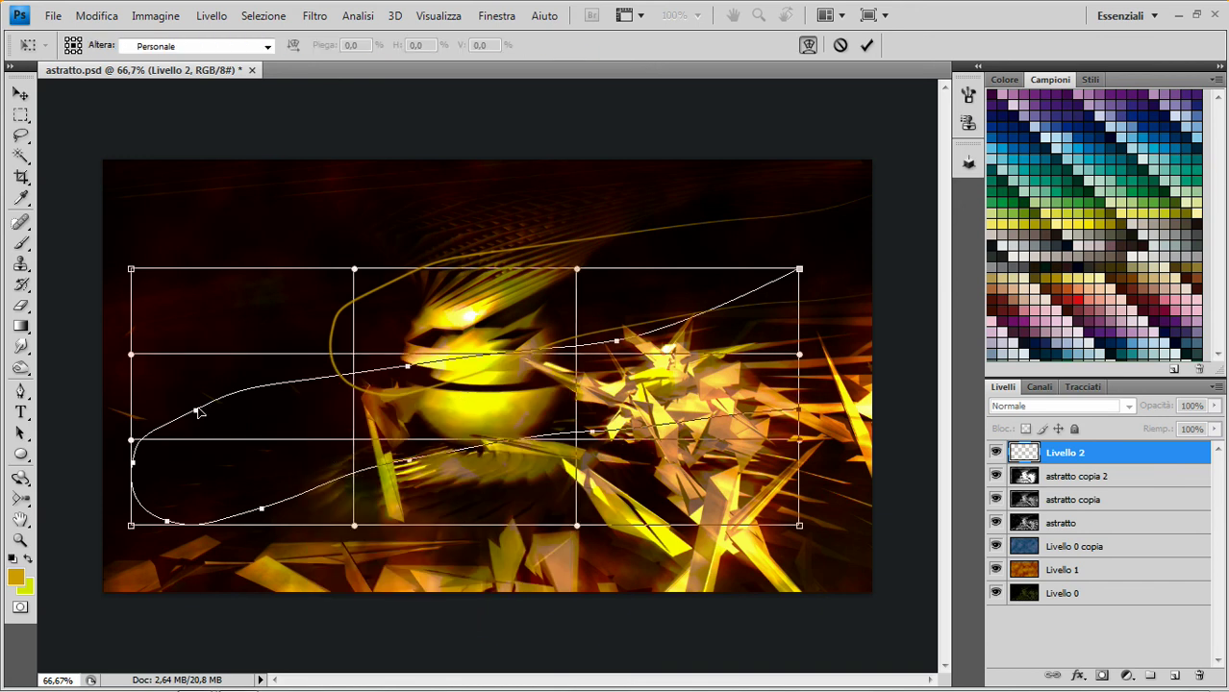
mouse_move(196, 414)
mouse_down()
mouse_move(183, 352)
mouse_move(130, 301)
mouse_move(120, 308)
mouse_up()
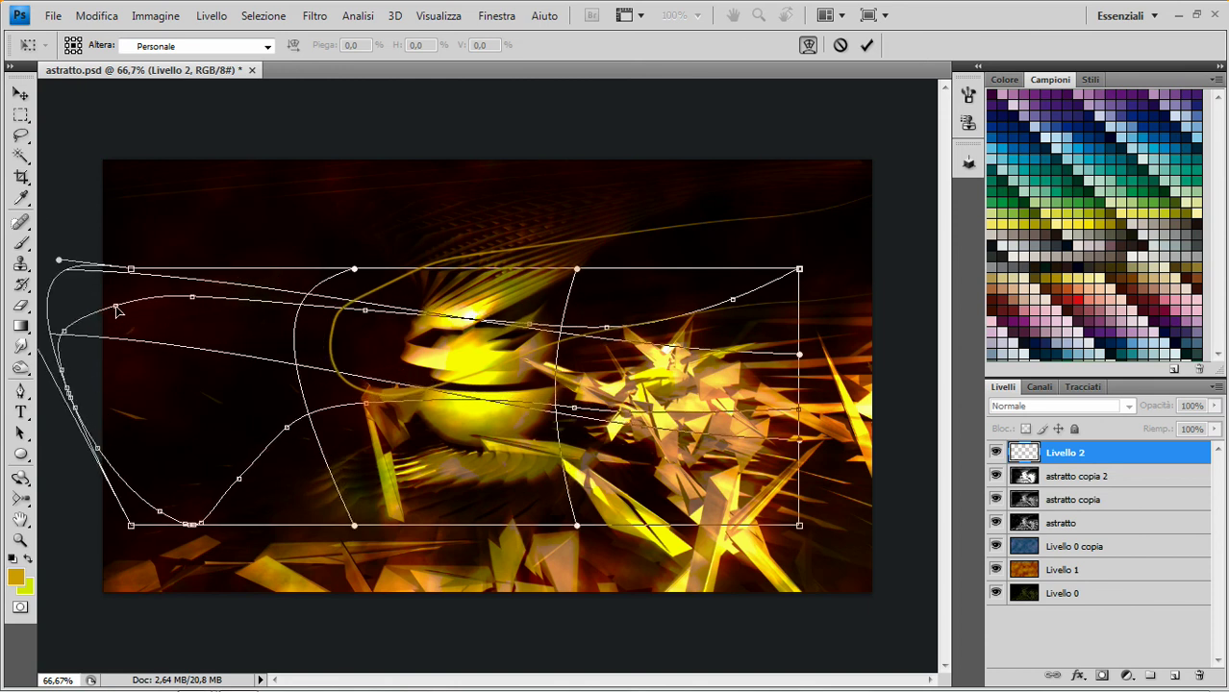
drag(799, 525, 519, 490)
drag(426, 468, 354, 459)
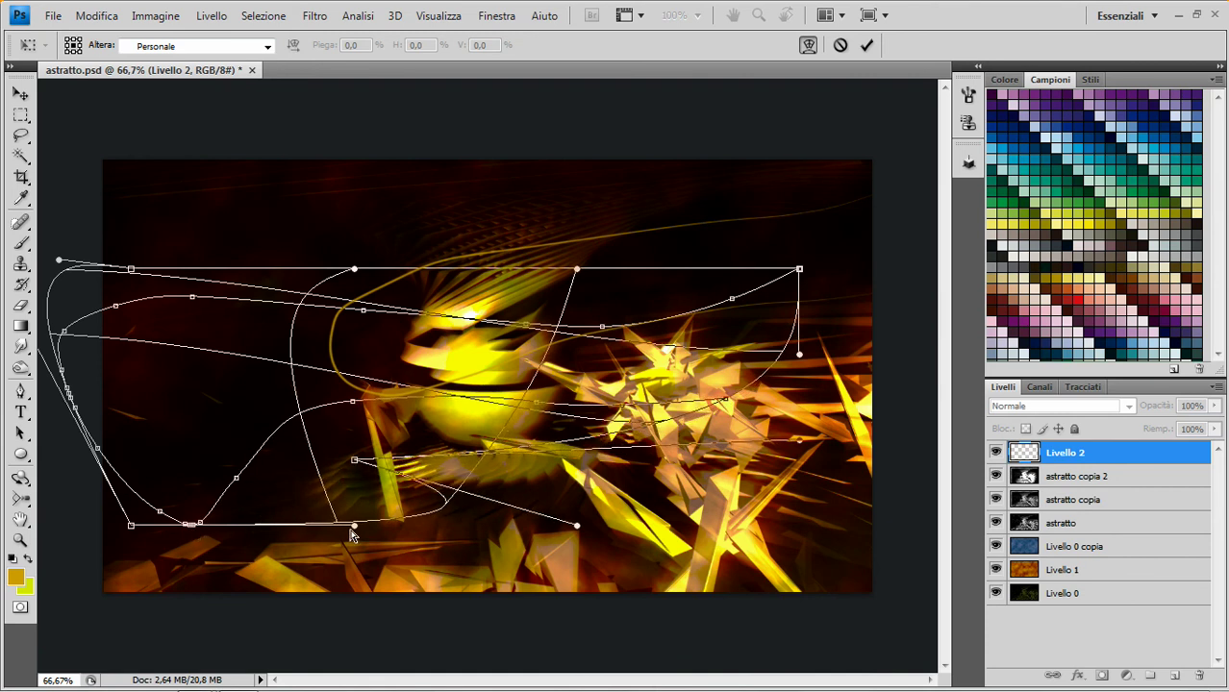
- Stretch the warp's bottom left outward and pull the right end above the canvas, then commit
mouse_move(354, 529)
mouse_down()
mouse_move(159, 416)
mouse_move(14, 407)
mouse_up()
drag(131, 528, 64, 522)
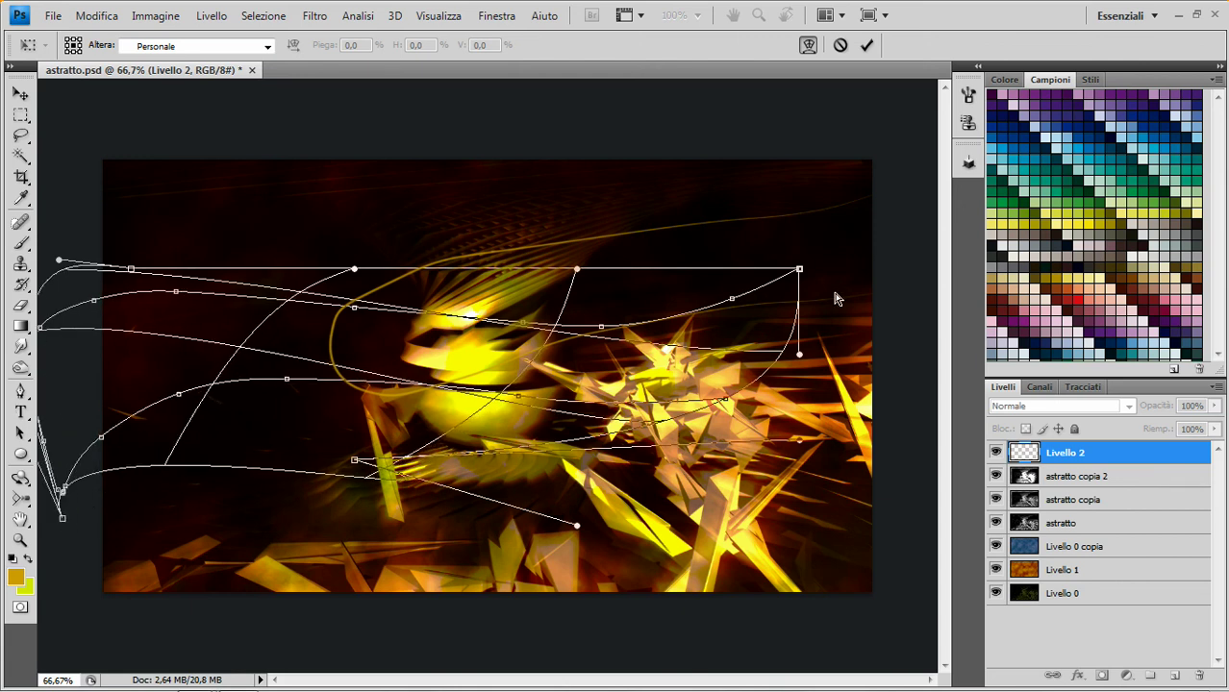
drag(801, 272, 677, 105)
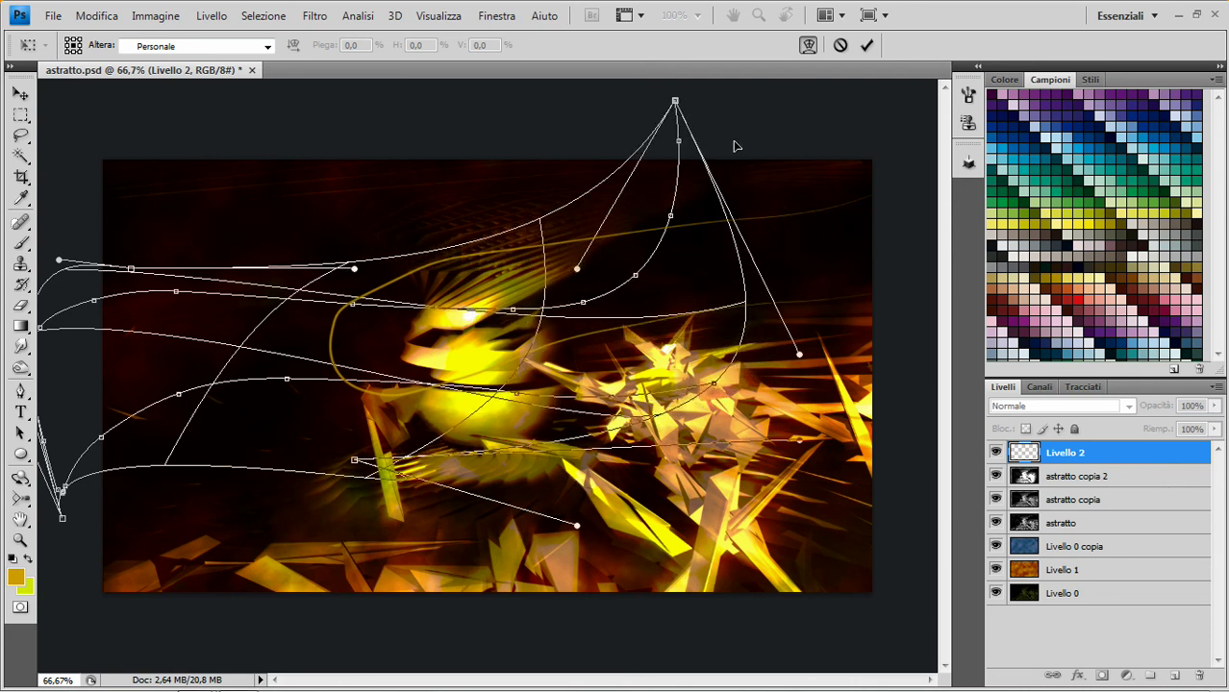
click(866, 45)
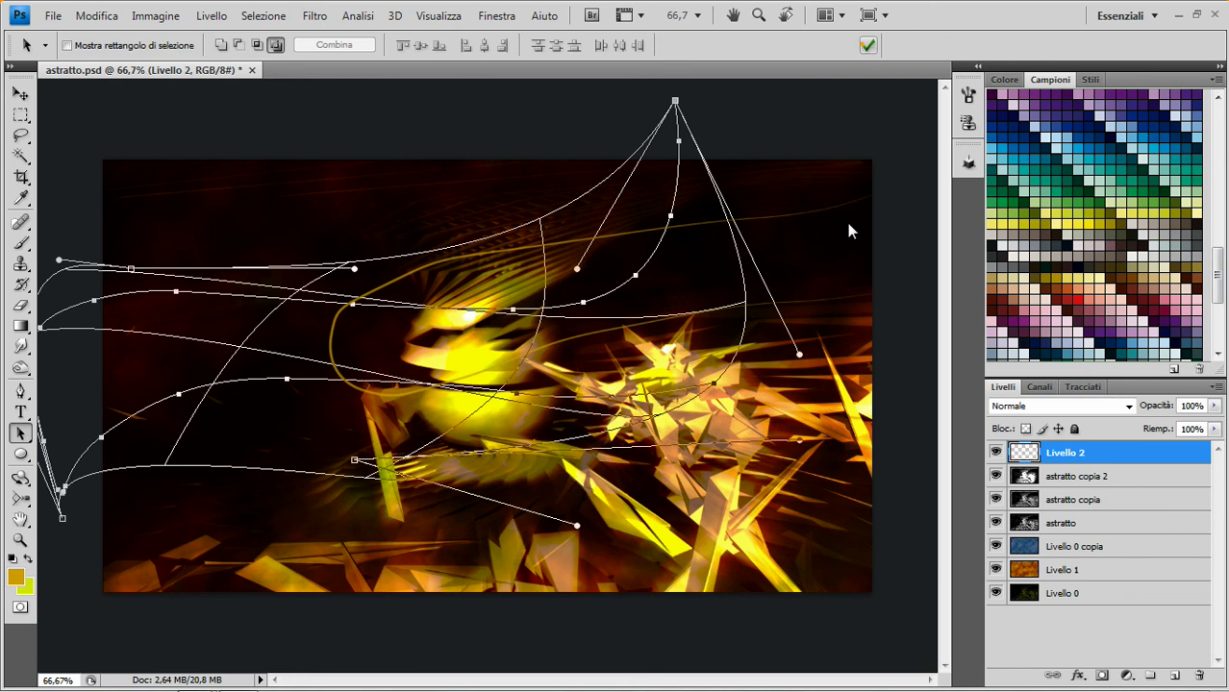
- Stroke the warped path with the yellow brush and hide the path outline
right_click(423, 390)
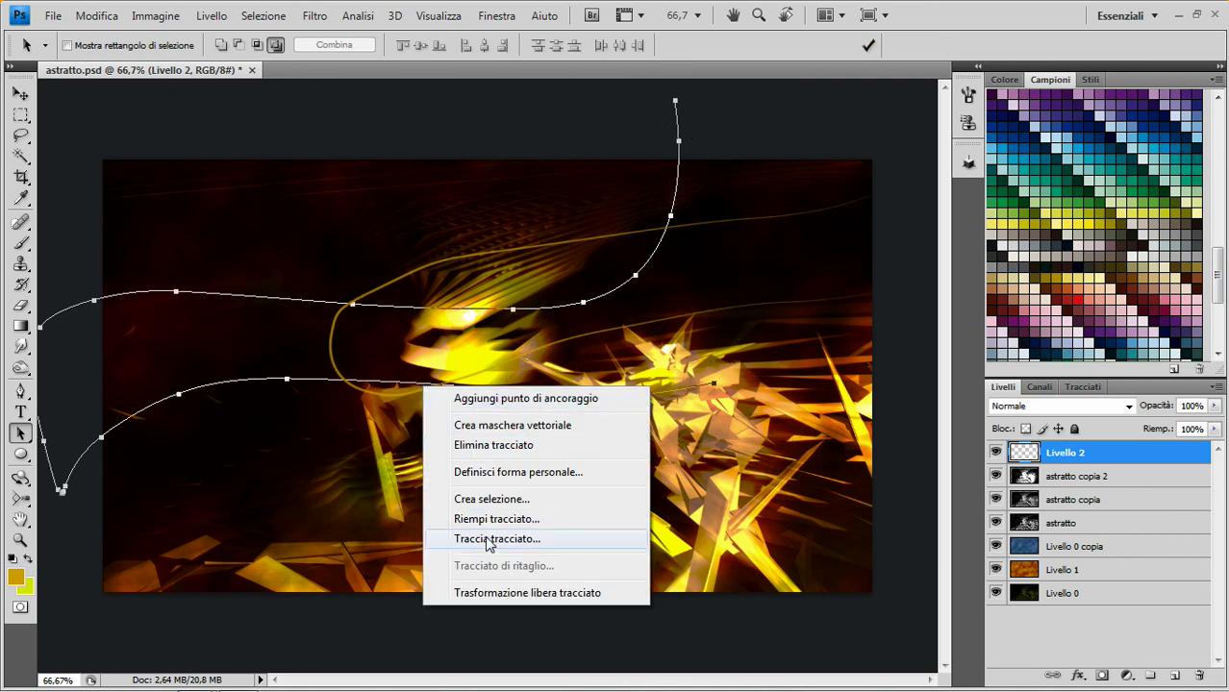
click(486, 541)
click(768, 233)
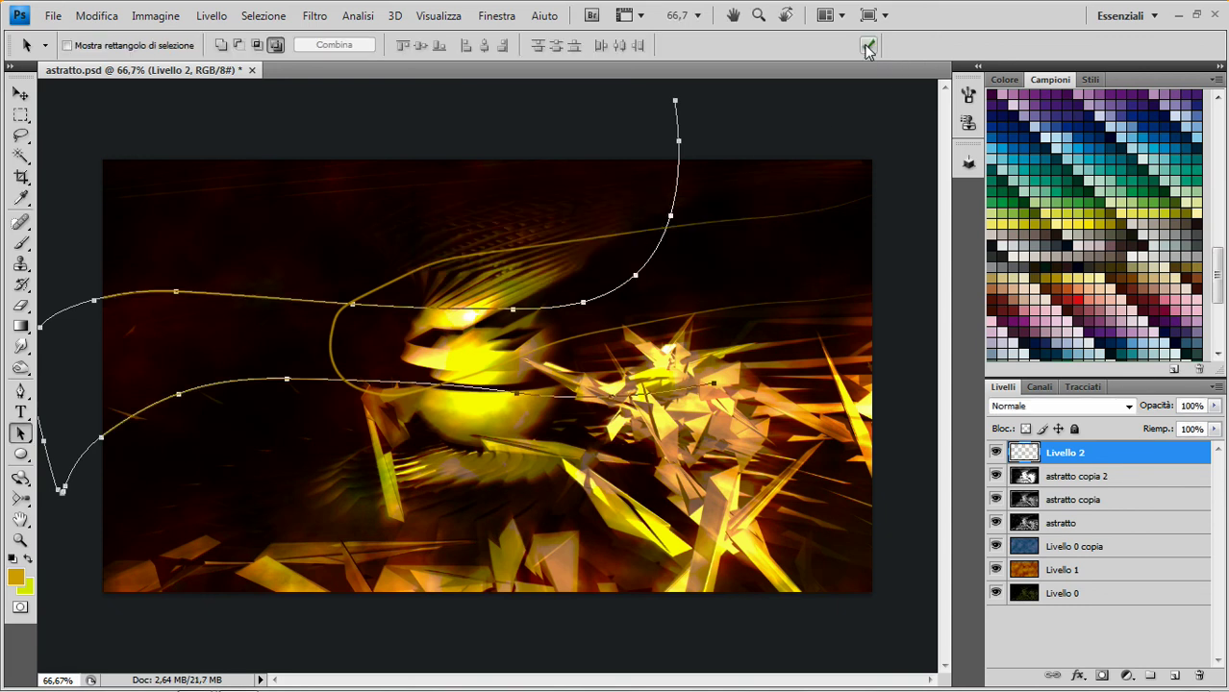
click(867, 46)
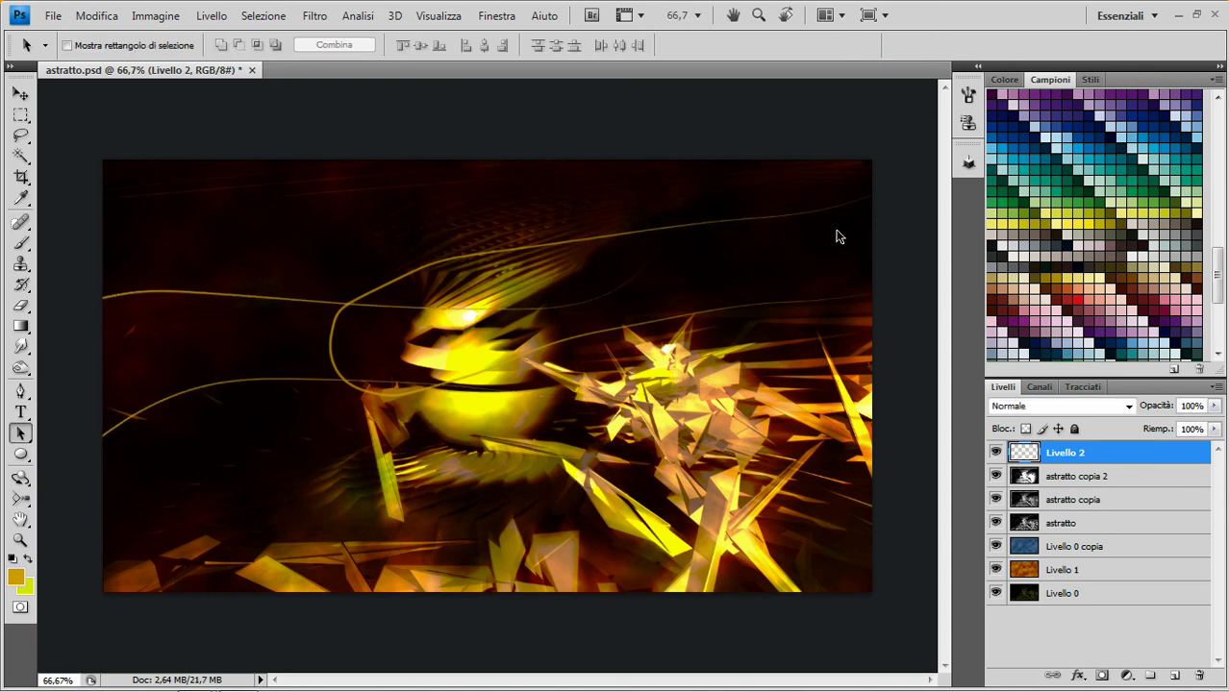
- Give Livello 2 a white outer glow with 1% spread, 10 px size and 58% opacity
double_click(1131, 456)
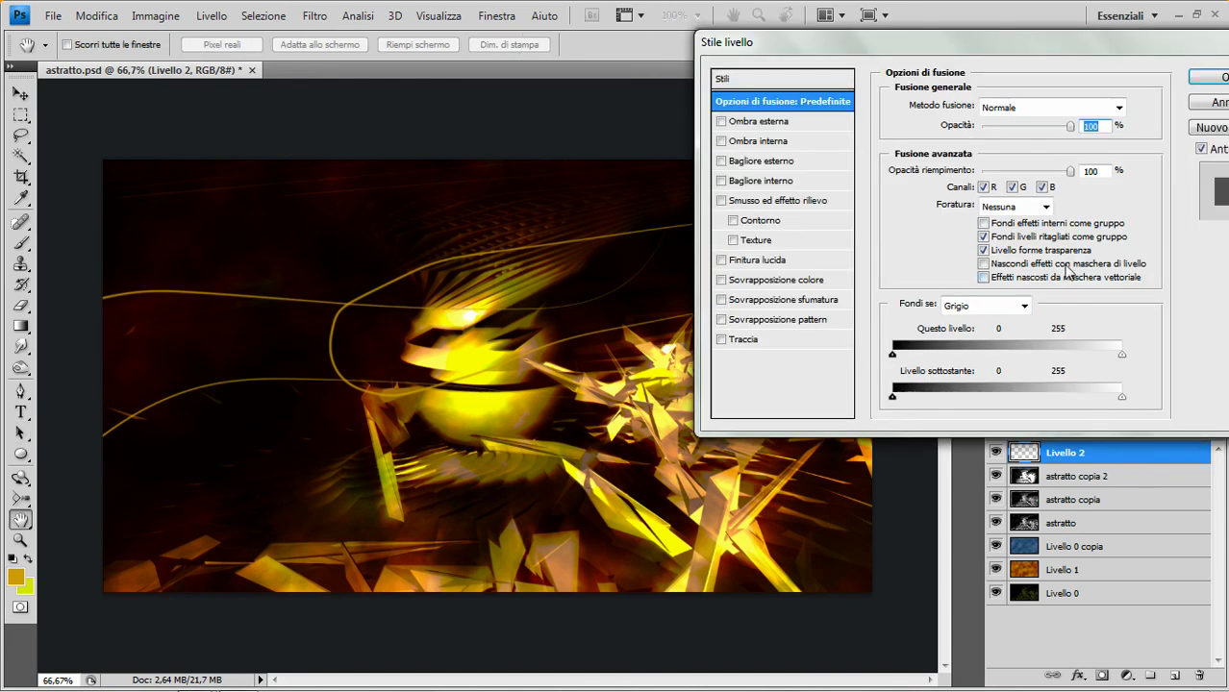
click(721, 162)
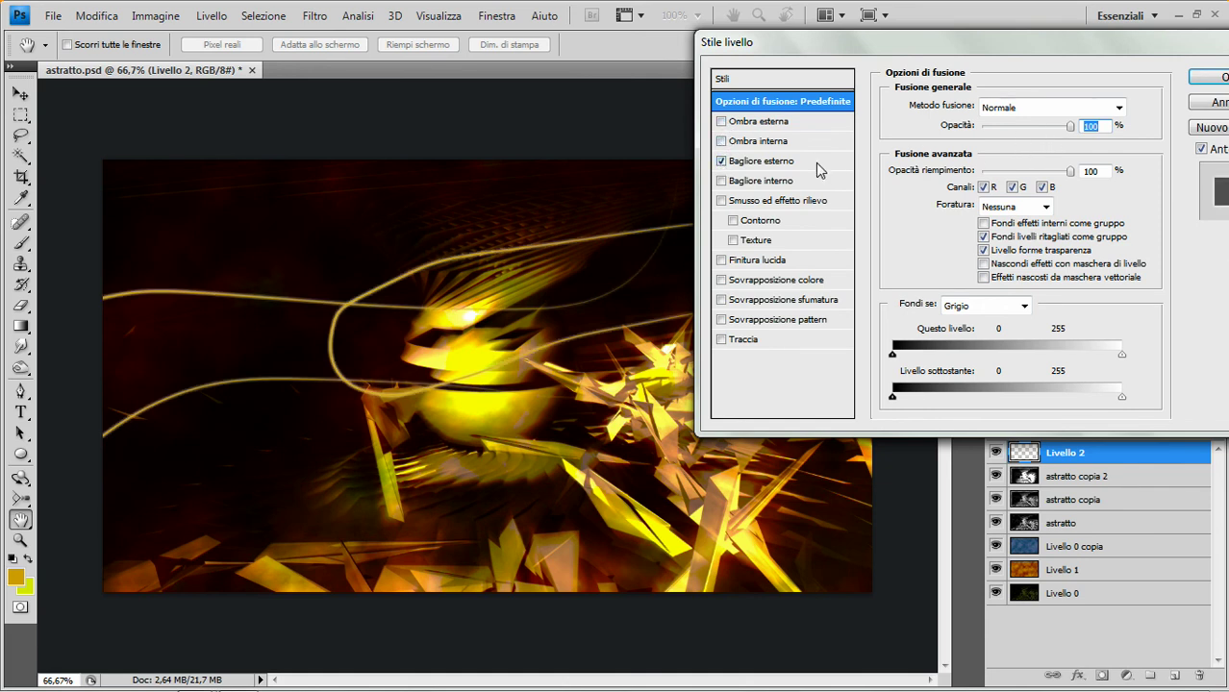
click(765, 163)
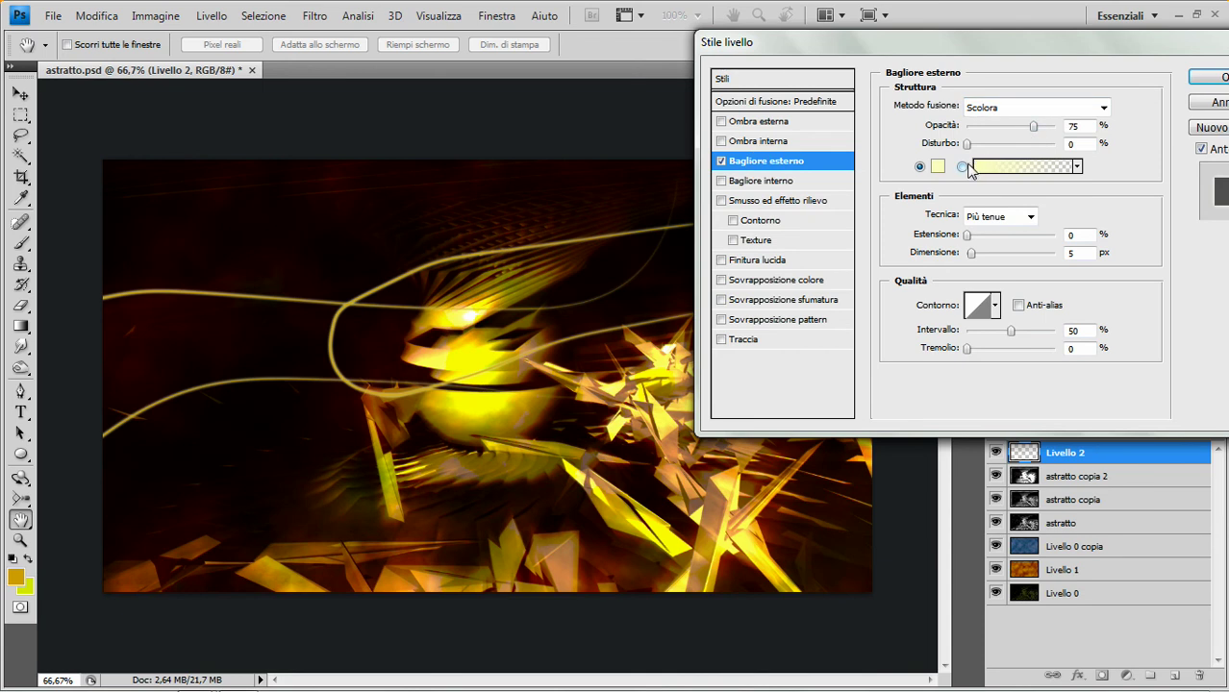
click(938, 166)
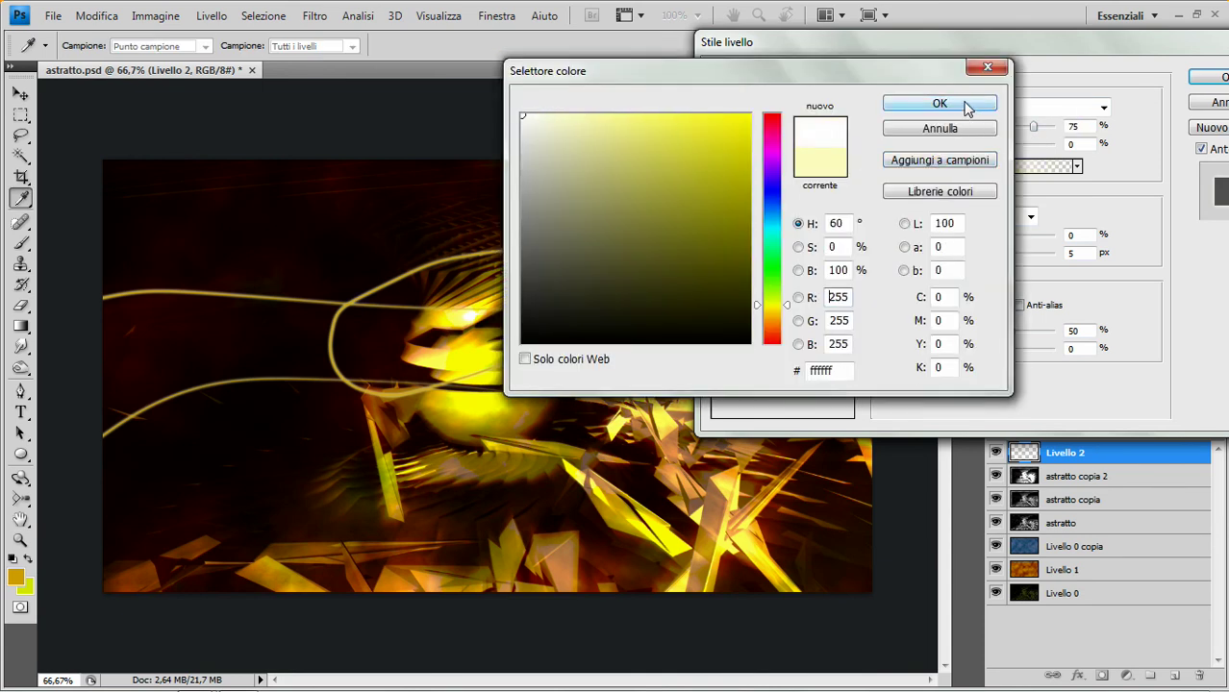
click(928, 103)
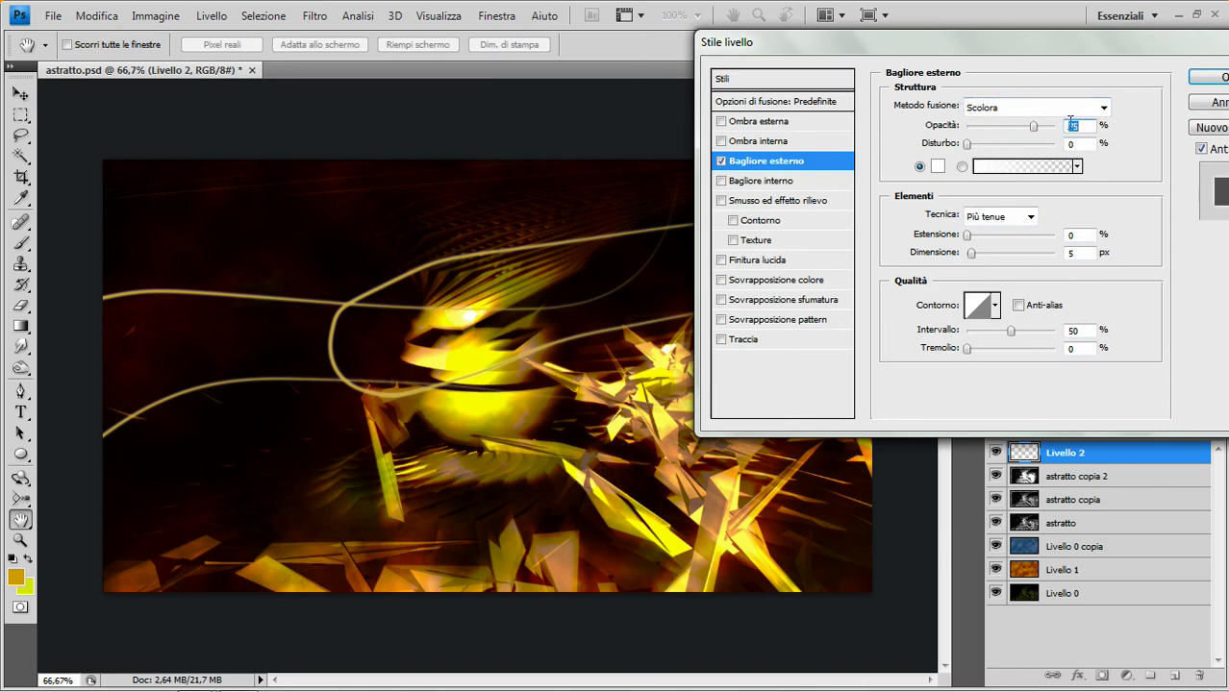
drag(968, 240, 983, 265)
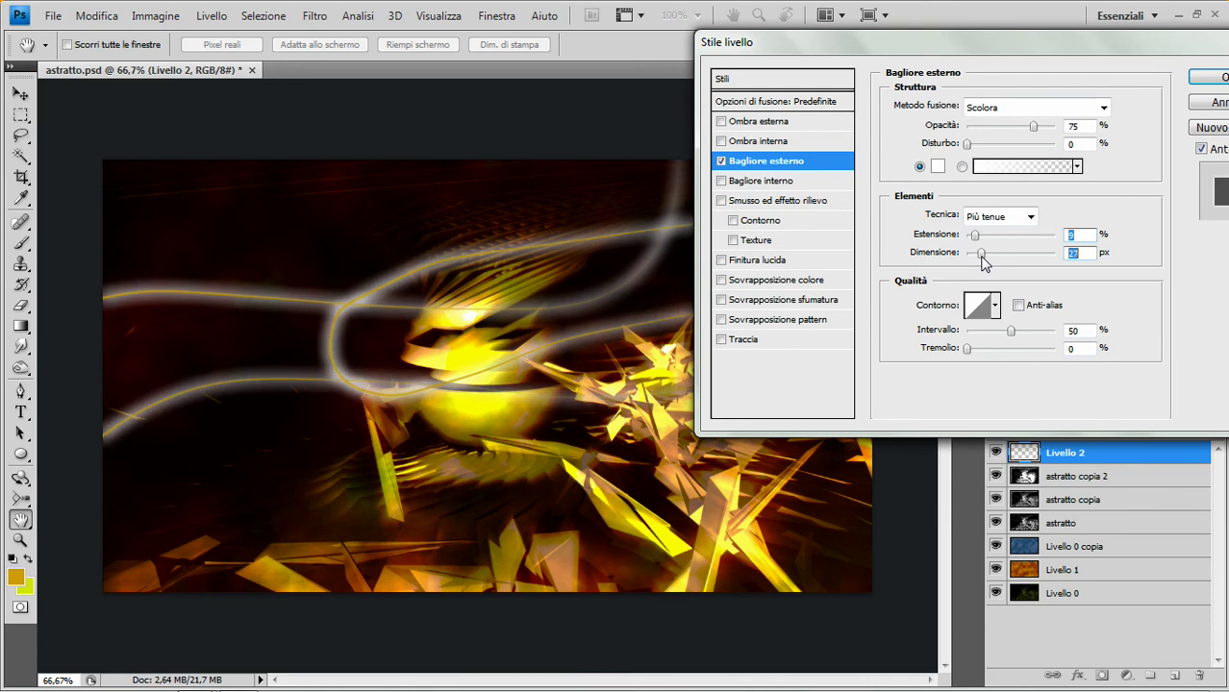
drag(982, 264, 969, 235)
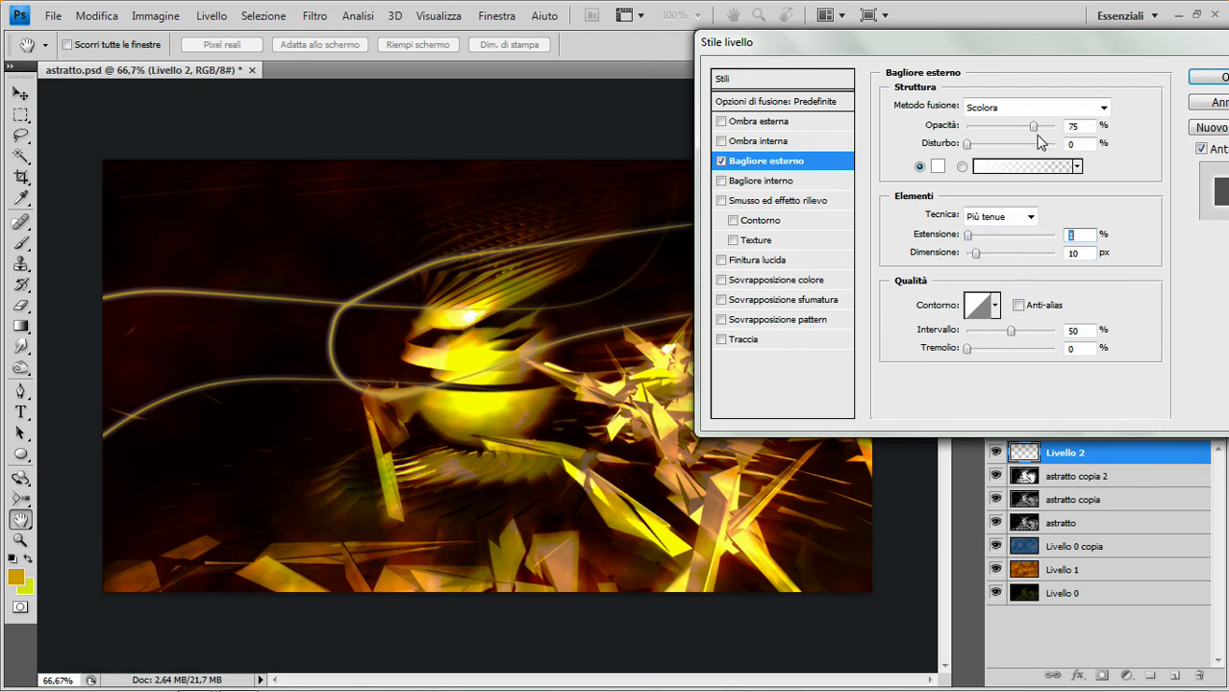
drag(1034, 126, 1018, 126)
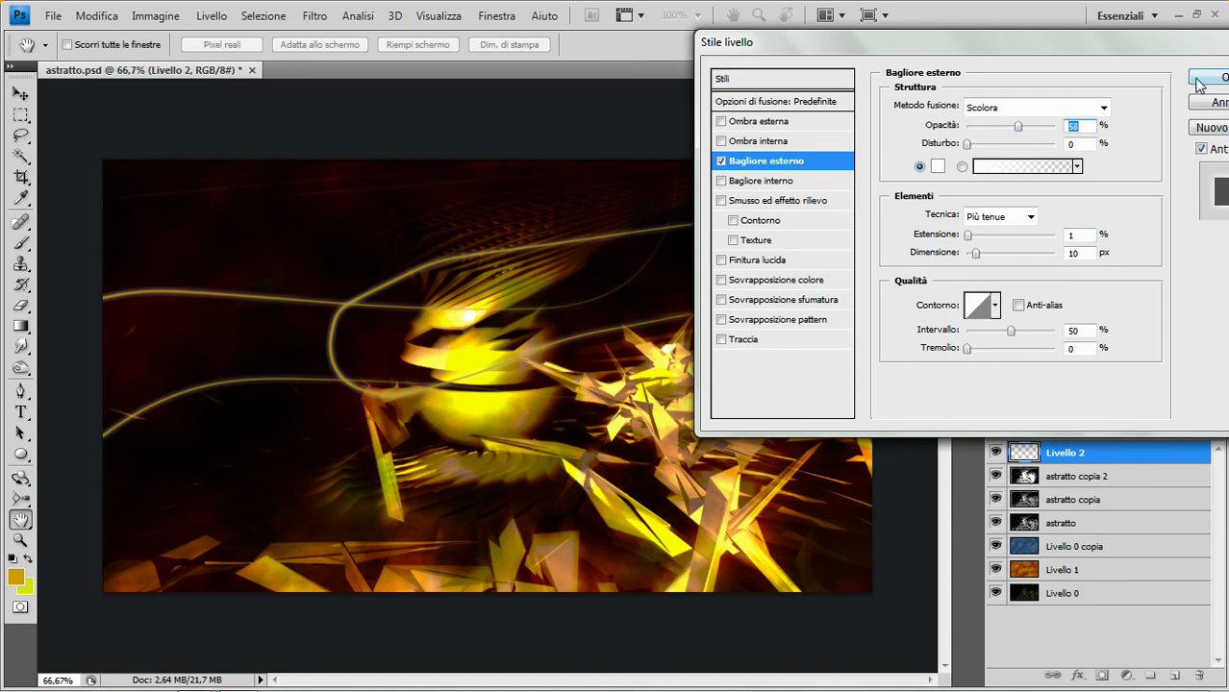
- Add an orange inner glow with 100% noise to Livello 2 and apply the layer style
click(721, 181)
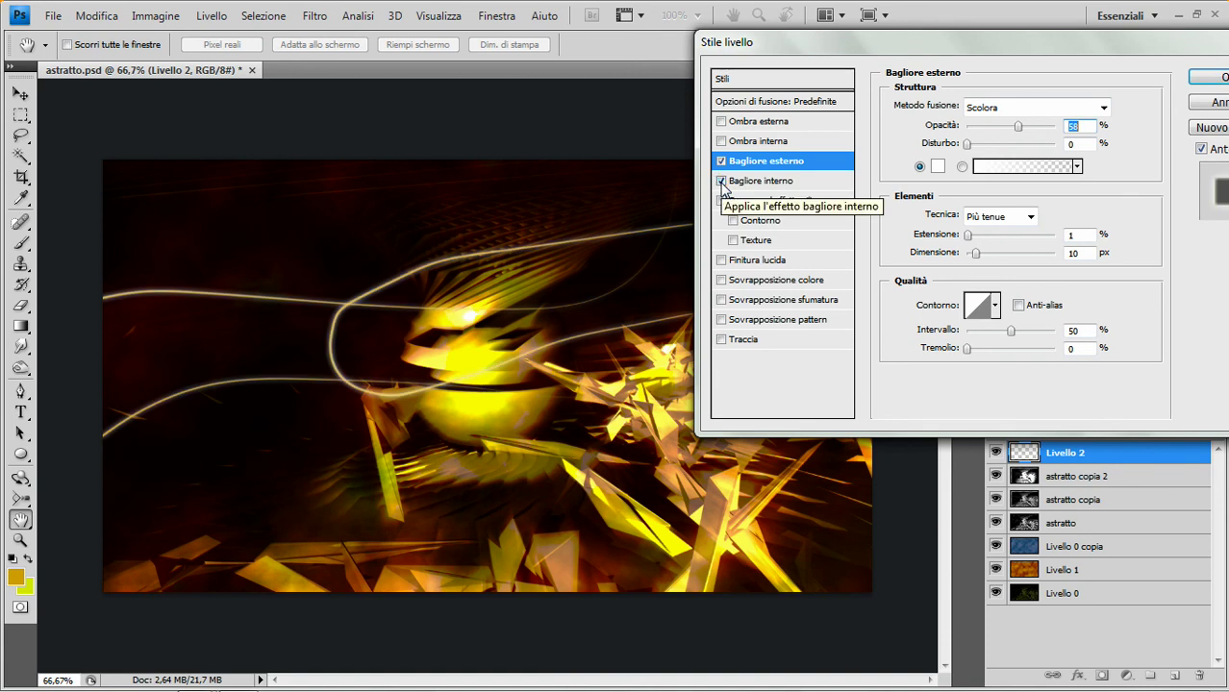
click(785, 181)
click(939, 170)
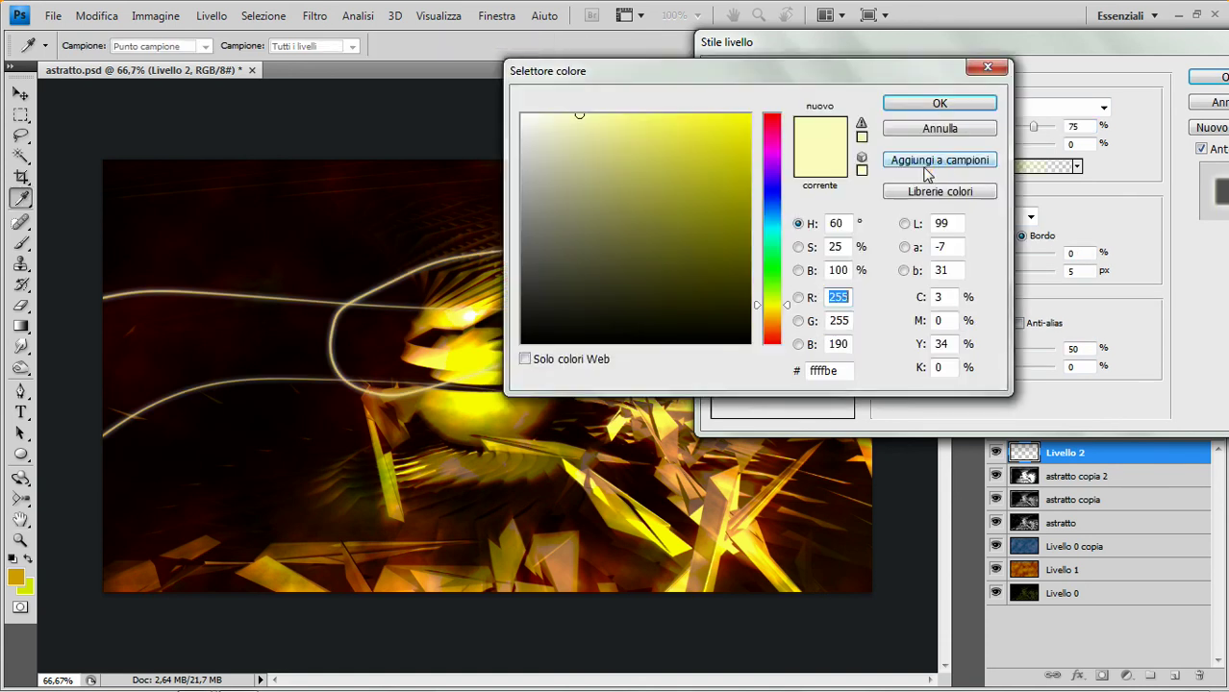
click(773, 315)
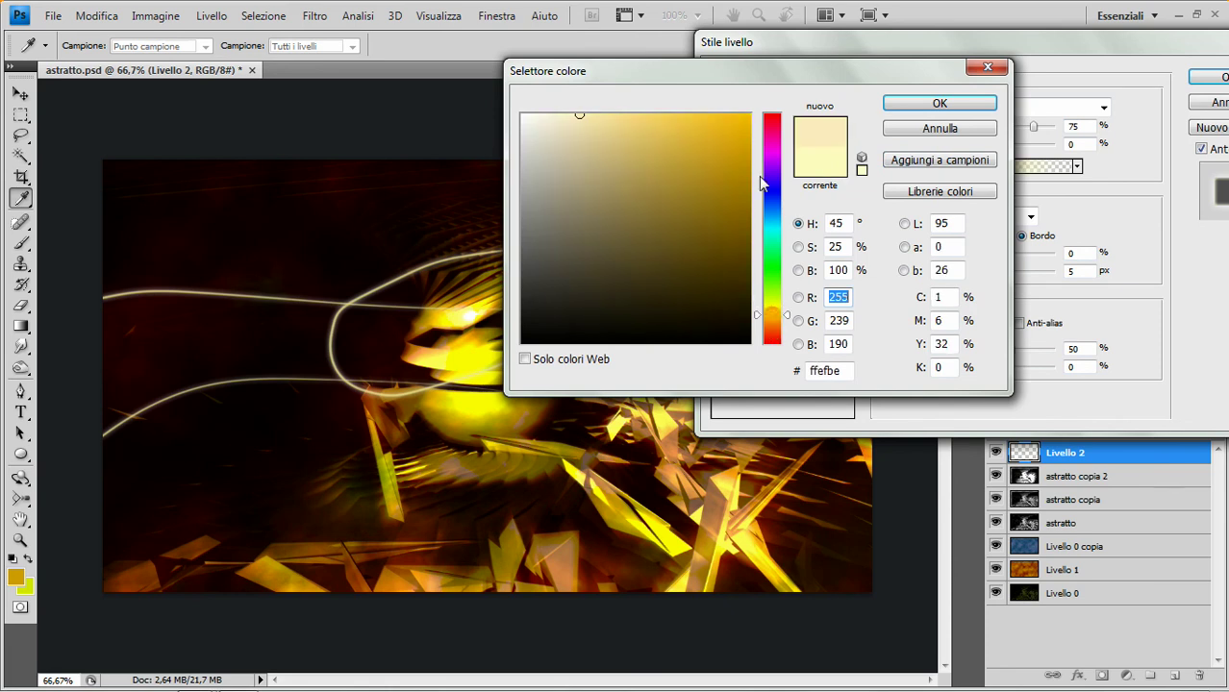
click(744, 116)
click(909, 111)
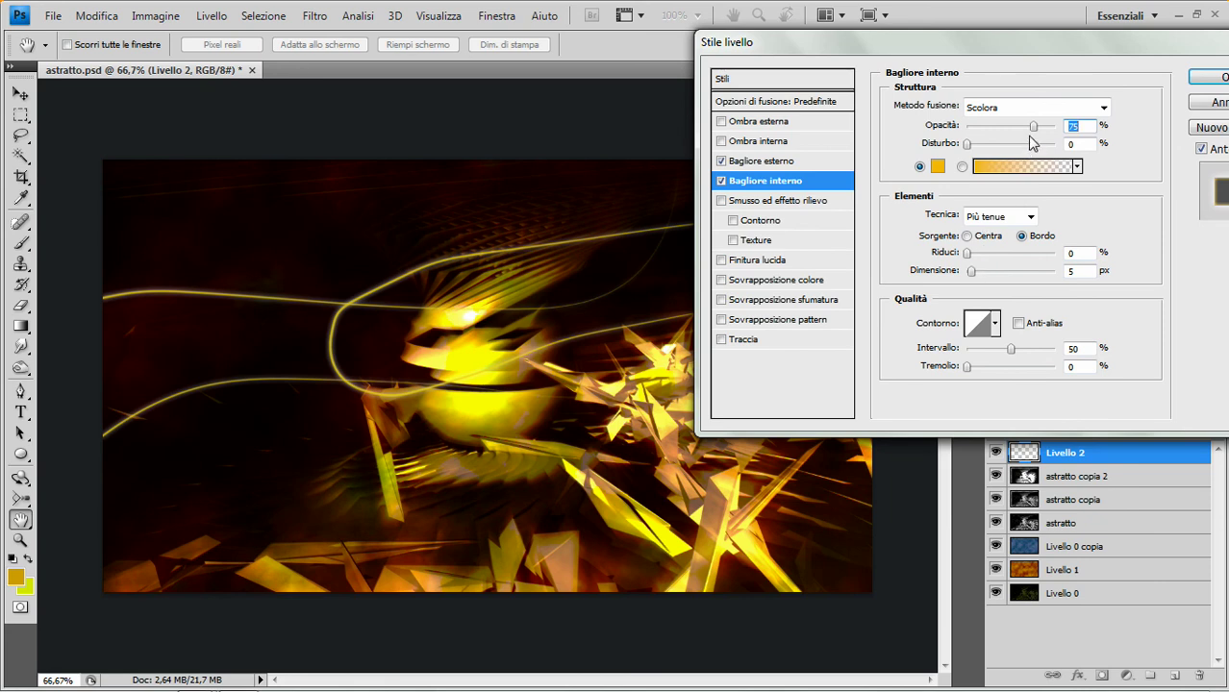
drag(968, 149, 1089, 147)
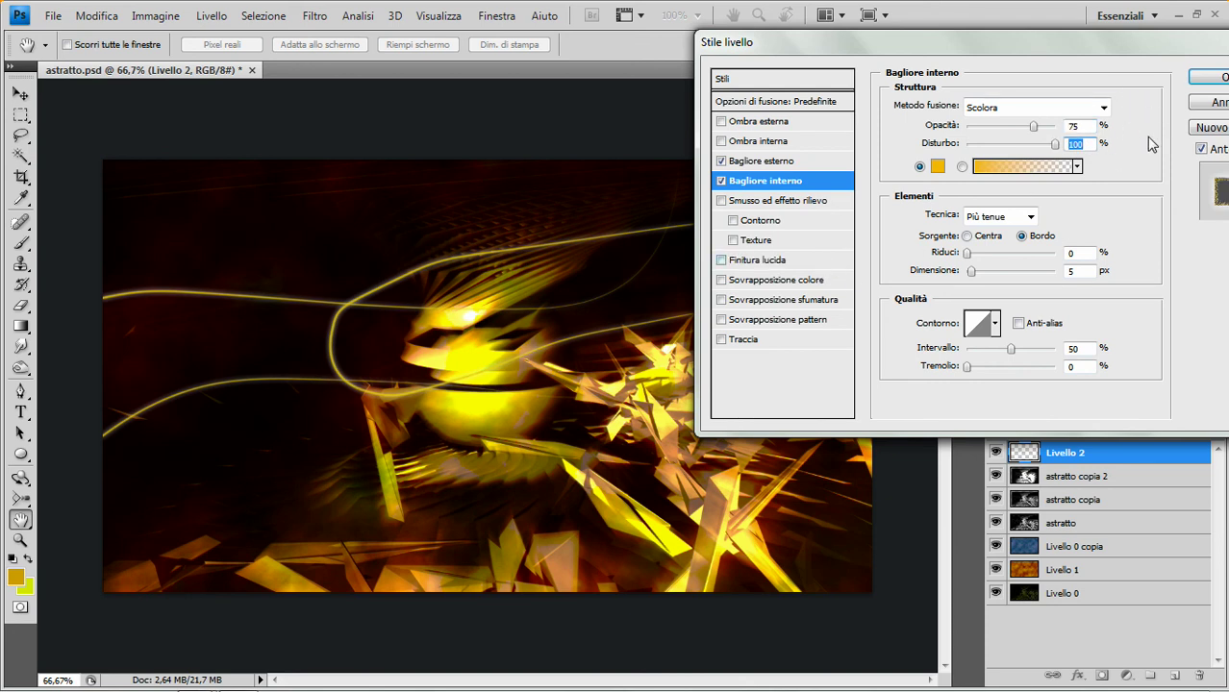
click(1209, 85)
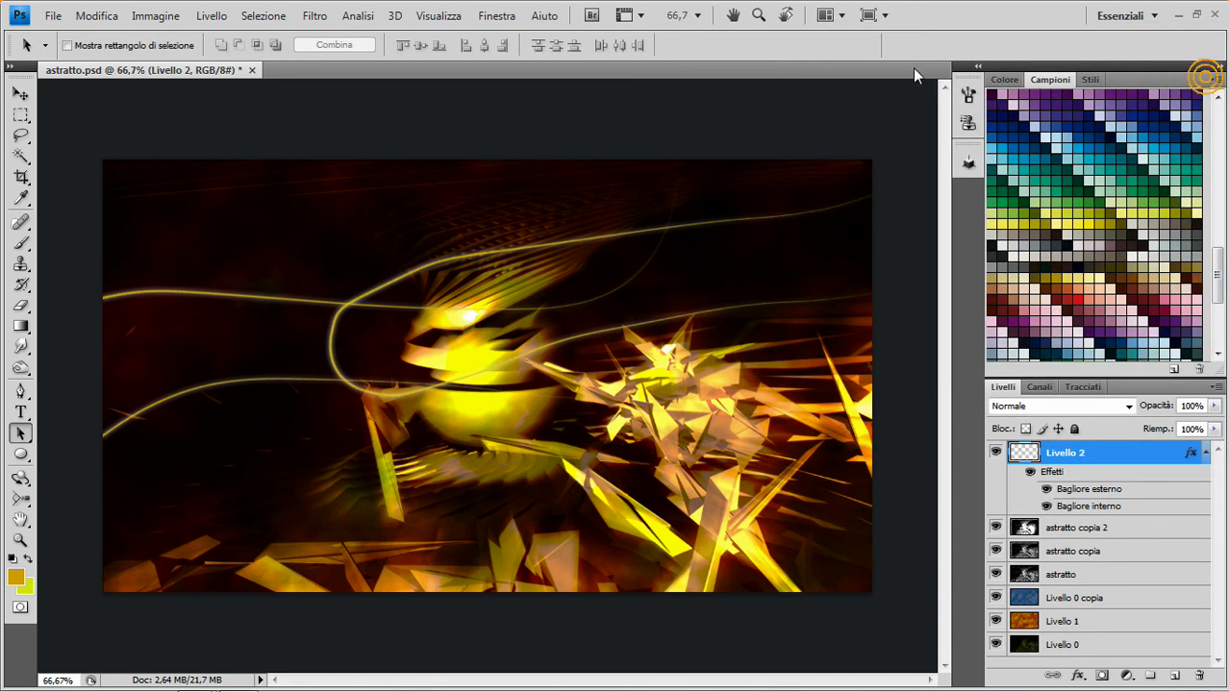